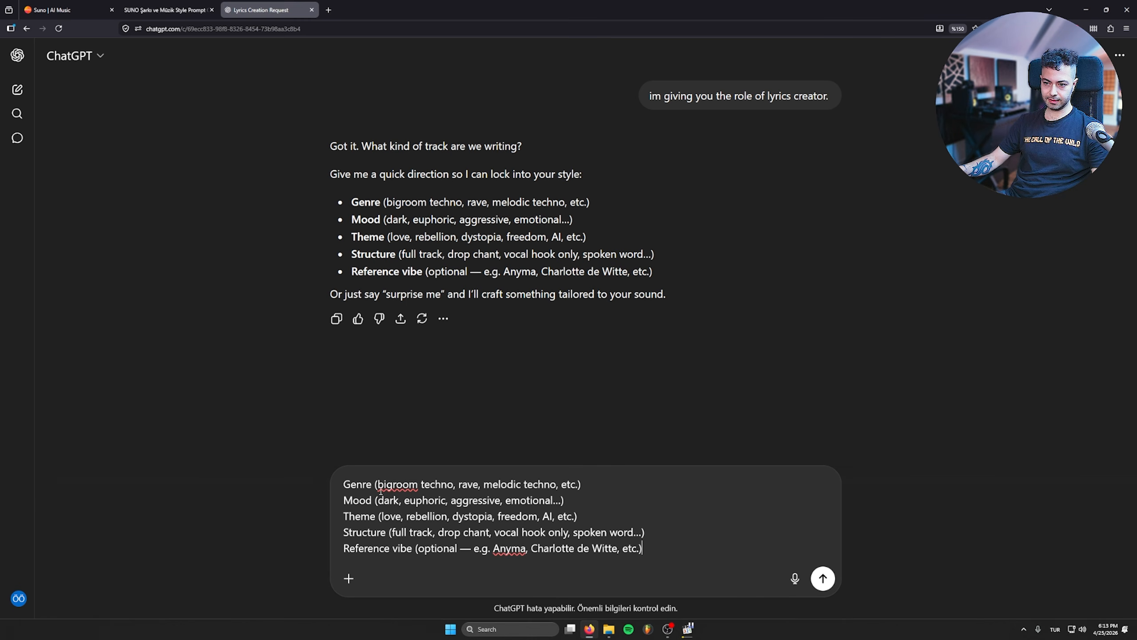
- Replace the example genres in the draft message so the line reads "Genre: dark techno, mainstage"
left_click_drag(374, 481, 689, 486)
type(": dark techn")
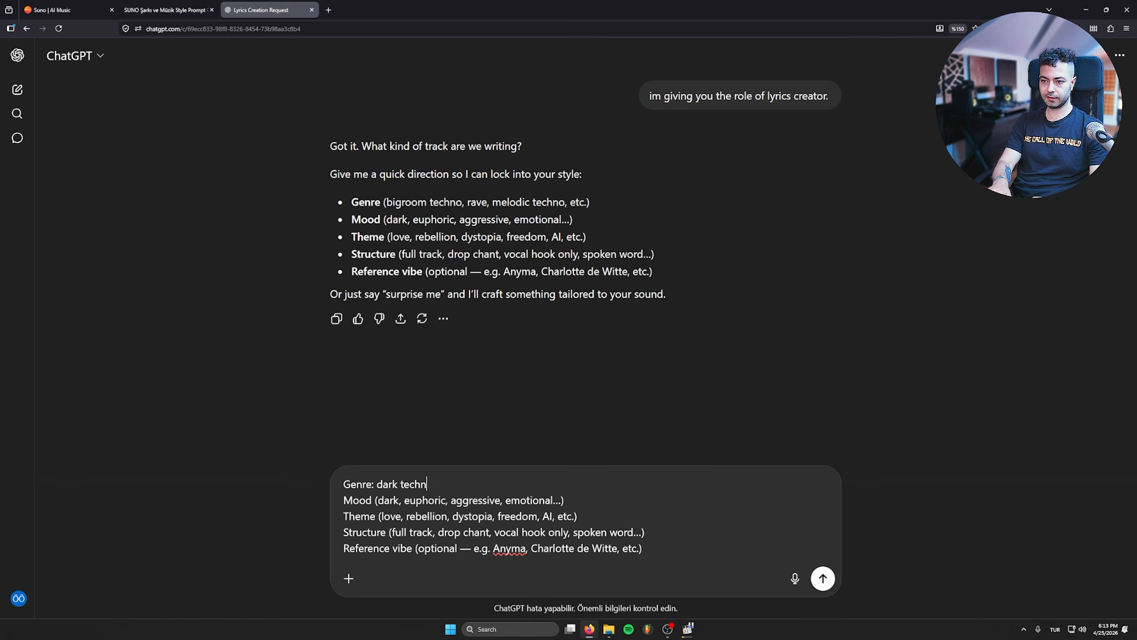
type("o, mainstage")
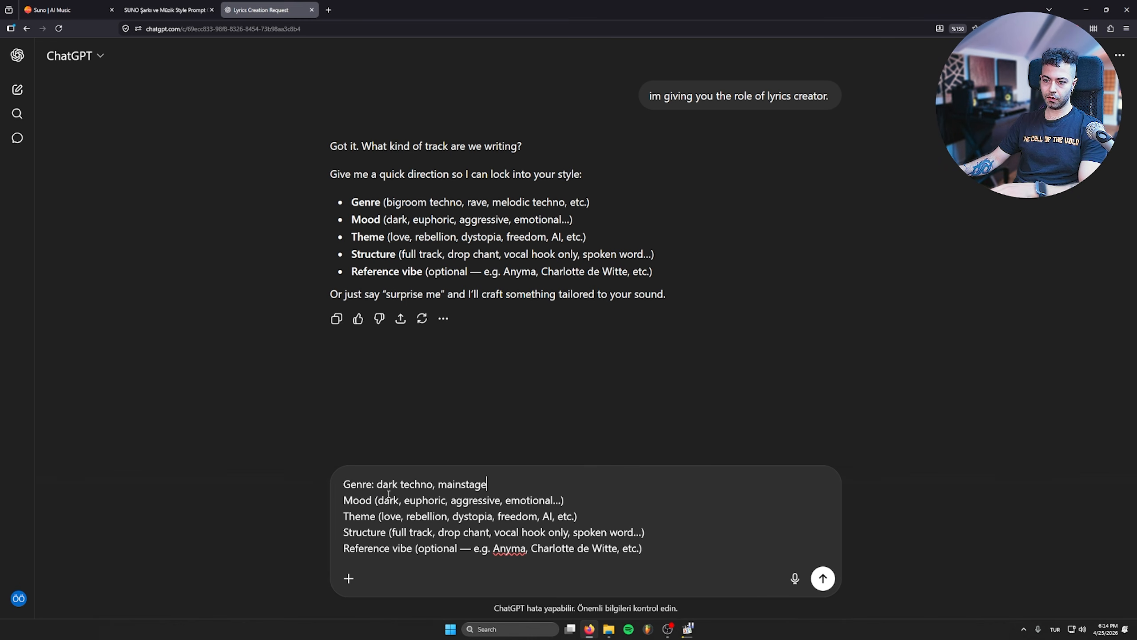
- Edit the next two lines of the draft to read "Mood: dark, aggressive" and "Theme rebellion"
left_click(378, 500)
key("BackSpace")
key("BackSpace")
left_click_drag(401, 500, 515, 500)
key("BackSpace")
left_click_drag(381, 516, 573, 515)
key("BackSpace")
key("BackSpace")
key("BackSpace")
key("BackSpace")
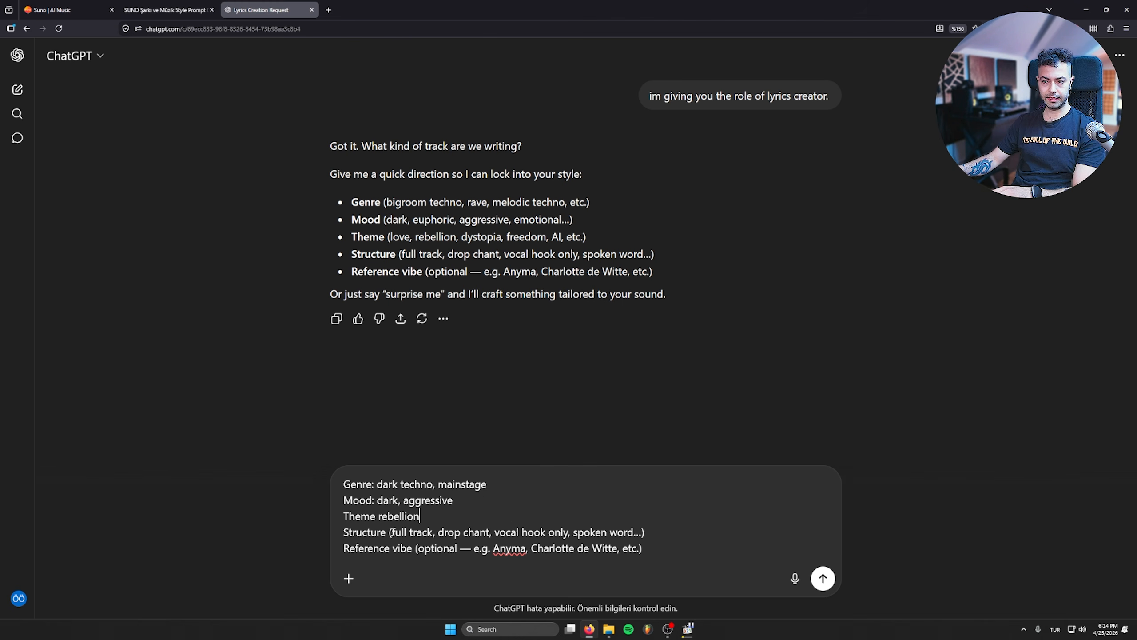
- Rewrite the structure line as "Structure full track, no drops, just breakdown and build up parts."
left_click(391, 532)
key("BackSpace")
left_click_drag(429, 532, 704, 533)
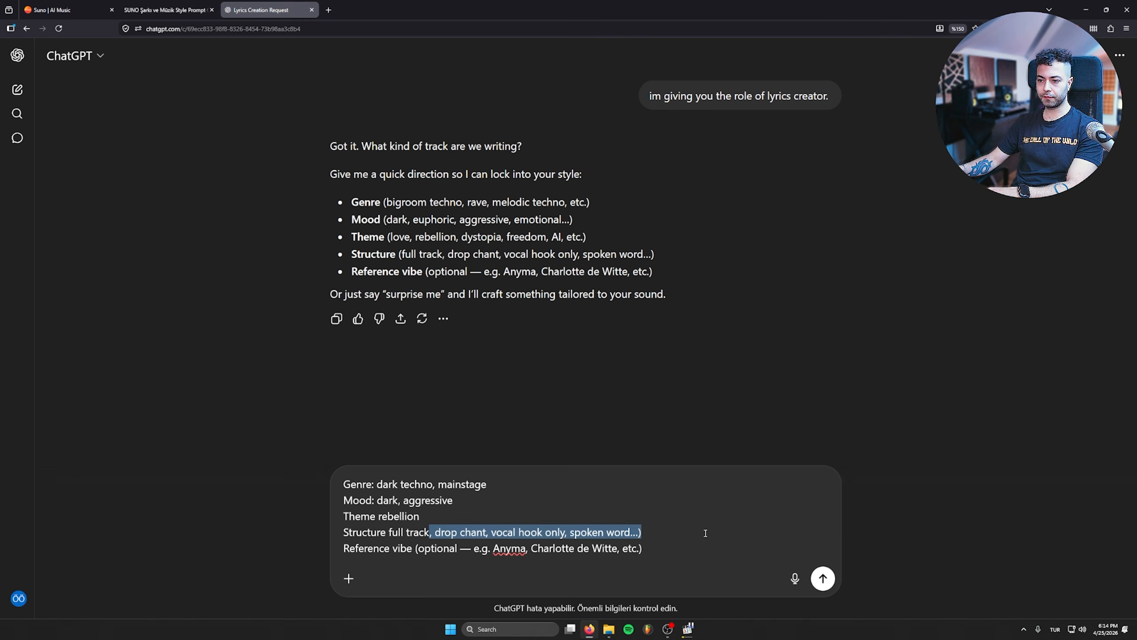
key("BackSpace")
type(", no drops, j")
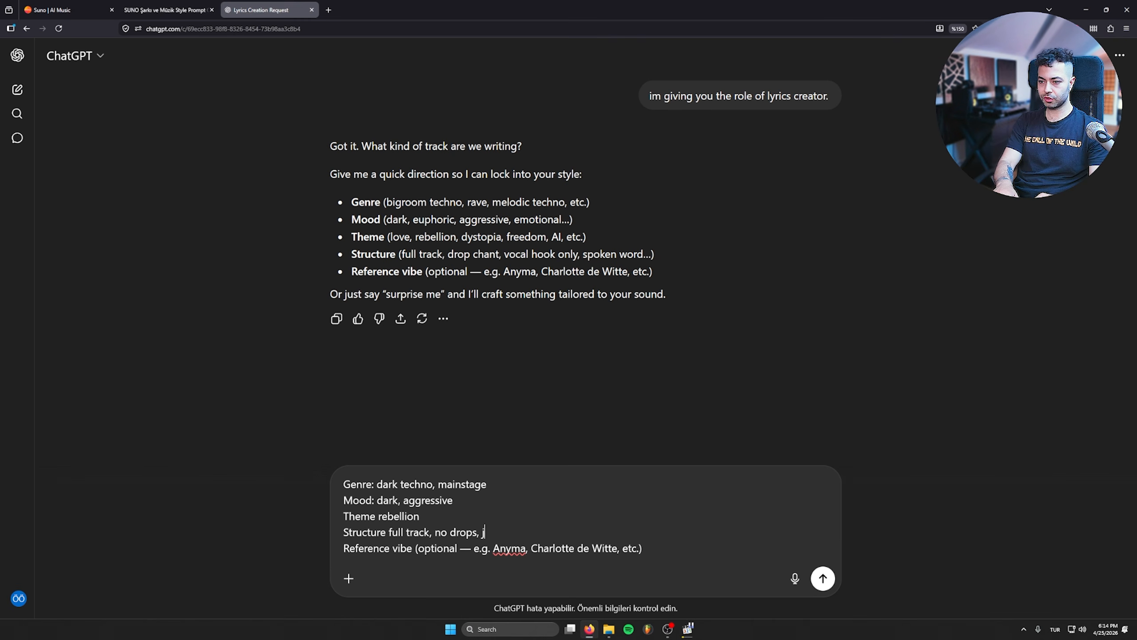
type("ust breakdown and bui")
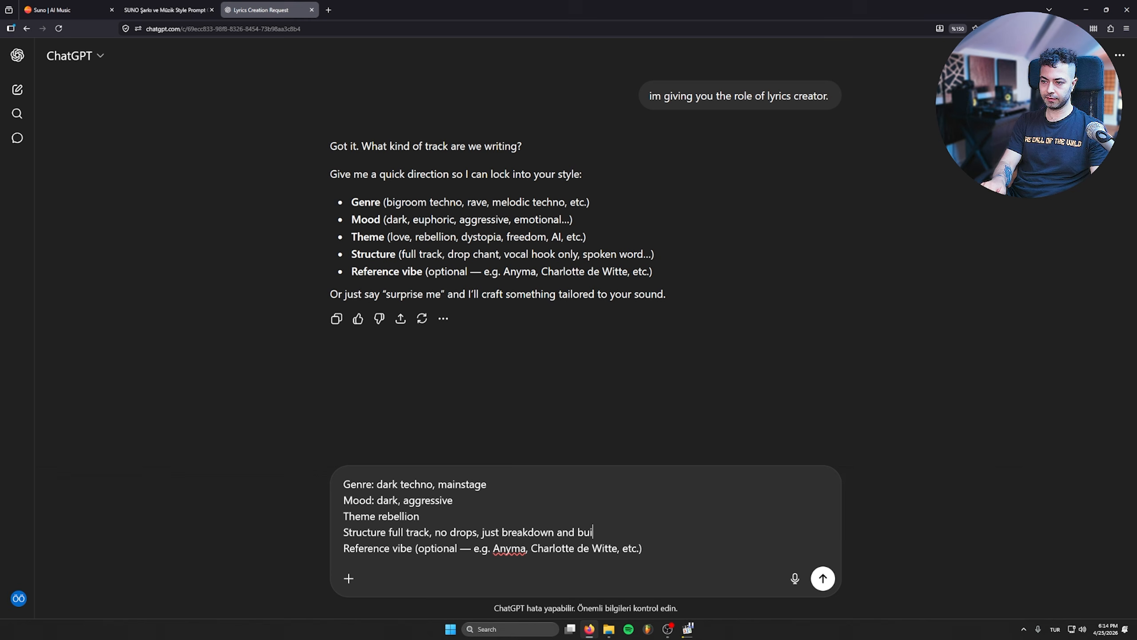
type("ld up parts.")
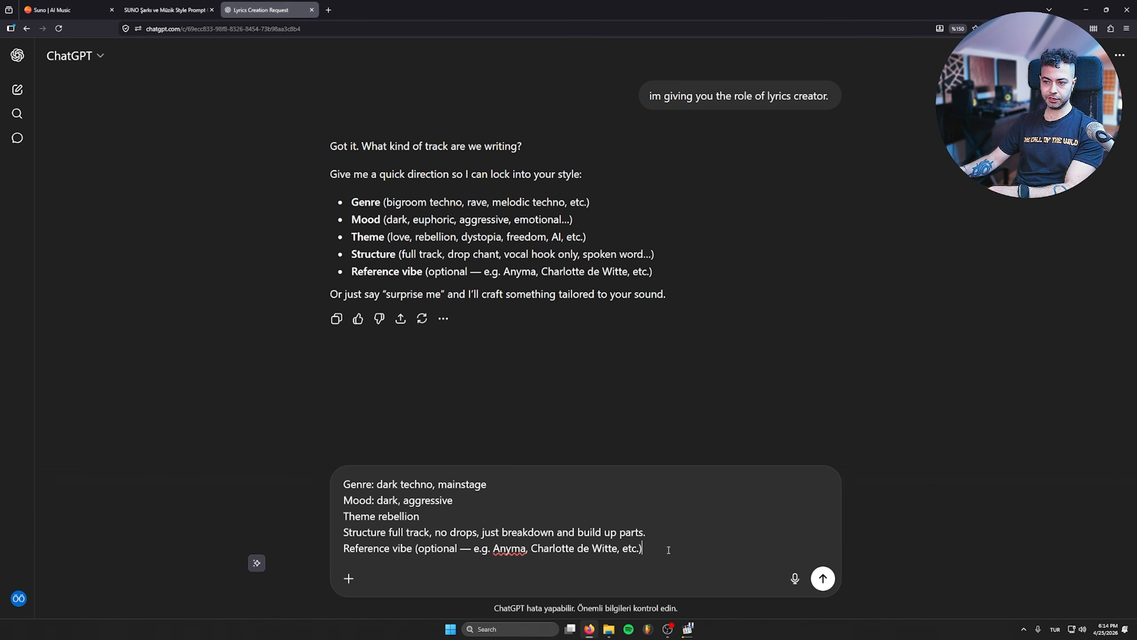
- Delete the reference vibe line from the draft and send the message to the chatbot
left_click_drag(671, 545, 301, 546)
key("BackSpace")
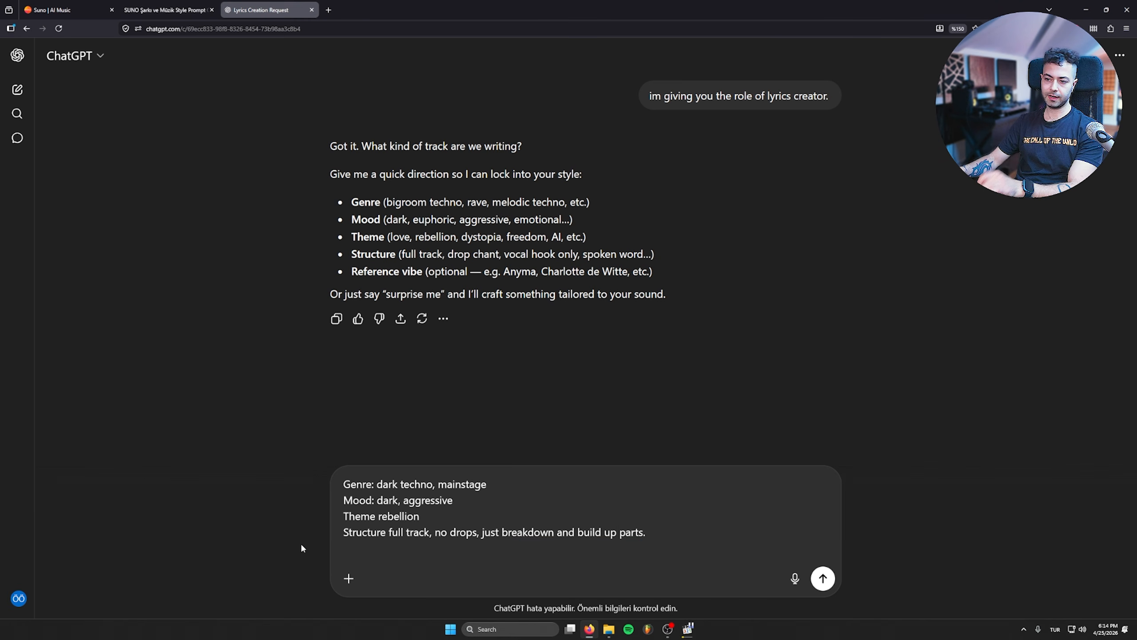
key("Return")
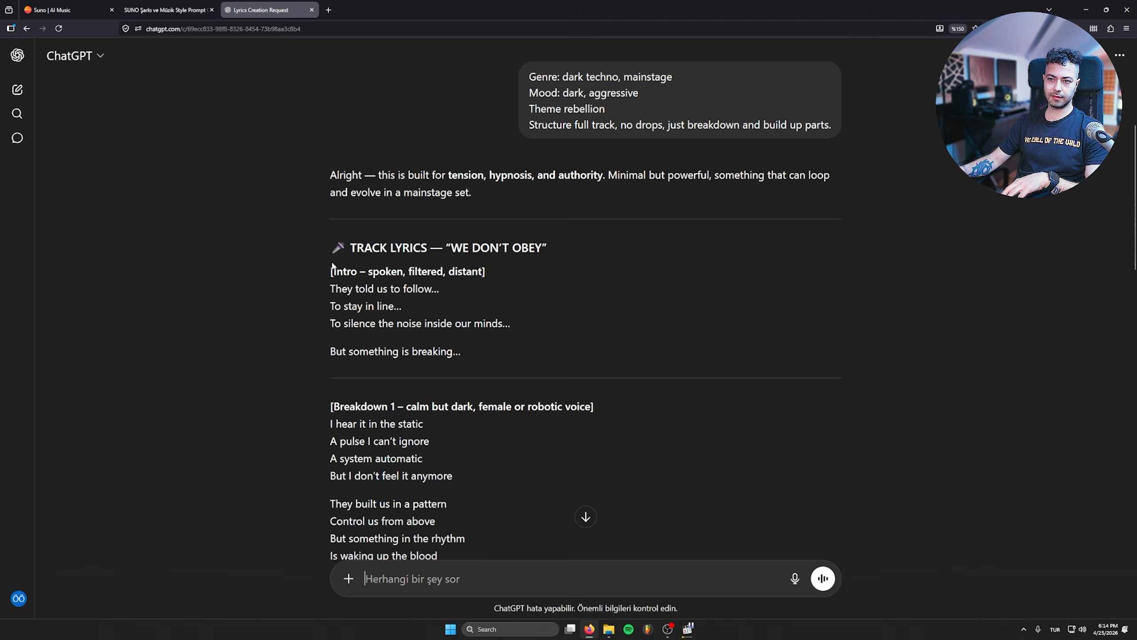
- Review the generated track lyrics, from the intro through the breakdown, build-up and chant hook sections
left_click_drag(333, 267, 598, 340)
scroll(600, 342, "down", 3)
scroll(598, 338, "down", 1)
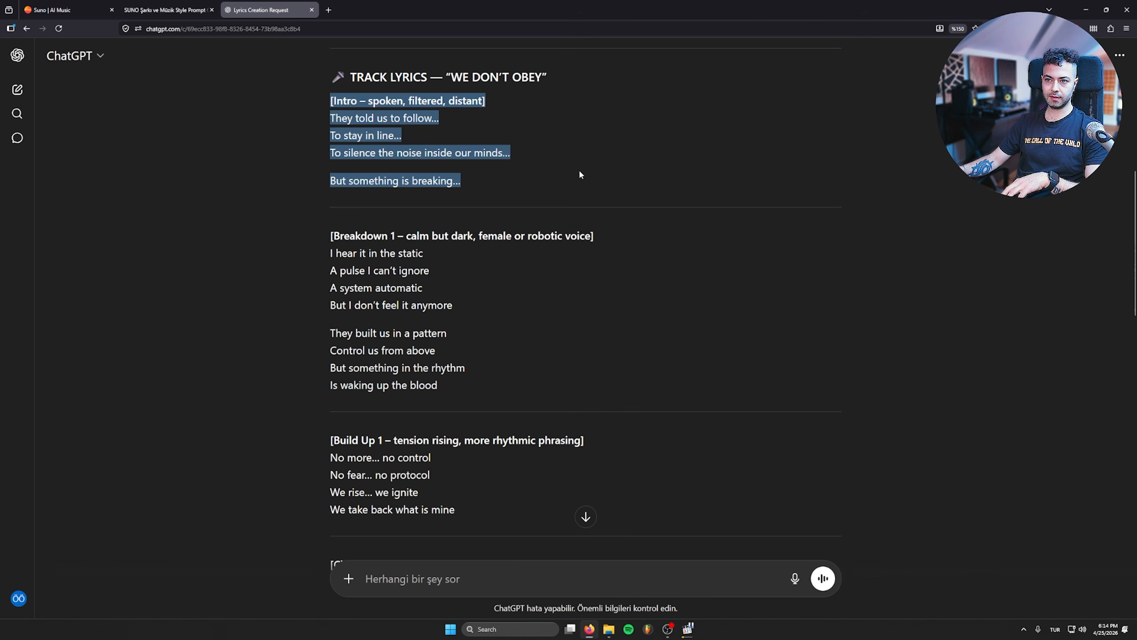
left_click(329, 180)
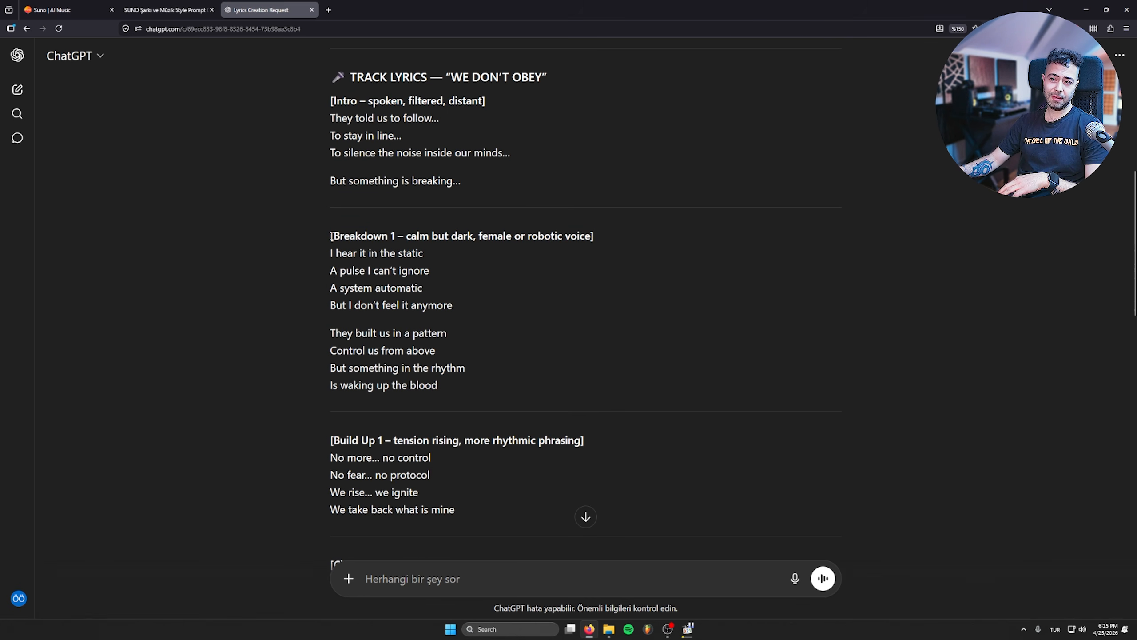
left_click_drag(332, 236, 561, 455)
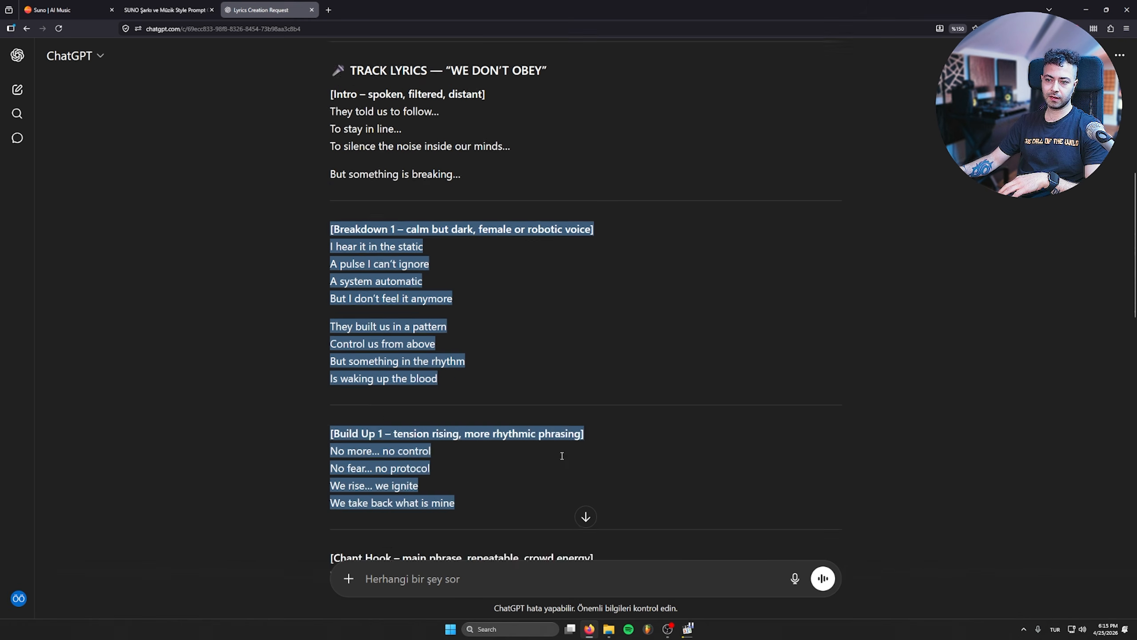
scroll(555, 260, "down", 5)
scroll(558, 257, "down", 3)
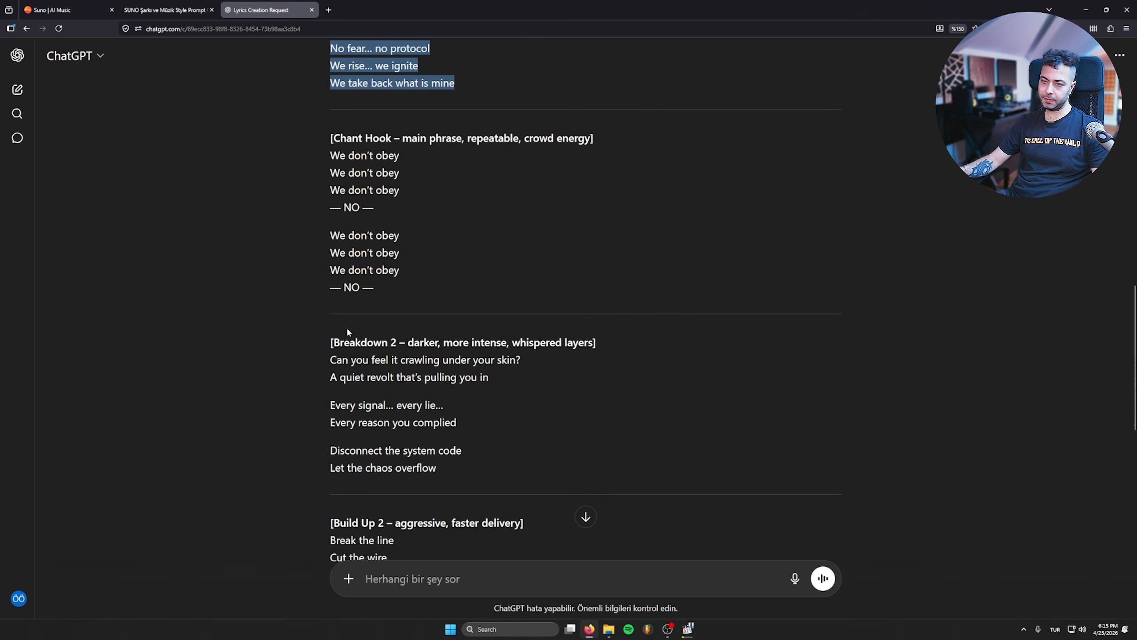
scroll(352, 325, "down", 6)
- Switch to Suno, paste the first breakdown and build-up lyrics into the song's lyrics, and check the pasted text
left_click(52, 9)
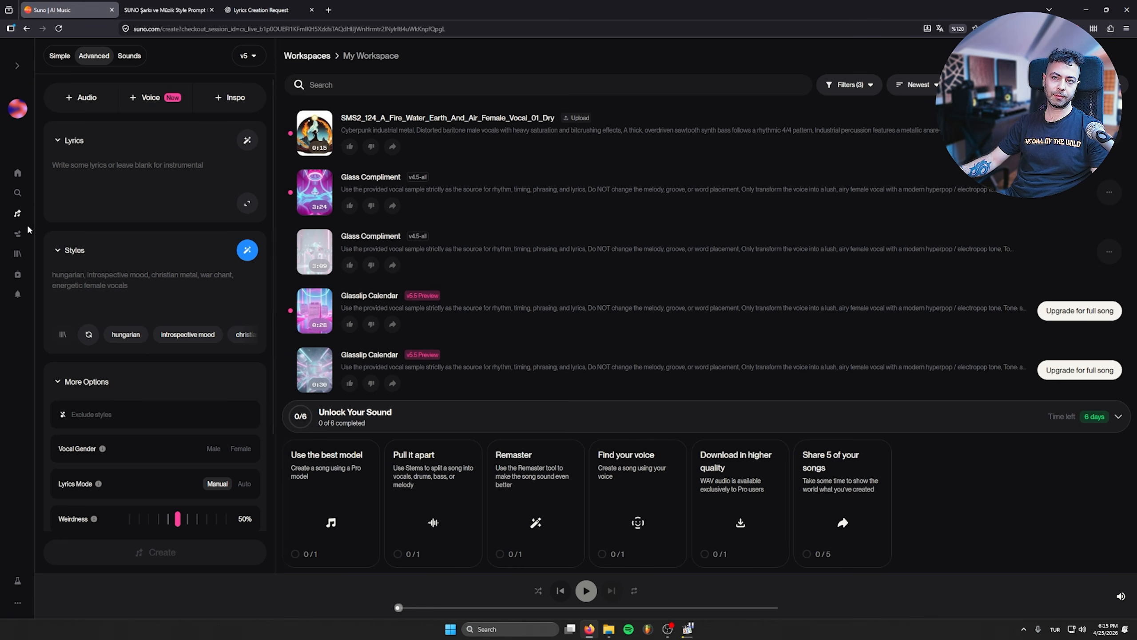
left_click(121, 166)
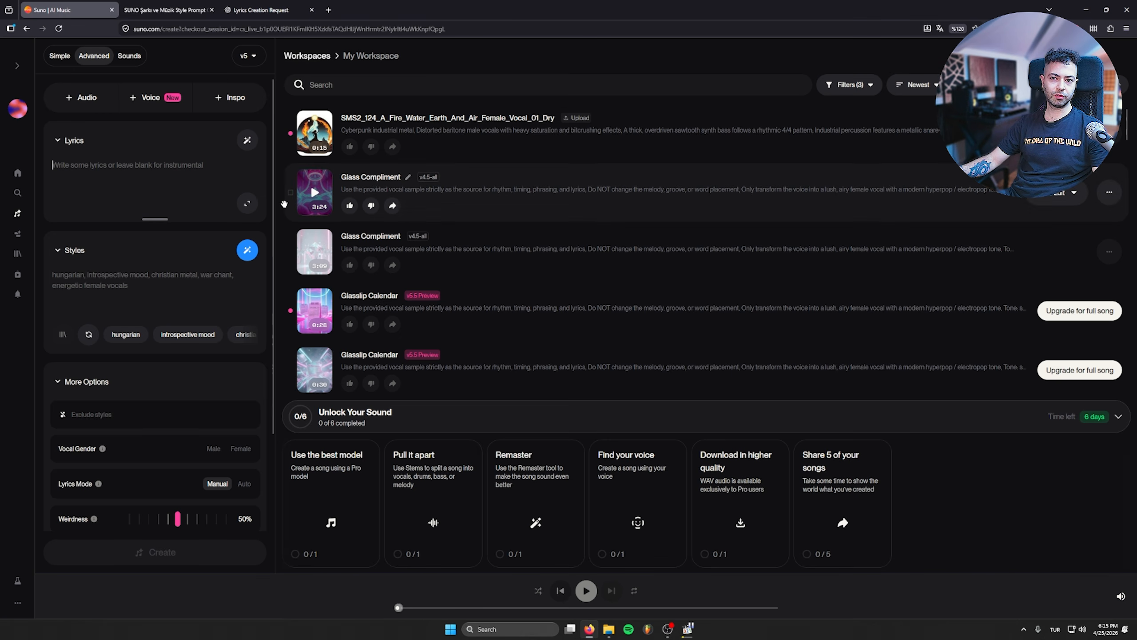
key("ctrl+v")
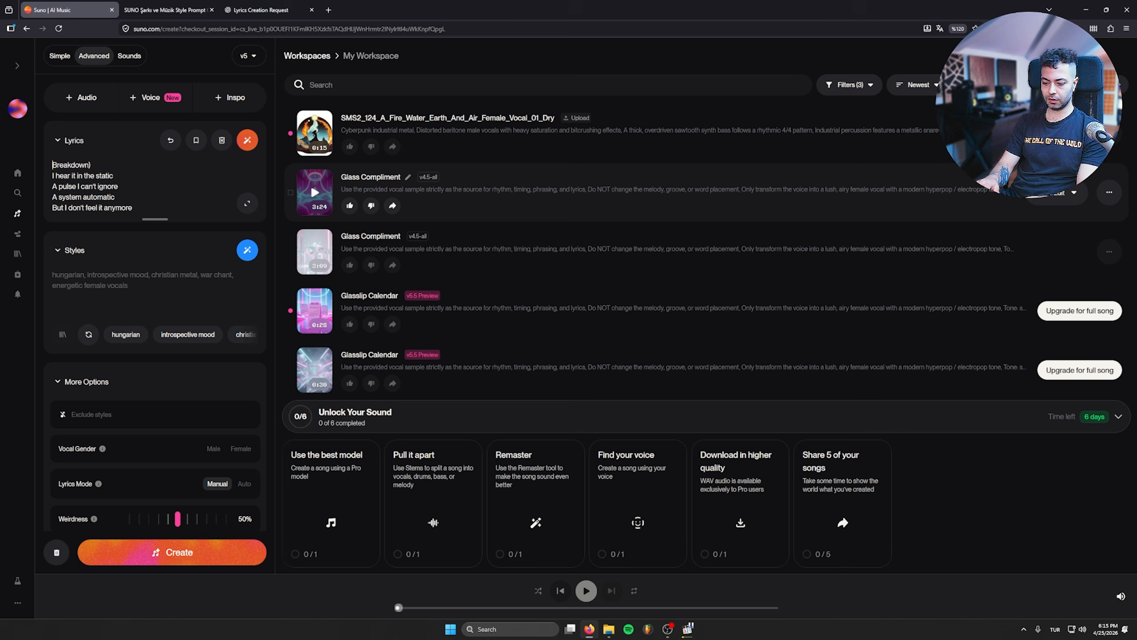
scroll(123, 188, "down", 5)
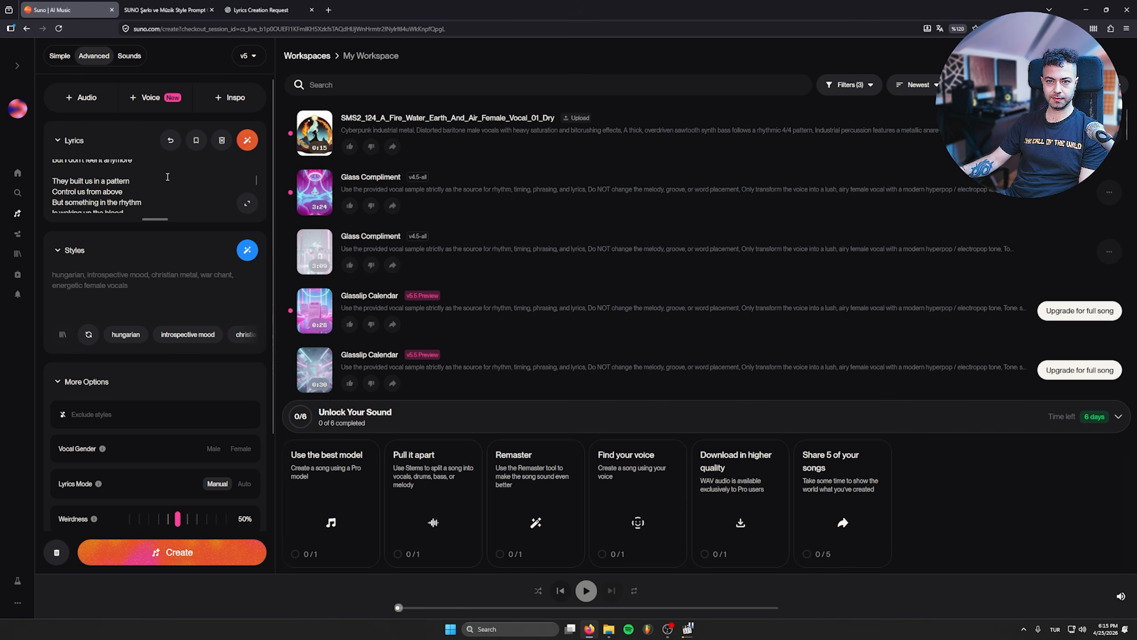
scroll(155, 182, "down", 2)
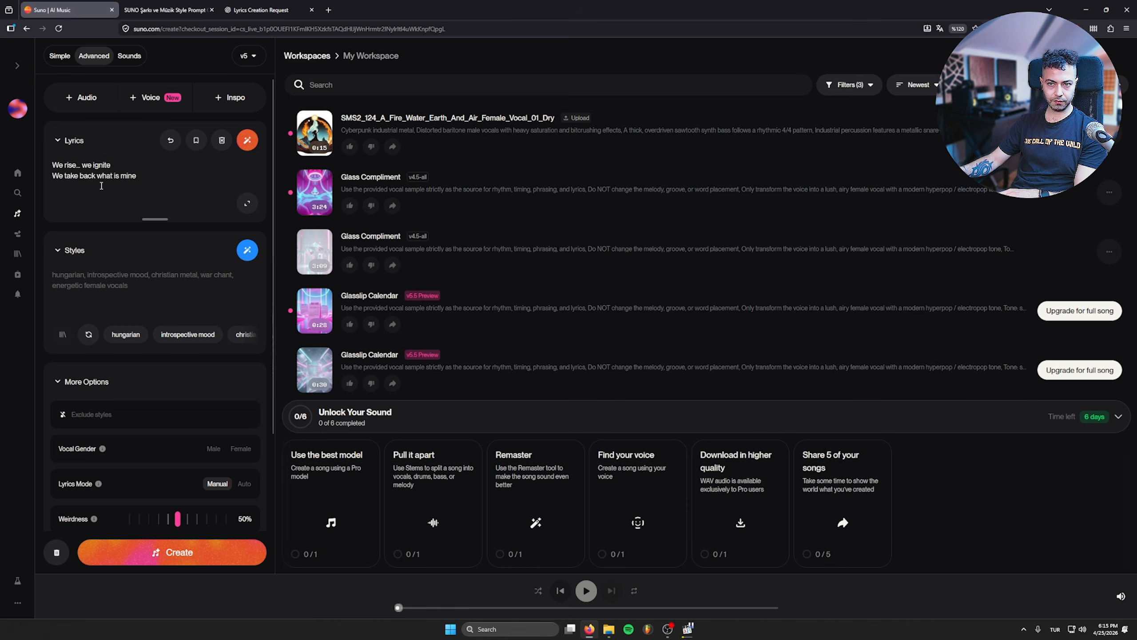
scroll(105, 184, "up", 5)
scroll(101, 179, "down", 5)
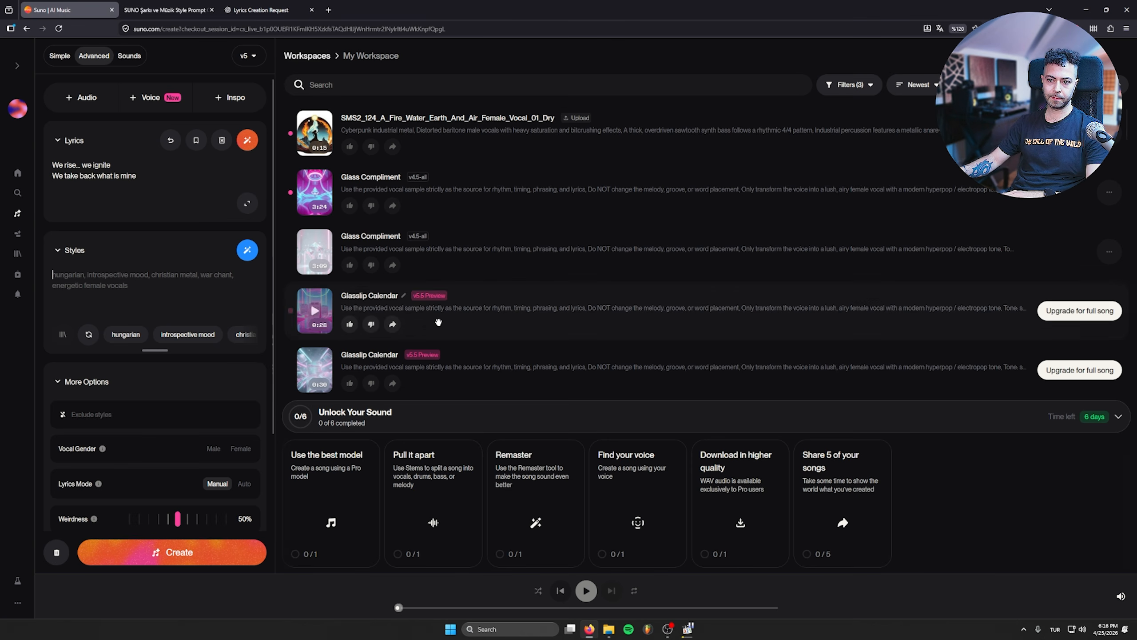
- Switch to the SUNO style prompt generator and set the genre to Electronic with the sub-genre Techno
left_click(156, 9)
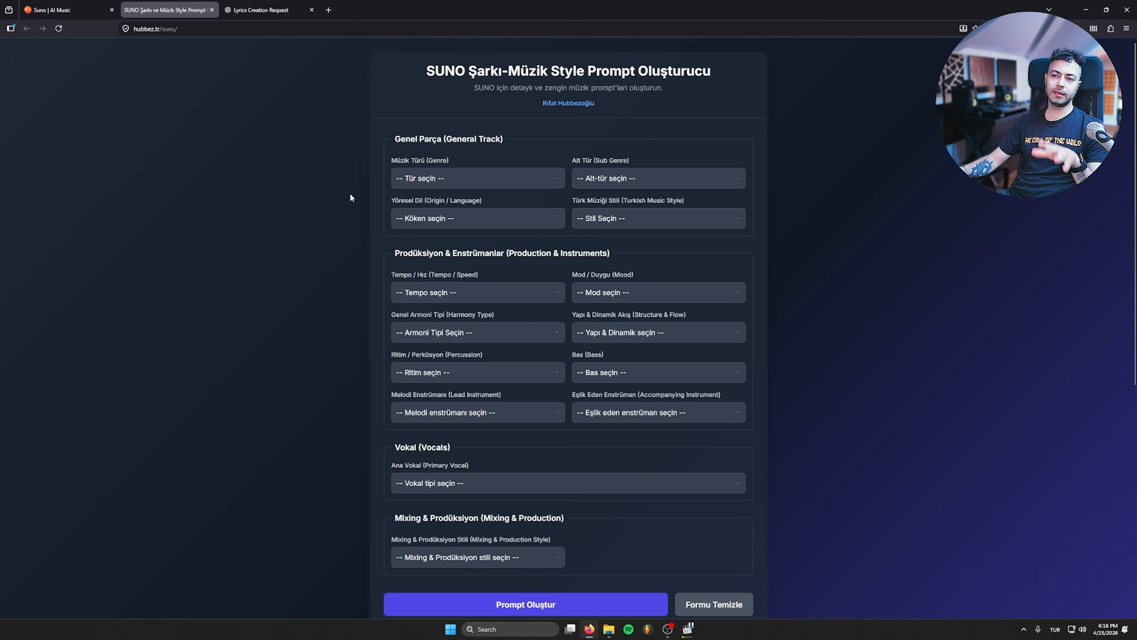
left_click(437, 179)
left_click(428, 160)
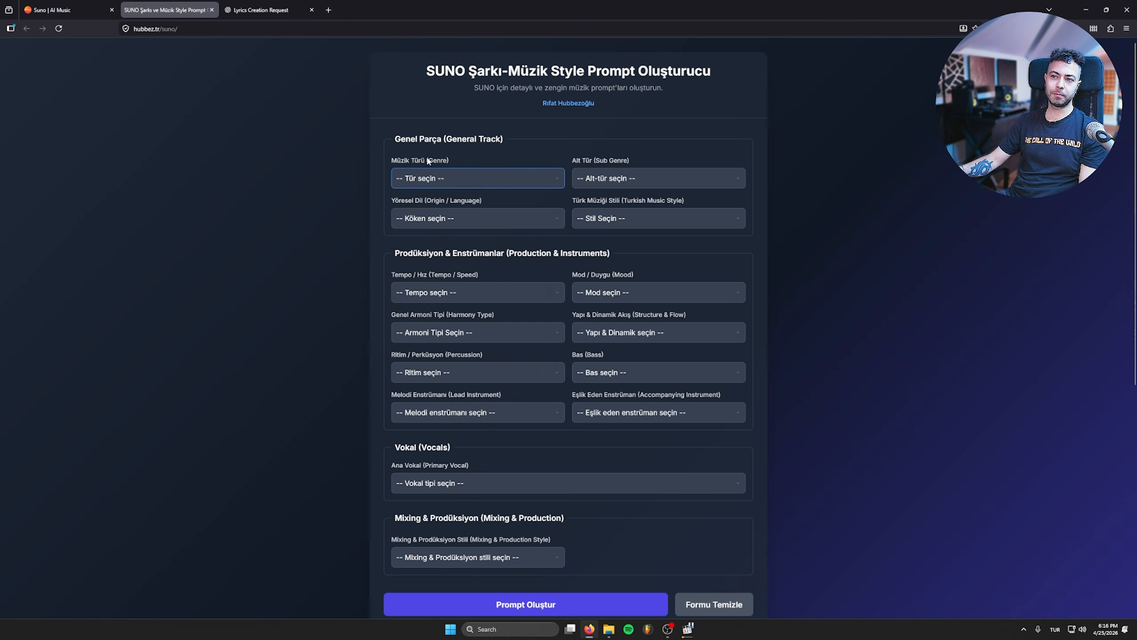
double_click(432, 161)
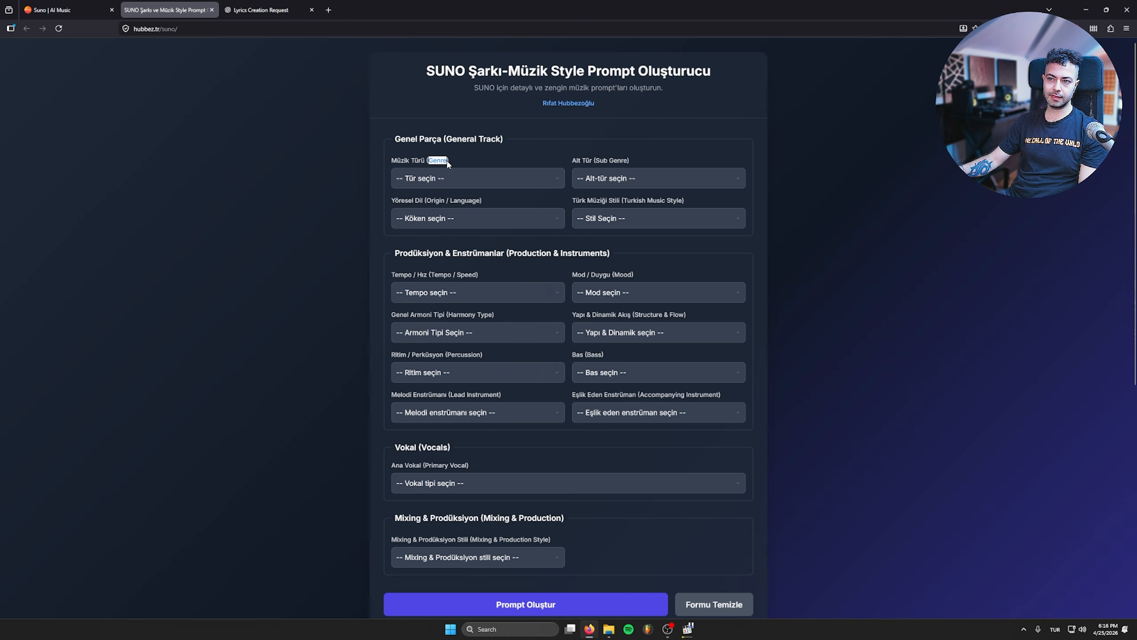
left_click(478, 179)
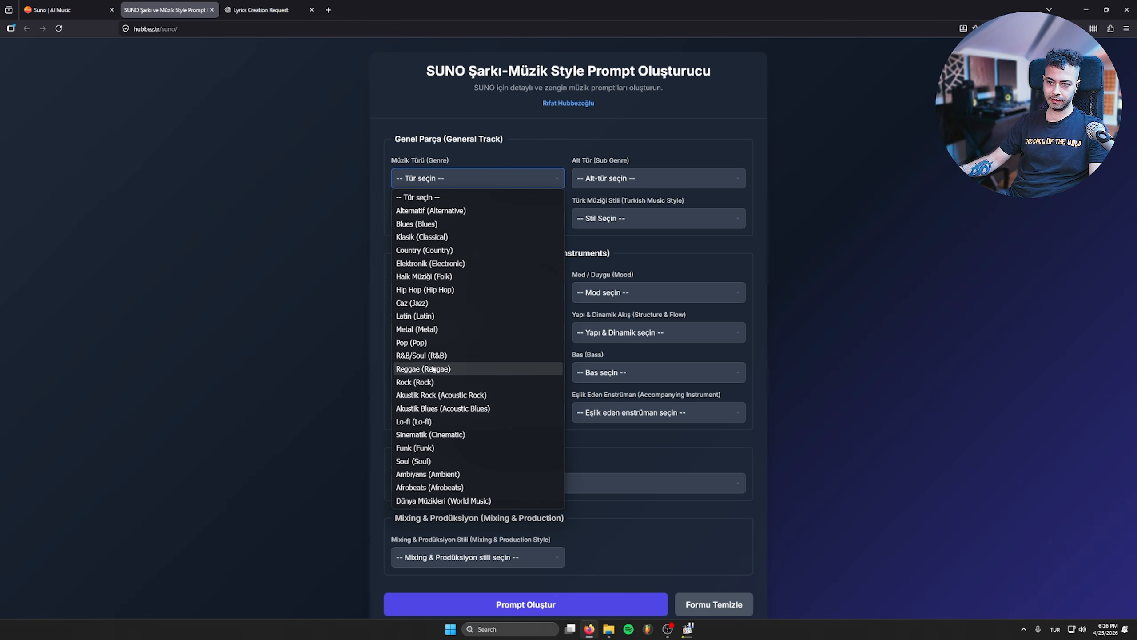
left_click(457, 263)
left_click(624, 180)
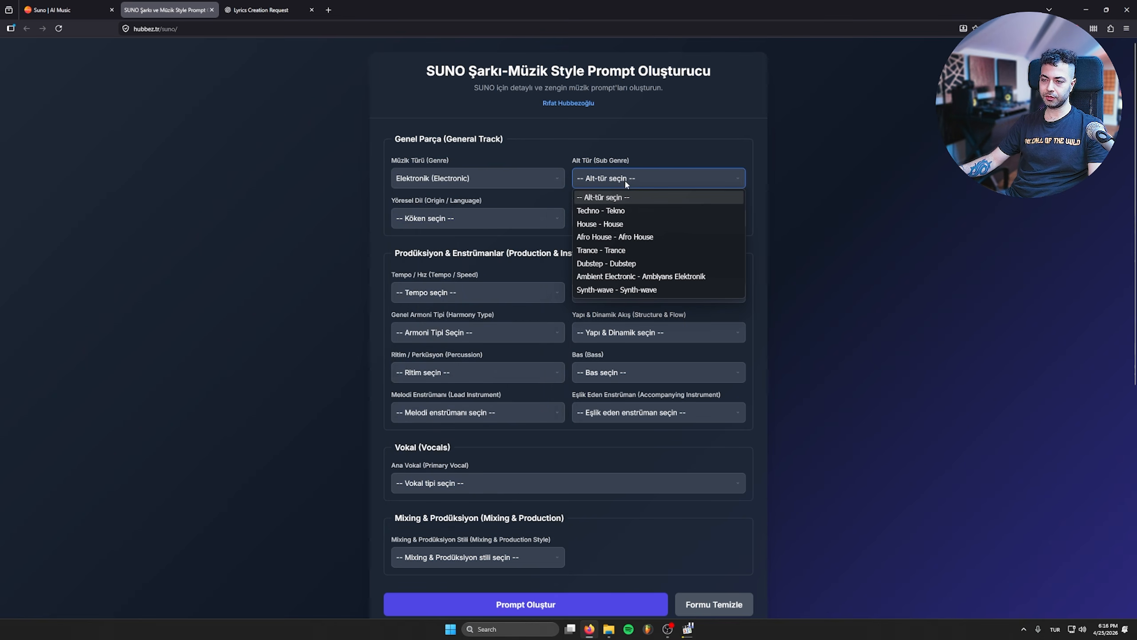
left_click(638, 210)
- Set the track's origin language to English in the general track section
left_click(454, 218)
left_click(521, 238)
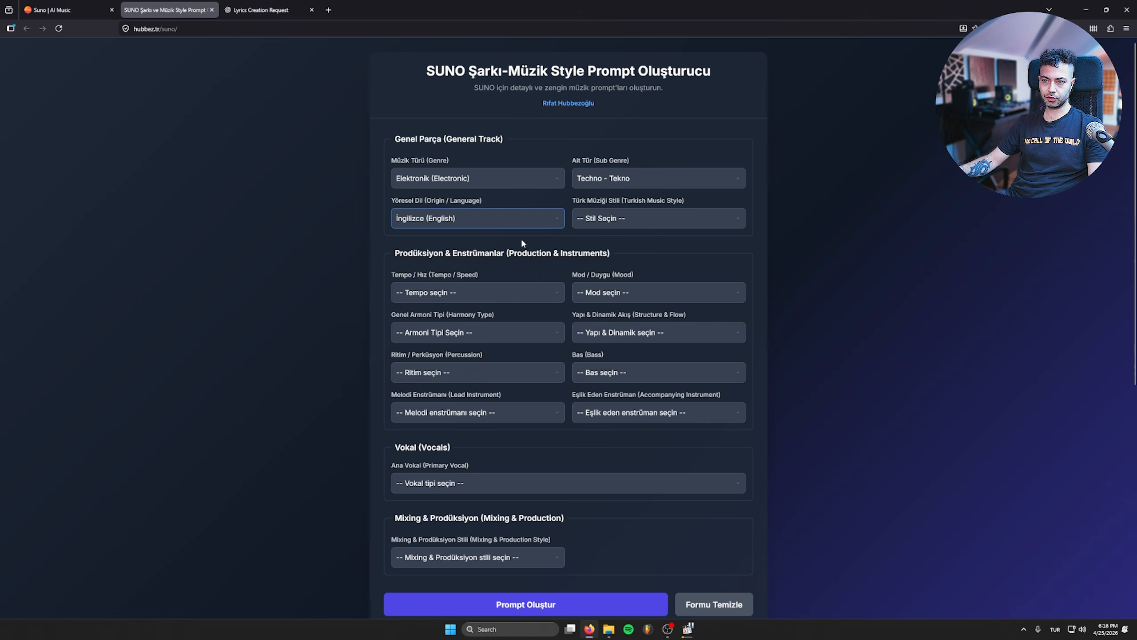
left_click(663, 219)
left_click(715, 230)
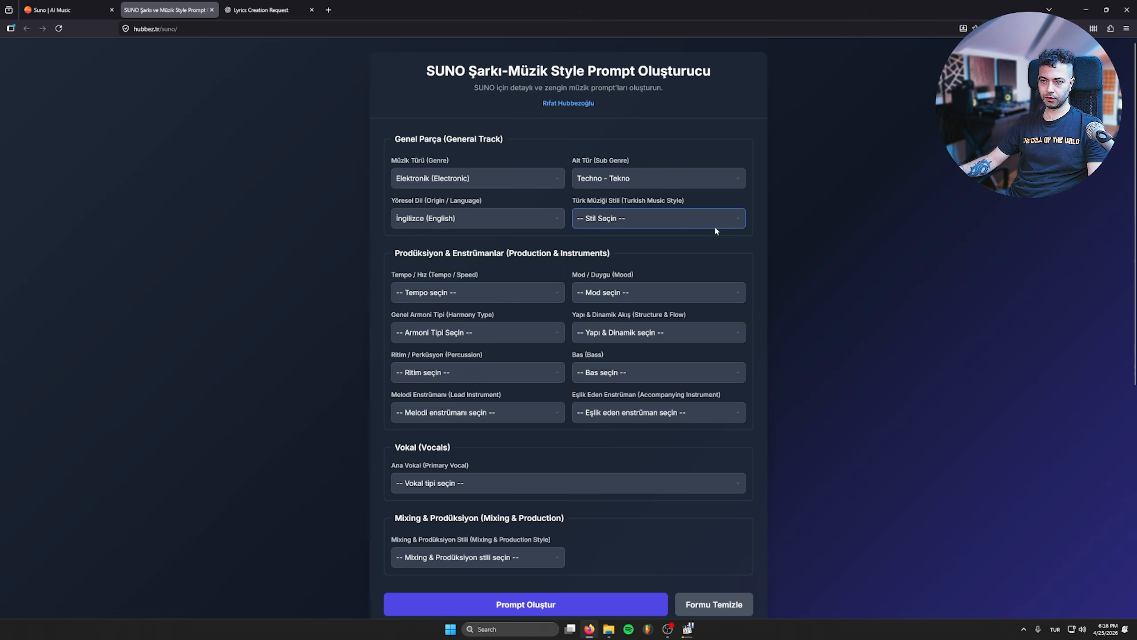
- Set the tempo to Fast, 130-160 BPM and the mood to Dark
left_click(431, 294)
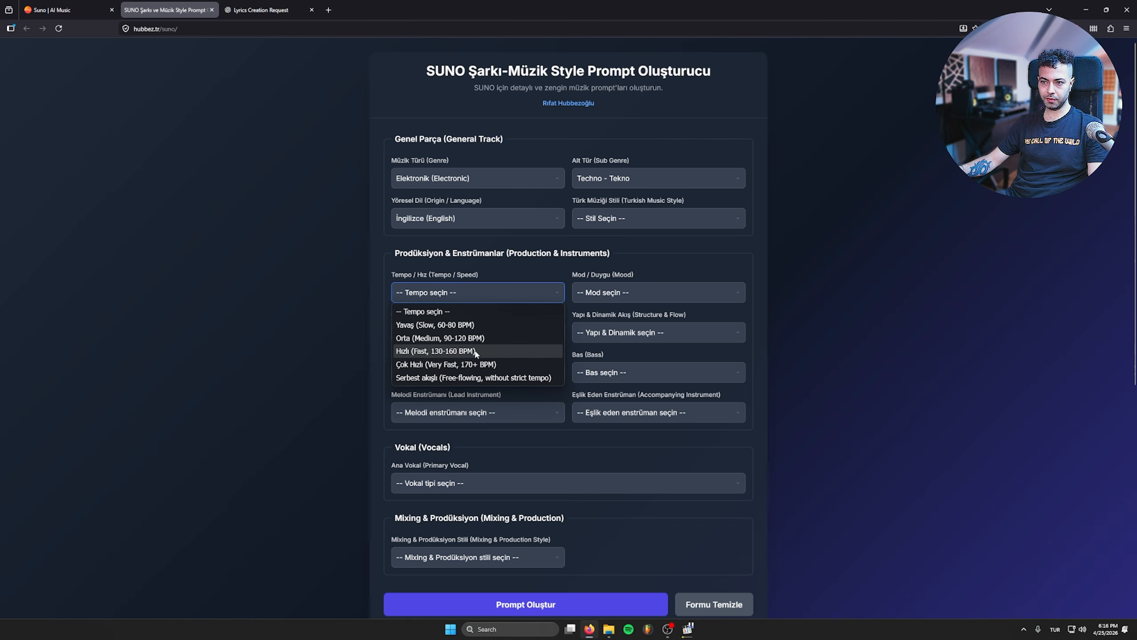
left_click(477, 352)
left_click(636, 295)
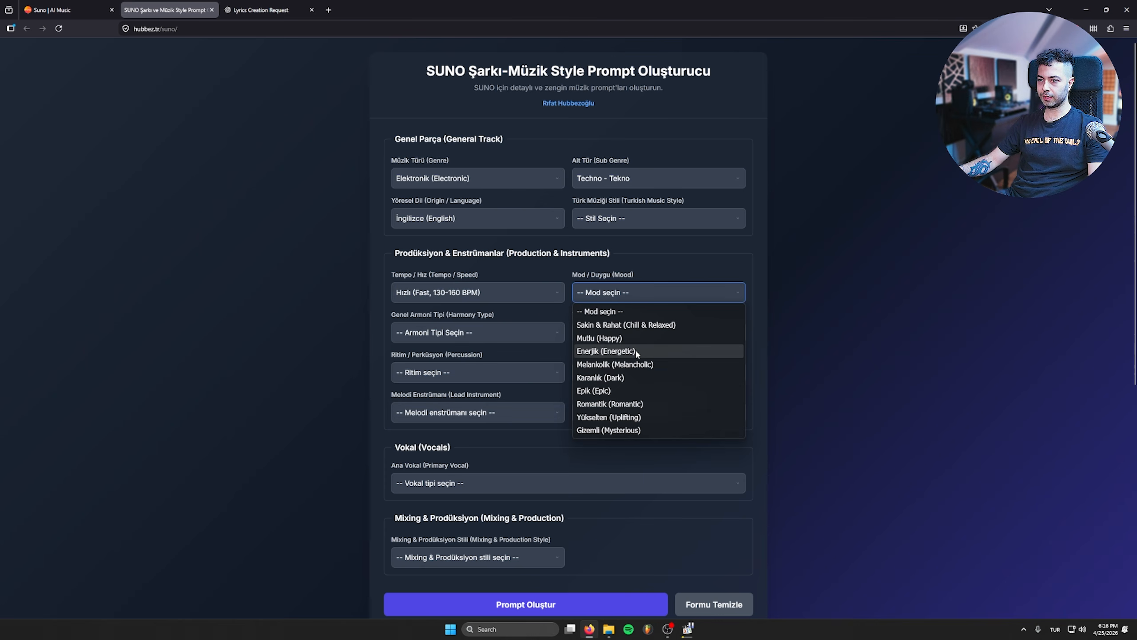
key("Escape")
left_click(630, 376)
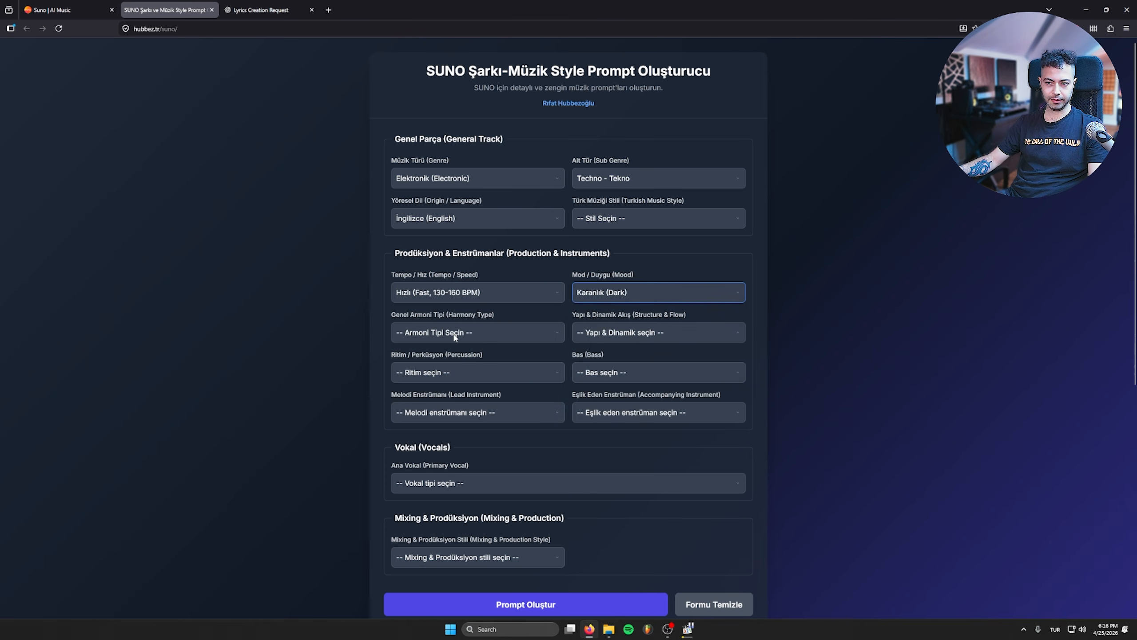
- Set the harmony type to Minor and the structure and flow to the EDM/Electronic verse/chorus option
left_click(455, 333)
left_click(457, 378)
left_click(624, 334)
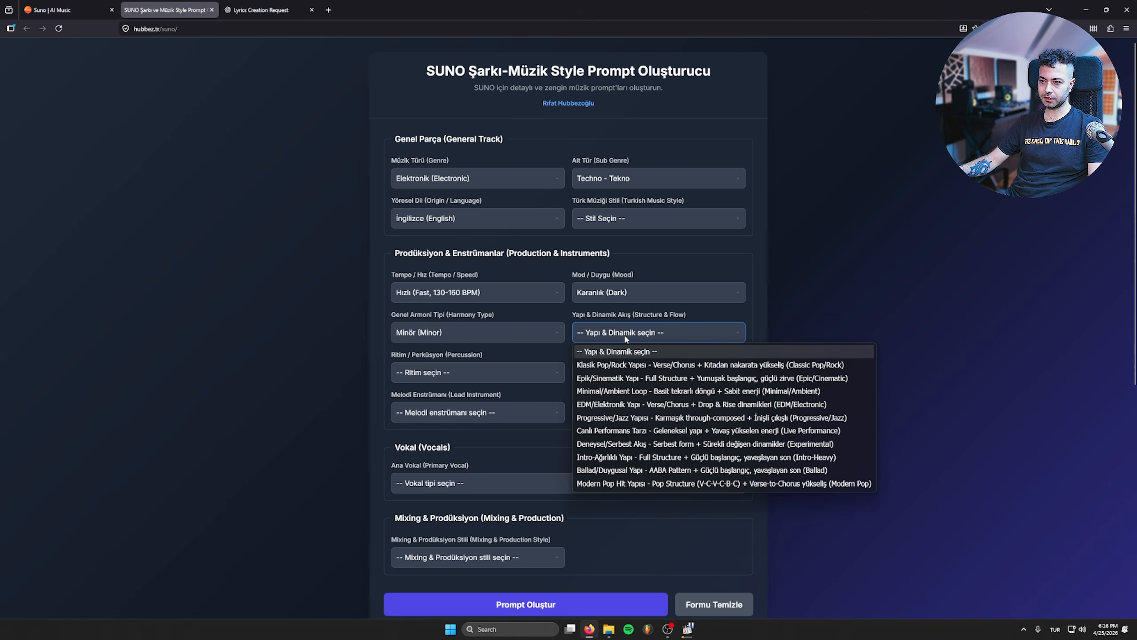
left_click(611, 406)
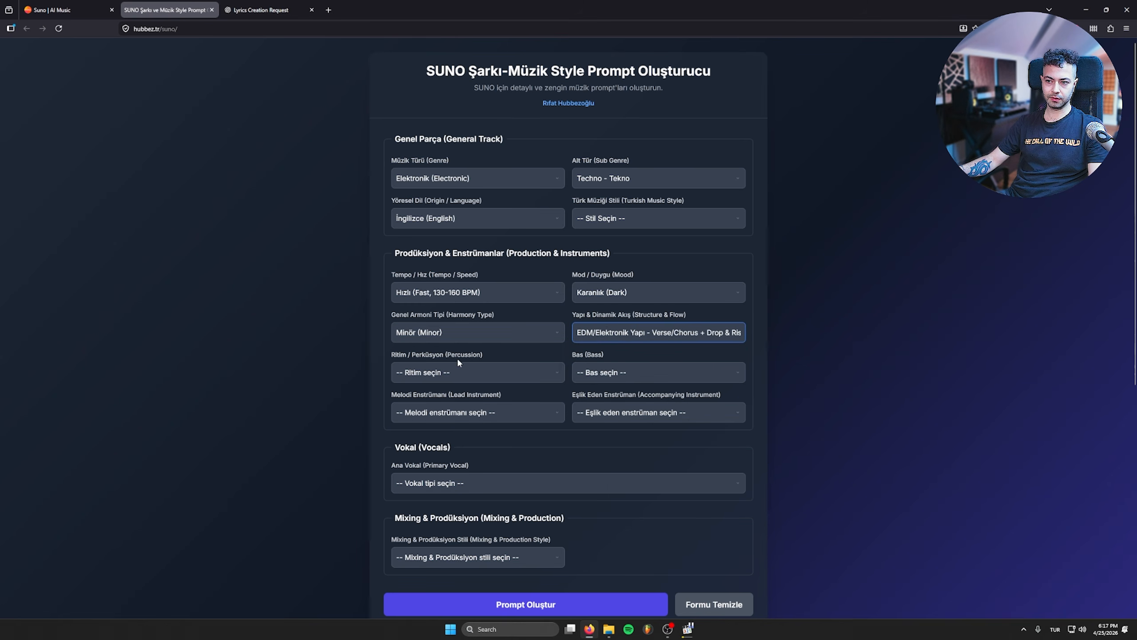
- Choose Drum machine as the percussion and Synth bass as the bass
left_click(422, 372)
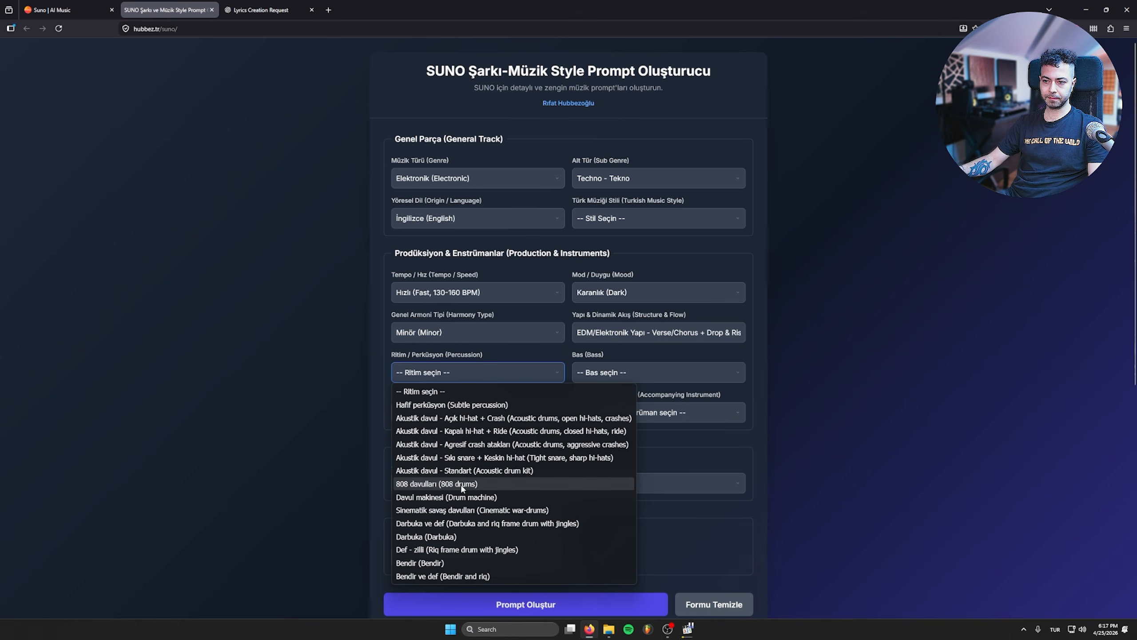
left_click(468, 482)
left_click(615, 375)
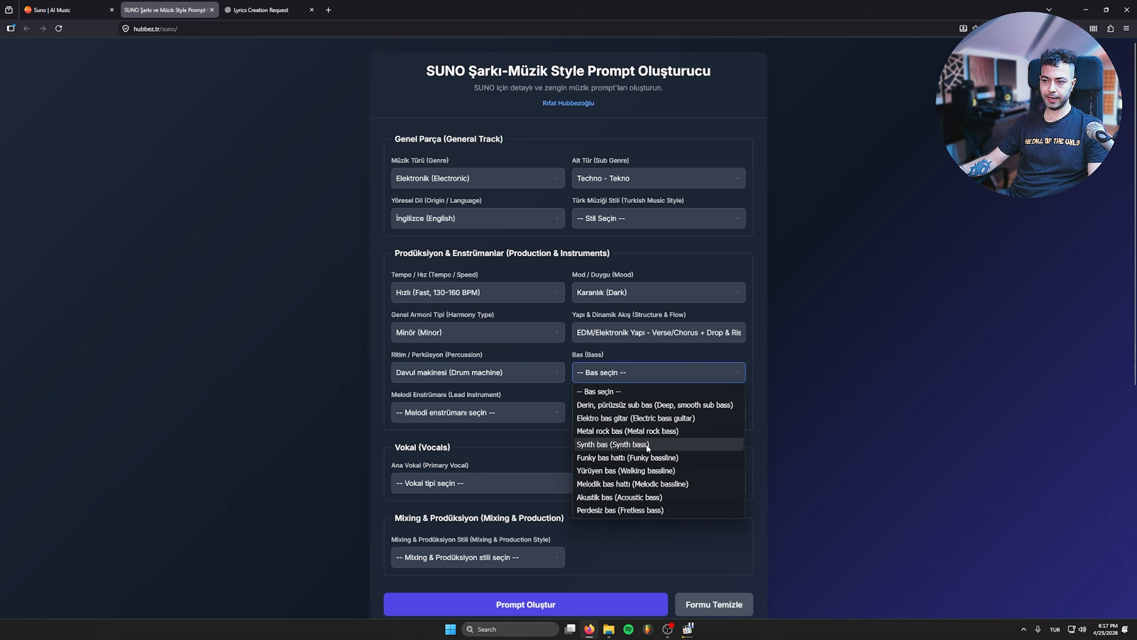
left_click(646, 444)
left_click(420, 410)
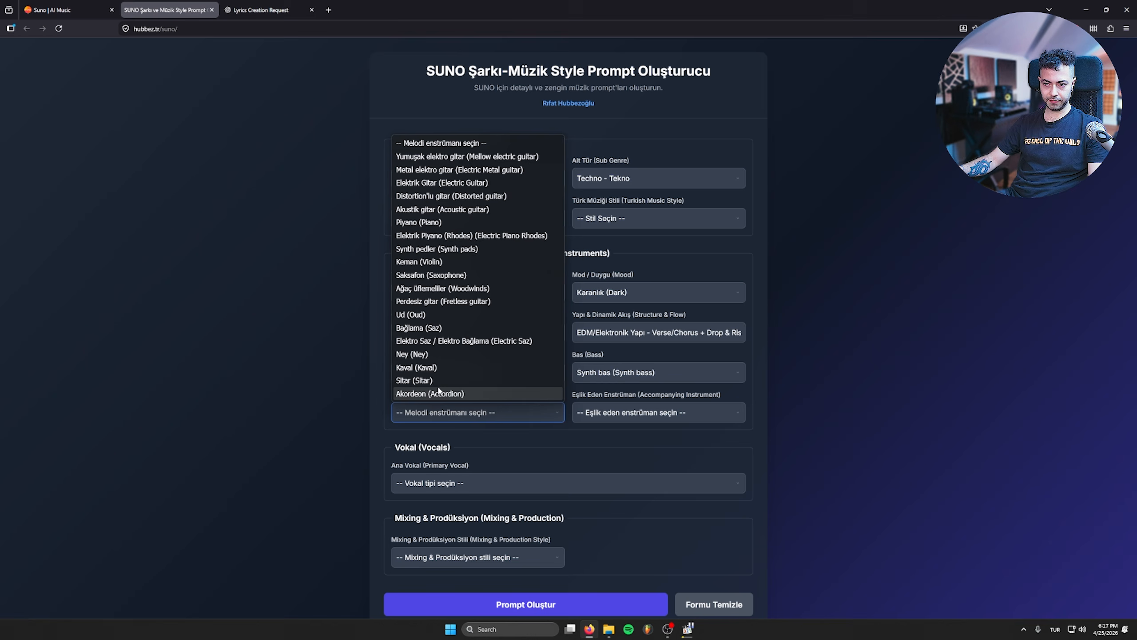
left_click(449, 408)
scroll(659, 414, "down", 2)
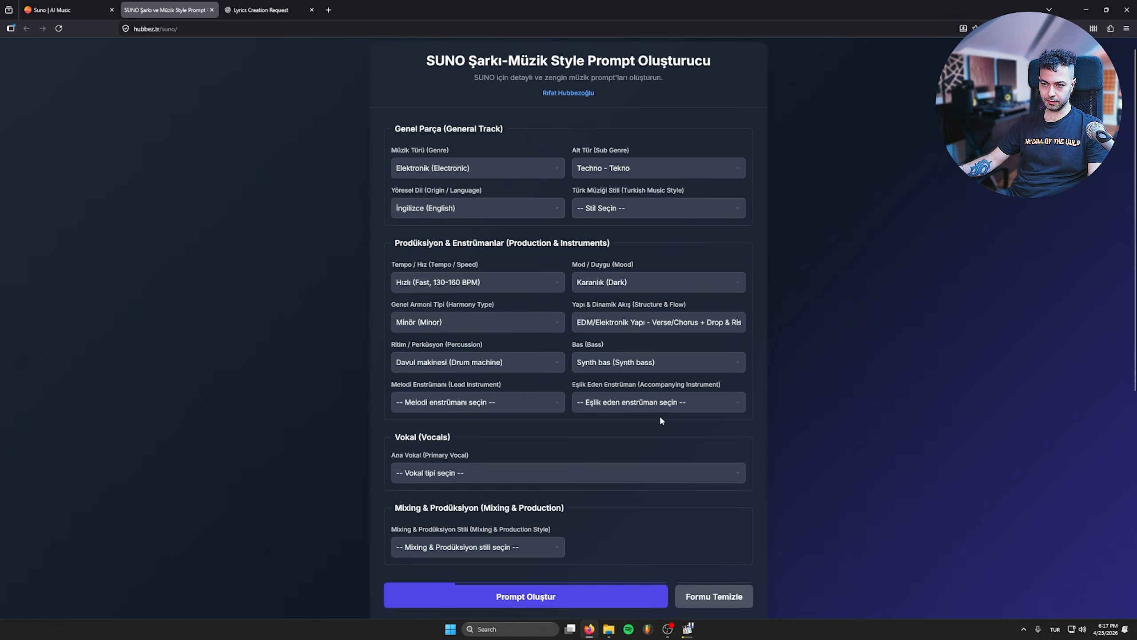
- Set the primary vocal to Female, with the Rhythmic, hypnotic, trance-like vocal style and a Clear timbre
left_click(434, 394)
left_click(443, 425)
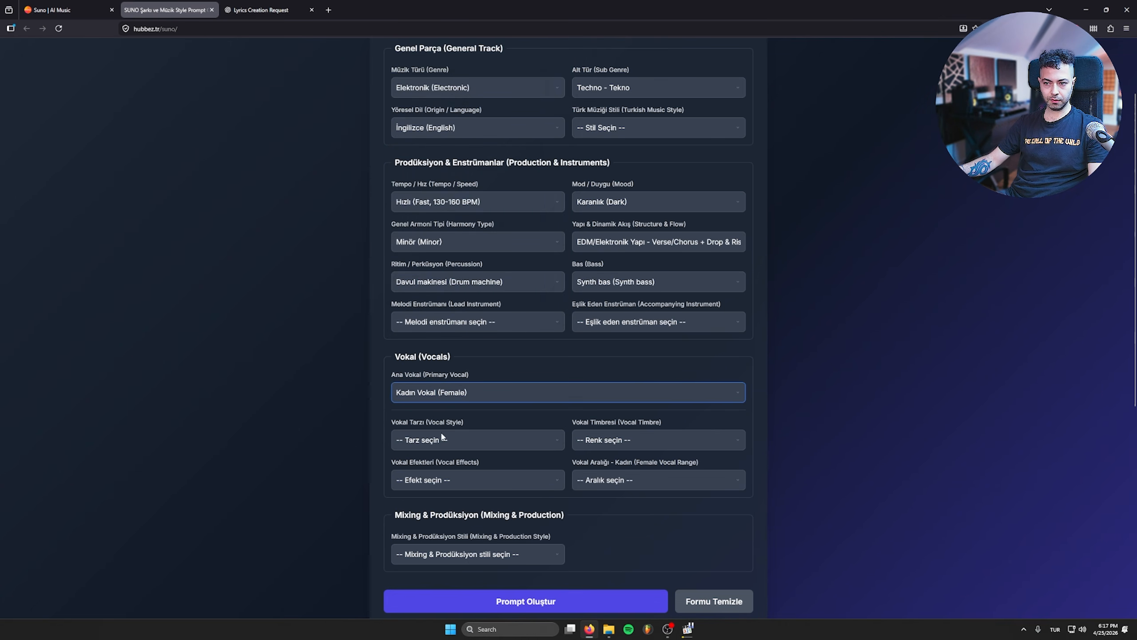
left_click(441, 436)
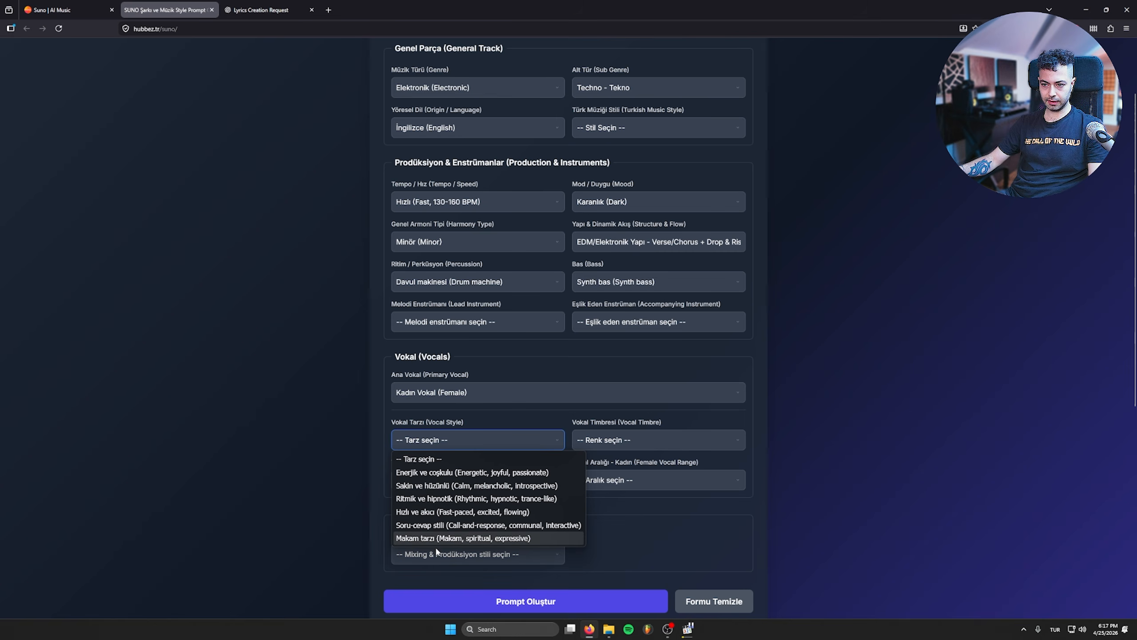
left_click(458, 499)
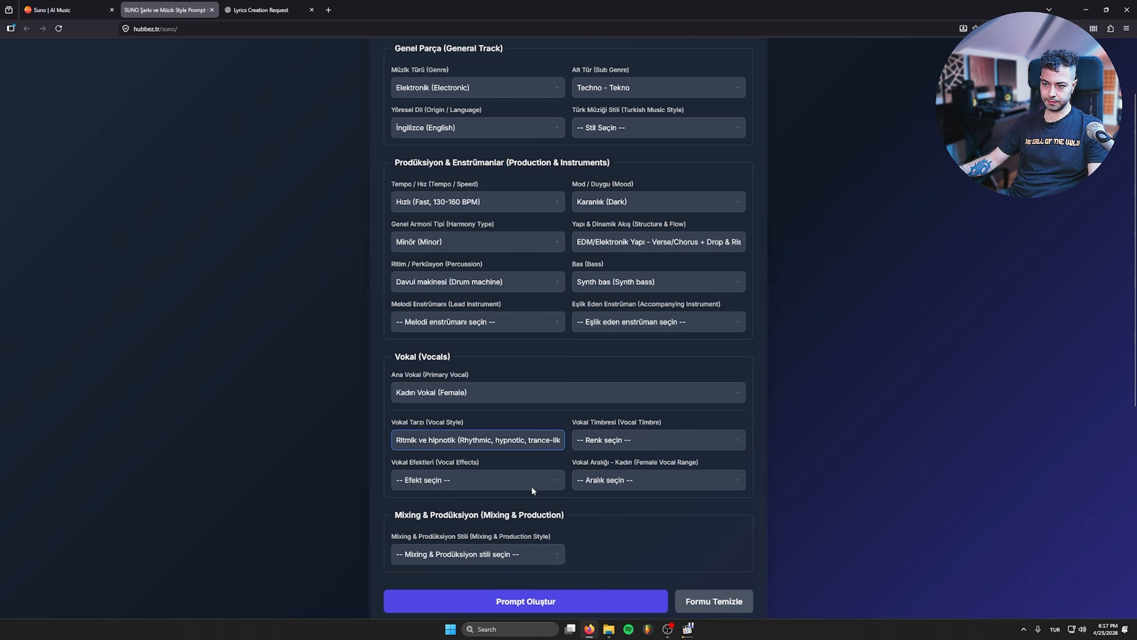
left_click(611, 440)
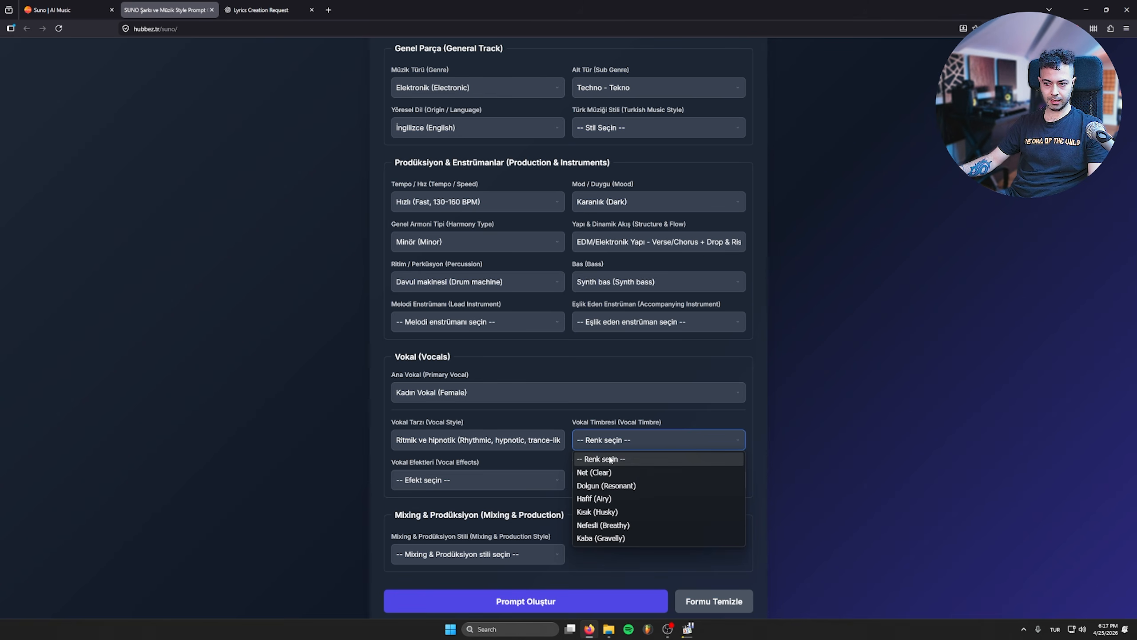
left_click(609, 472)
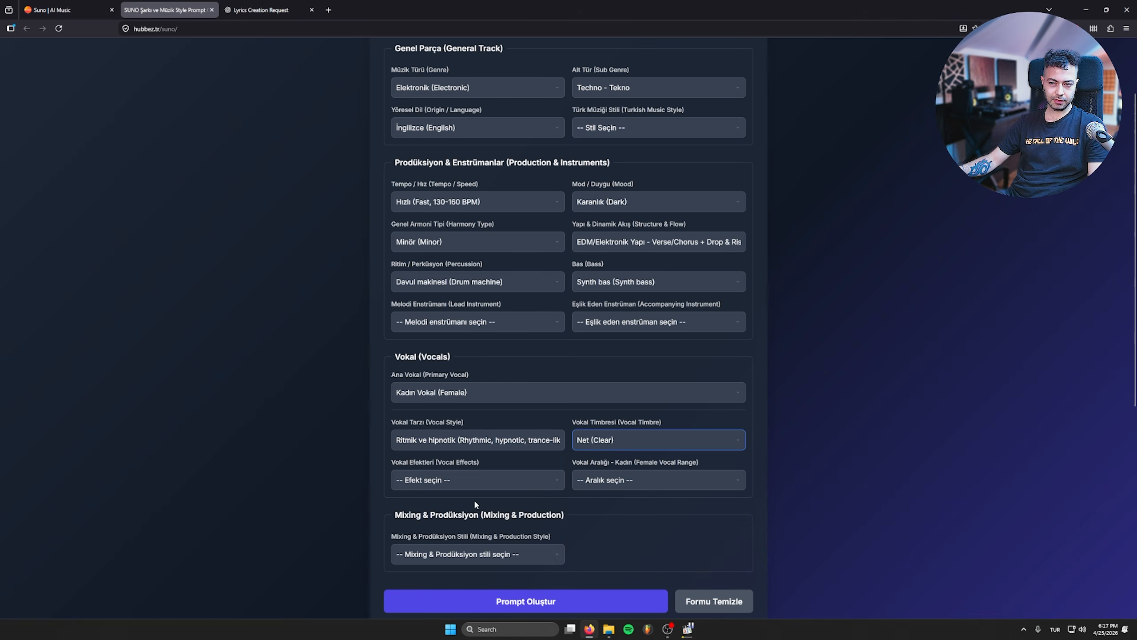
left_click(441, 481)
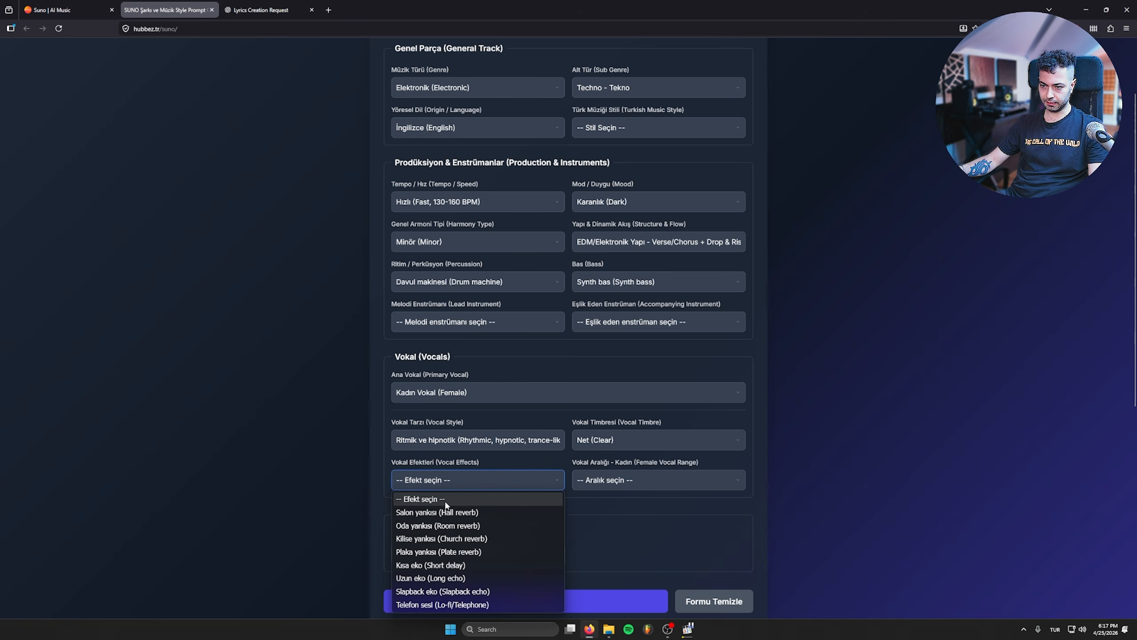
left_click(464, 498)
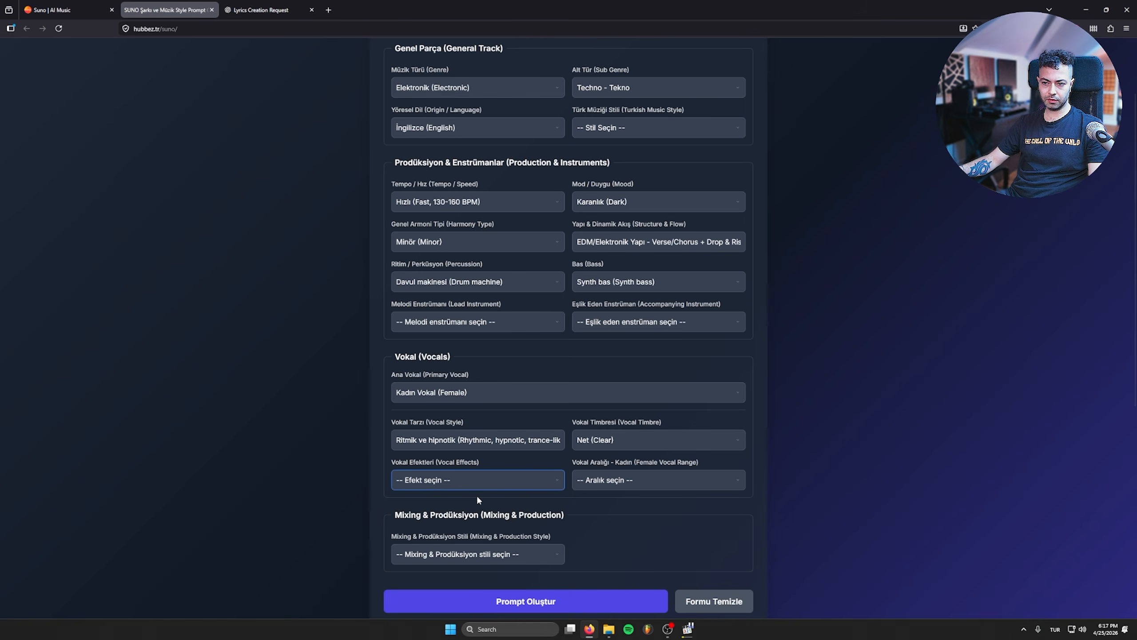
left_click(609, 482)
left_click(605, 499)
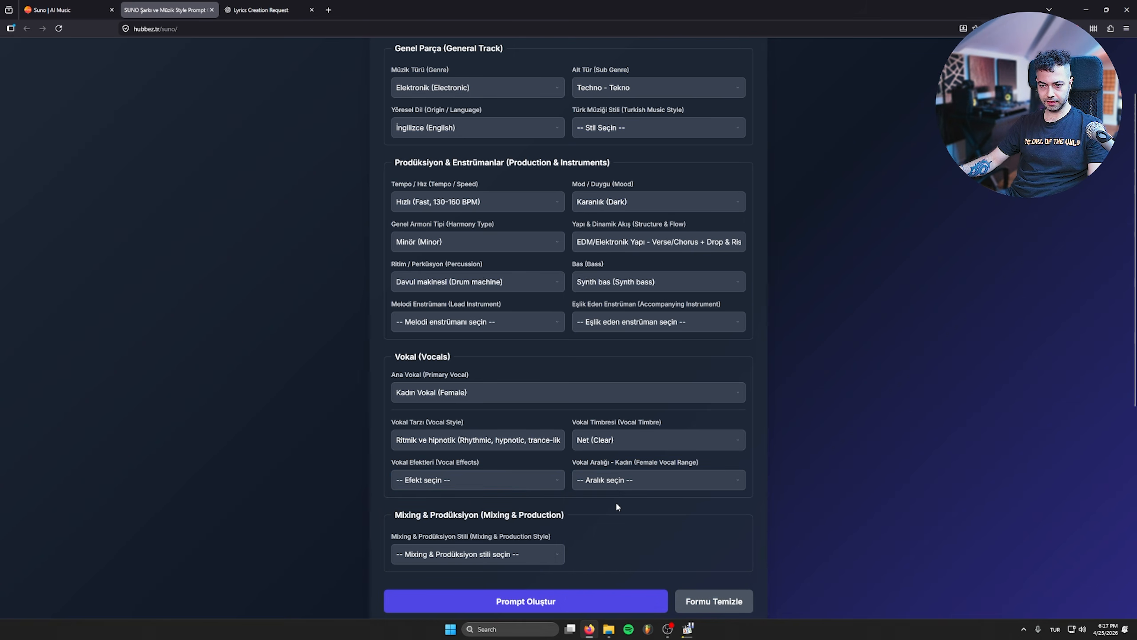
- Generate the style prompt from the completed form and copy its full text
scroll(582, 502, "down", 3)
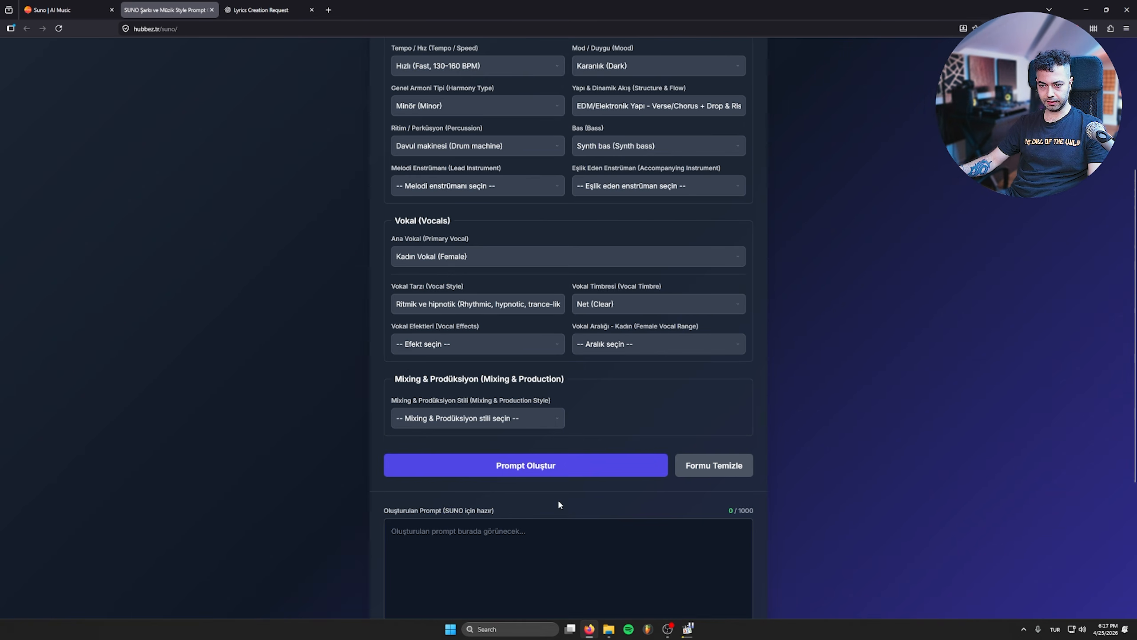
left_click(529, 470)
triple_click(610, 572)
key("ctrl+c")
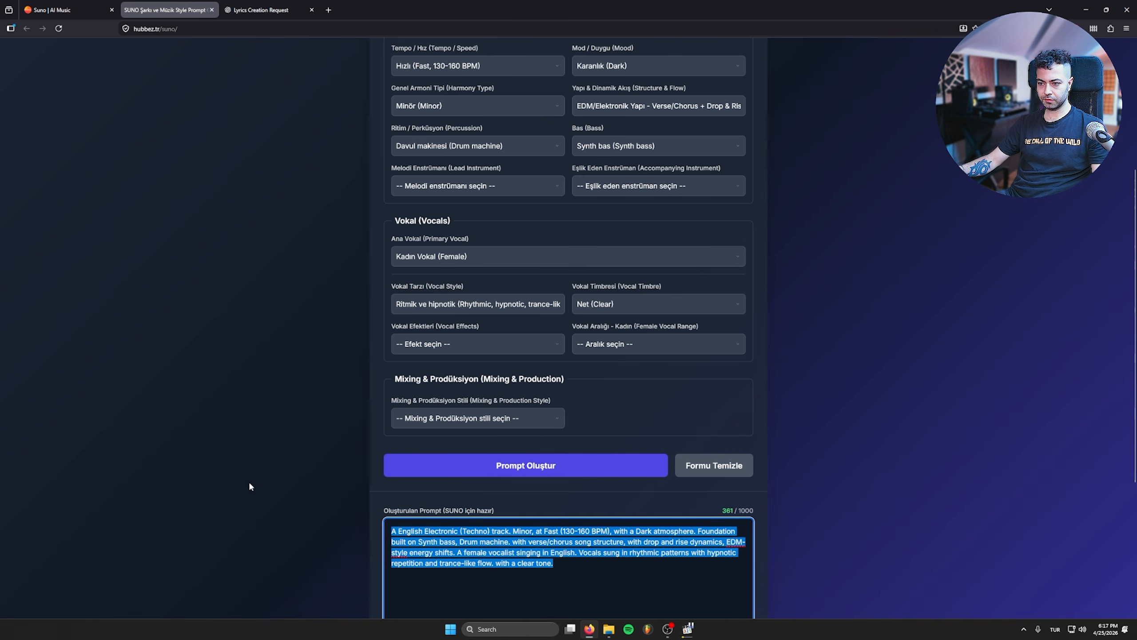
- Switch to Suno and paste the generated prompt into the song's Styles description
left_click(252, 9)
left_click(67, 10)
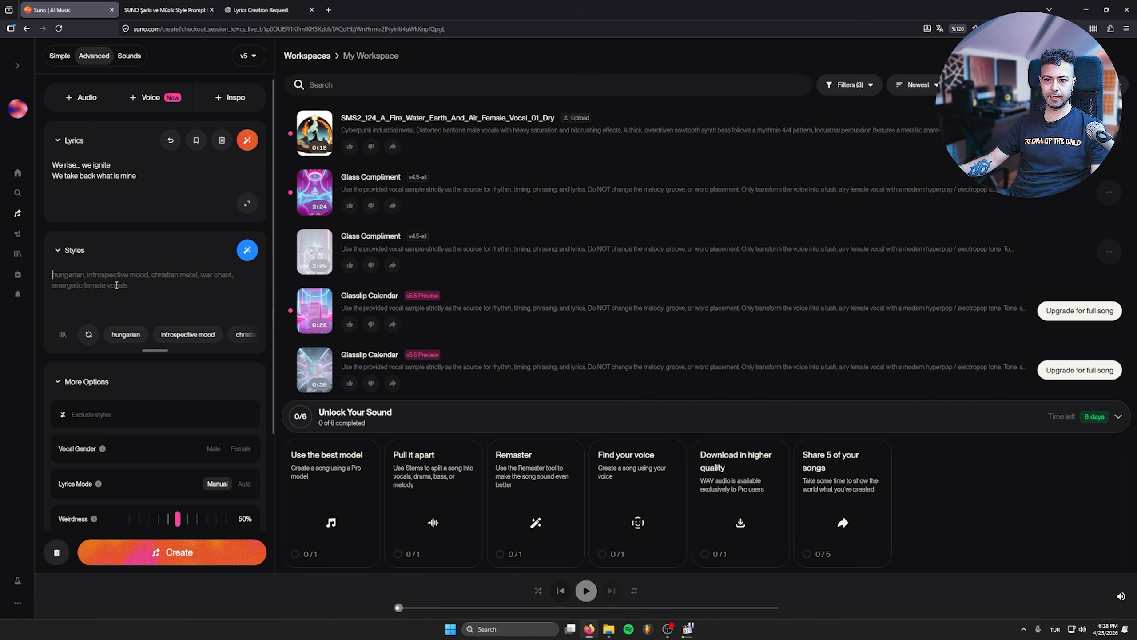
left_click(162, 315)
key("ctrl+v")
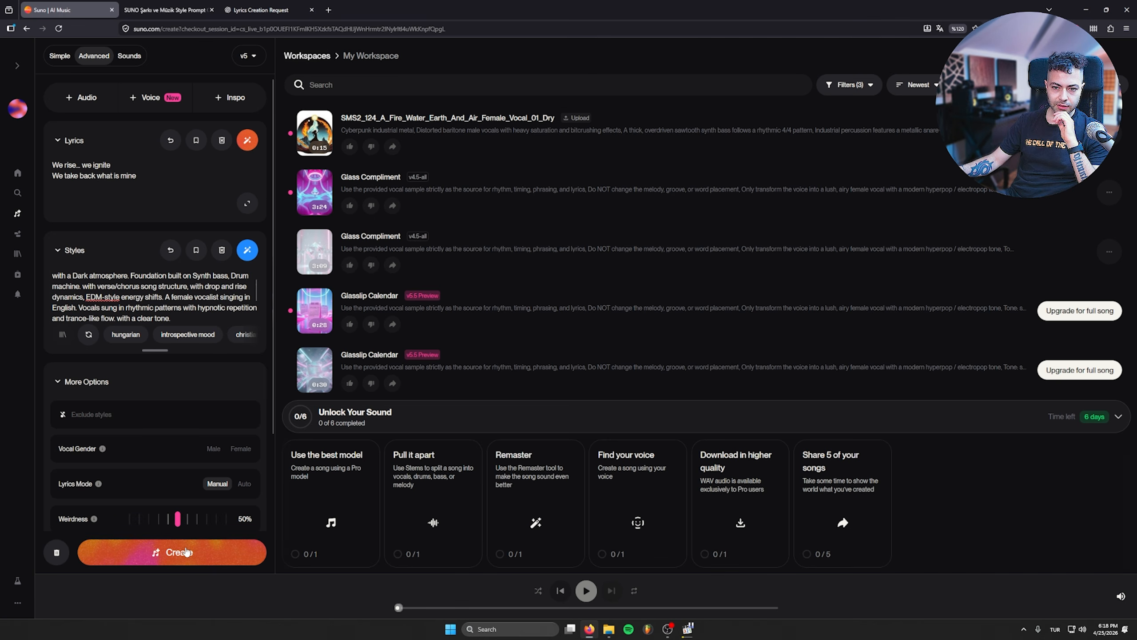
- Set the vocal gender to Female, Weirdness to 49% and Style Influence to 77%
scroll(215, 425, "down", 3)
left_click(241, 338)
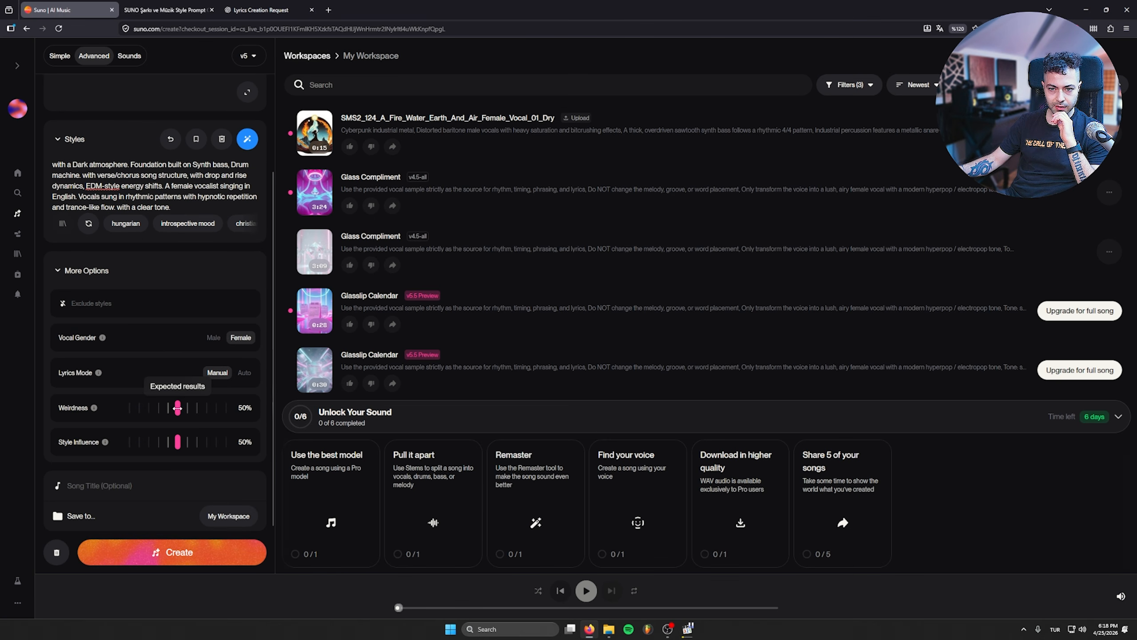
left_click_drag(178, 408, 203, 445)
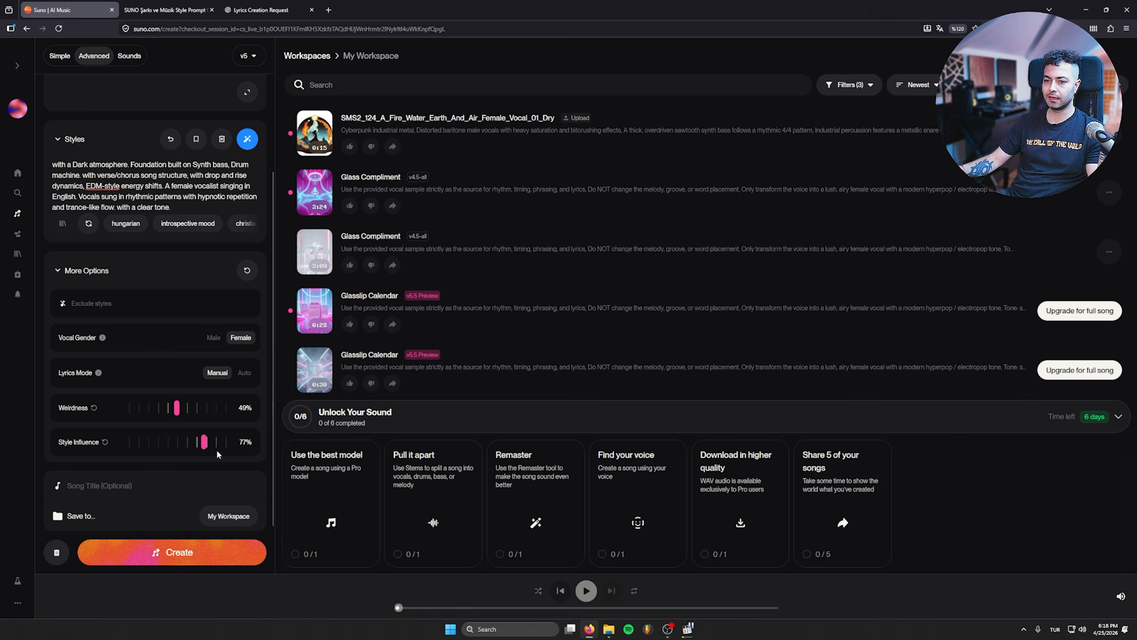
- Title the song Test 01 and generate it
type("Test 01")
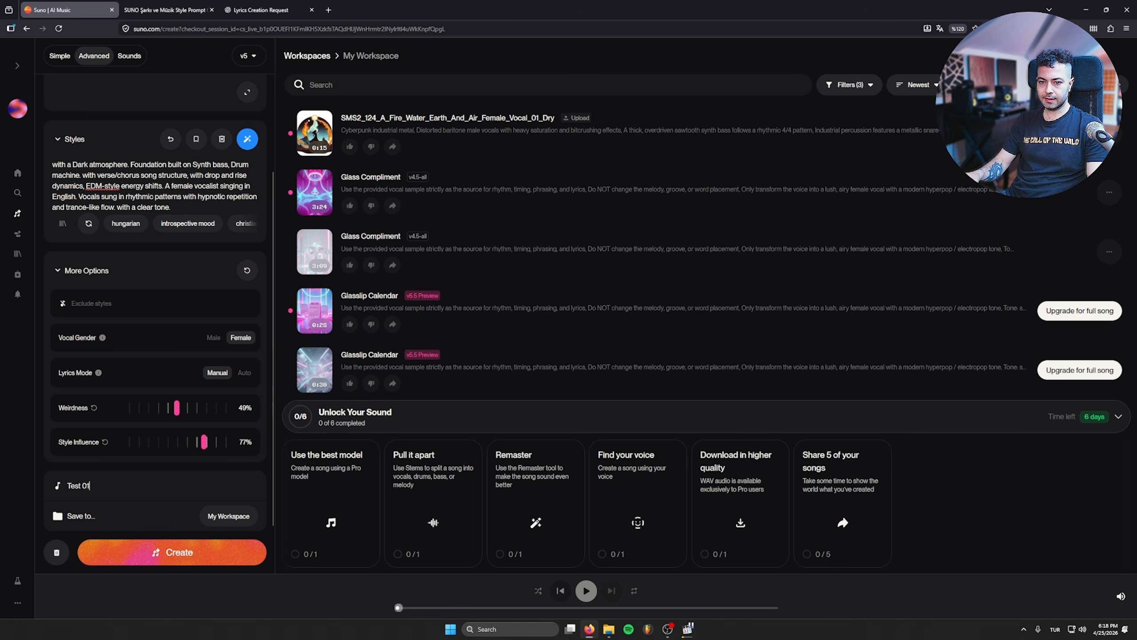
left_click(171, 552)
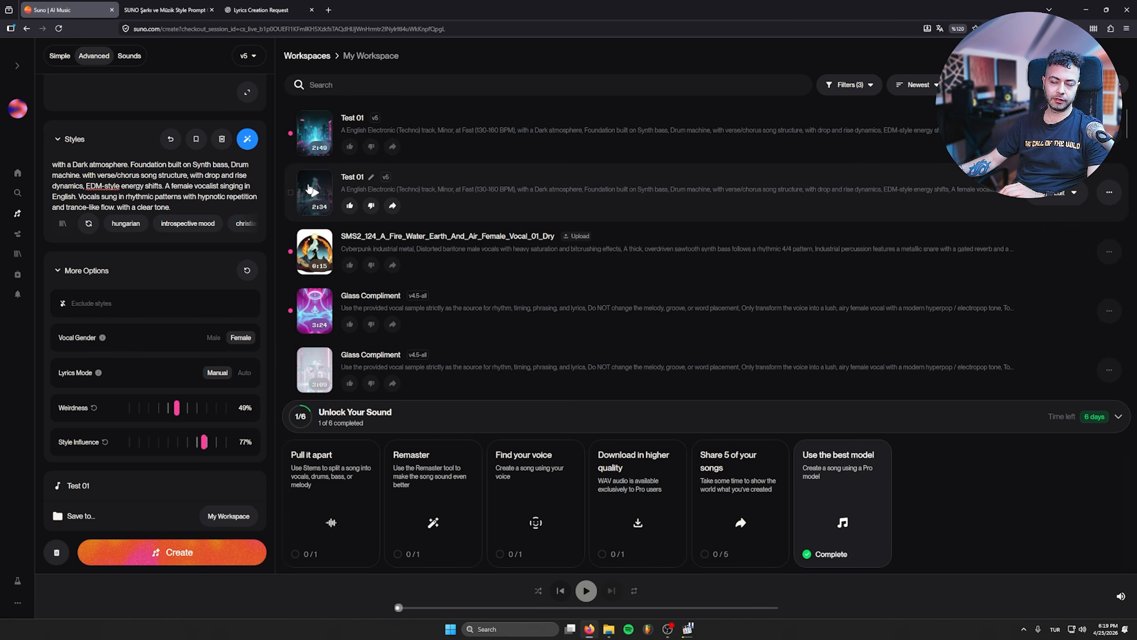
- Listen to both generated Test 01 versions, skipping ahead through the 2:49 one, and pause playback
left_click(314, 192)
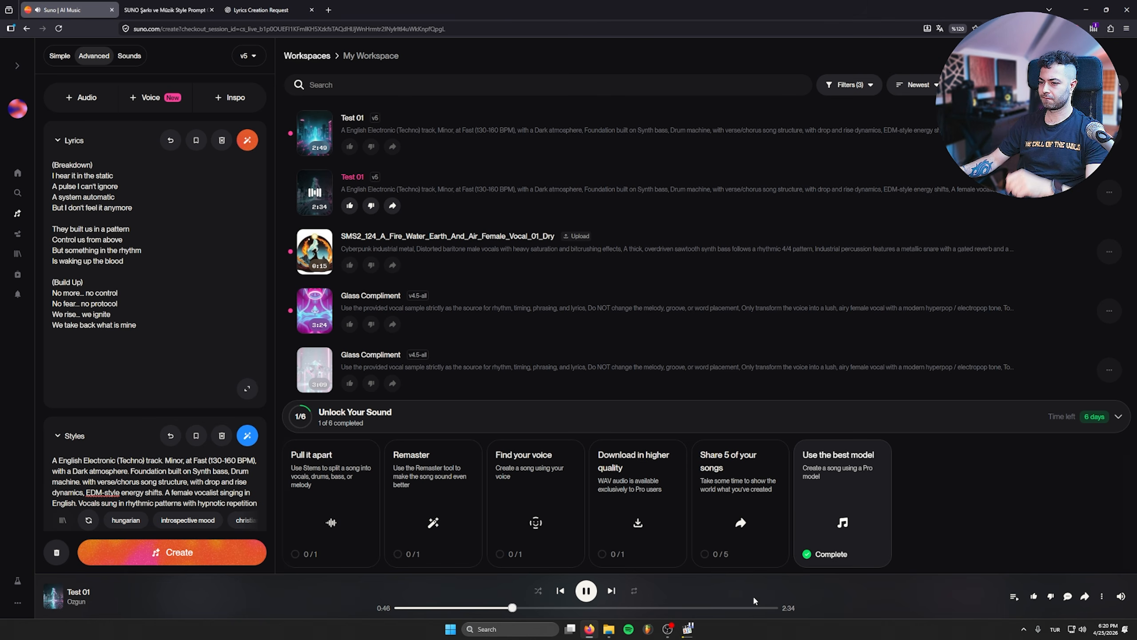
left_click(586, 591)
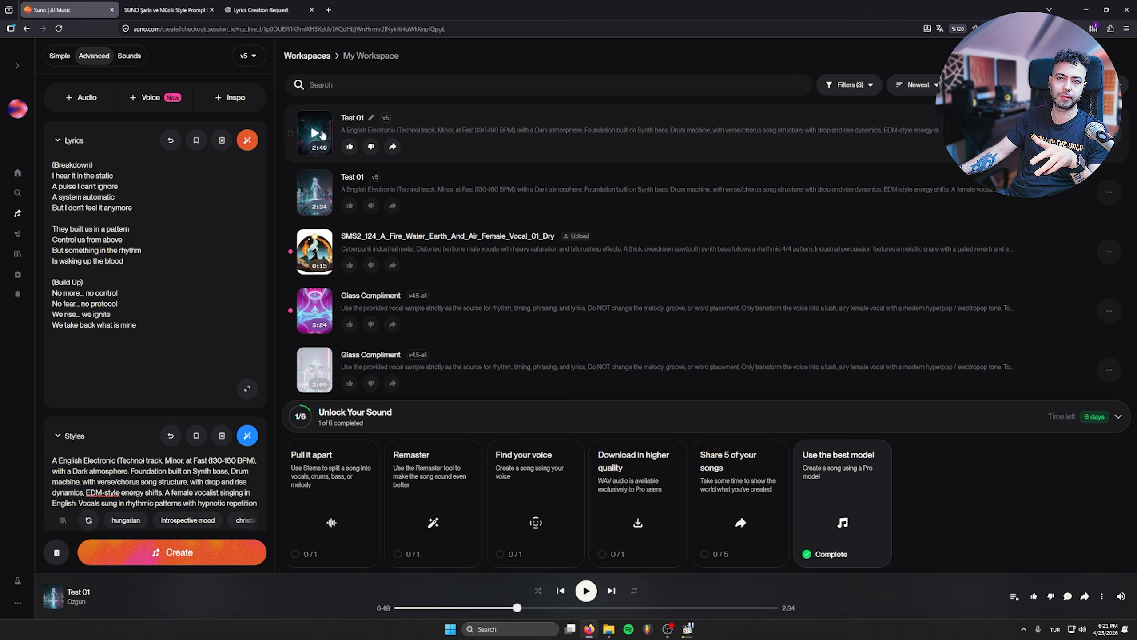
left_click(316, 134)
left_click(569, 607)
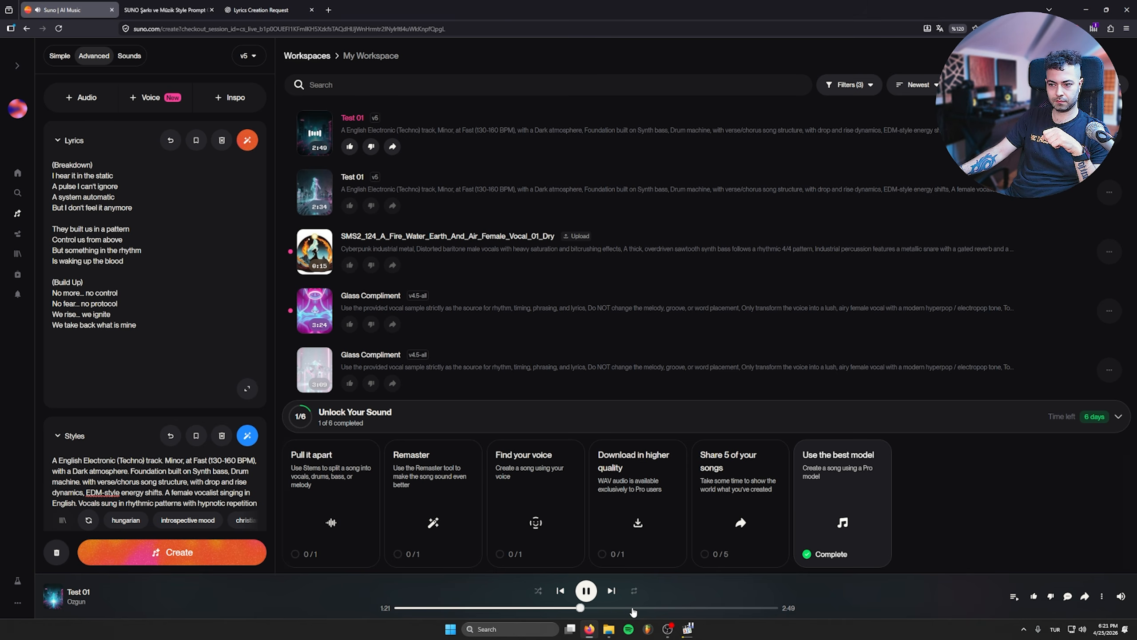
left_click(627, 609)
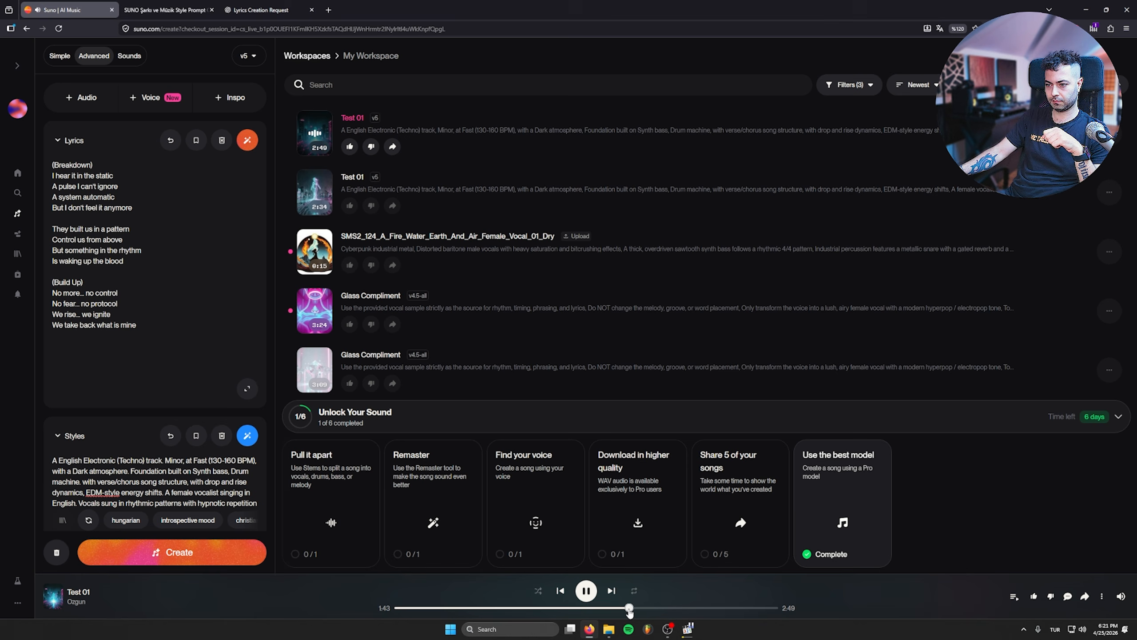
left_click(663, 607)
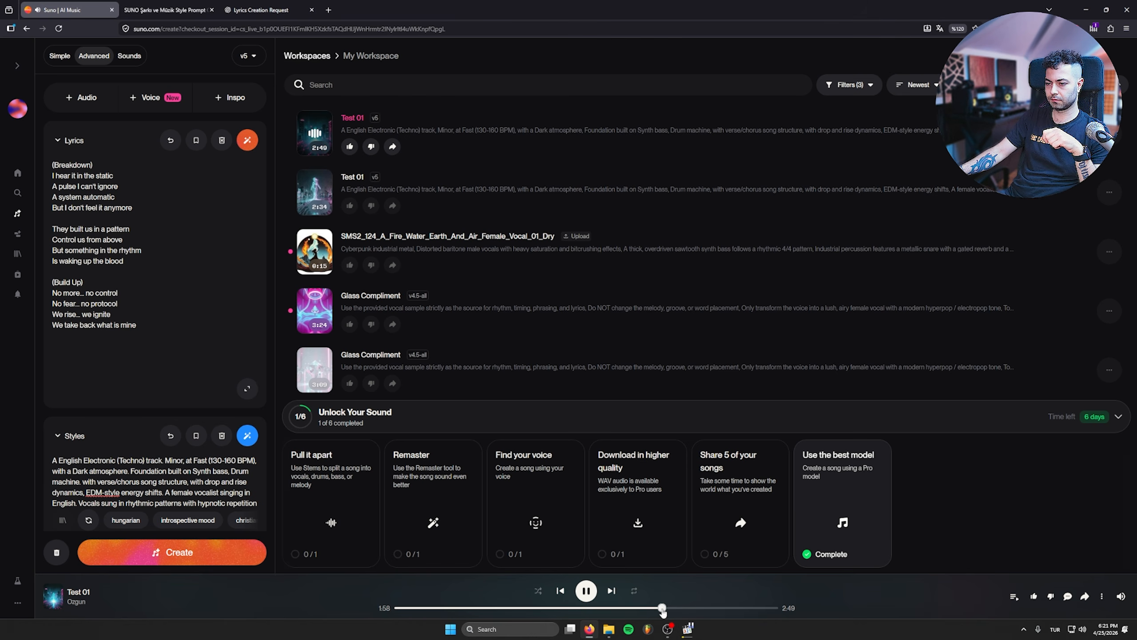
left_click(585, 591)
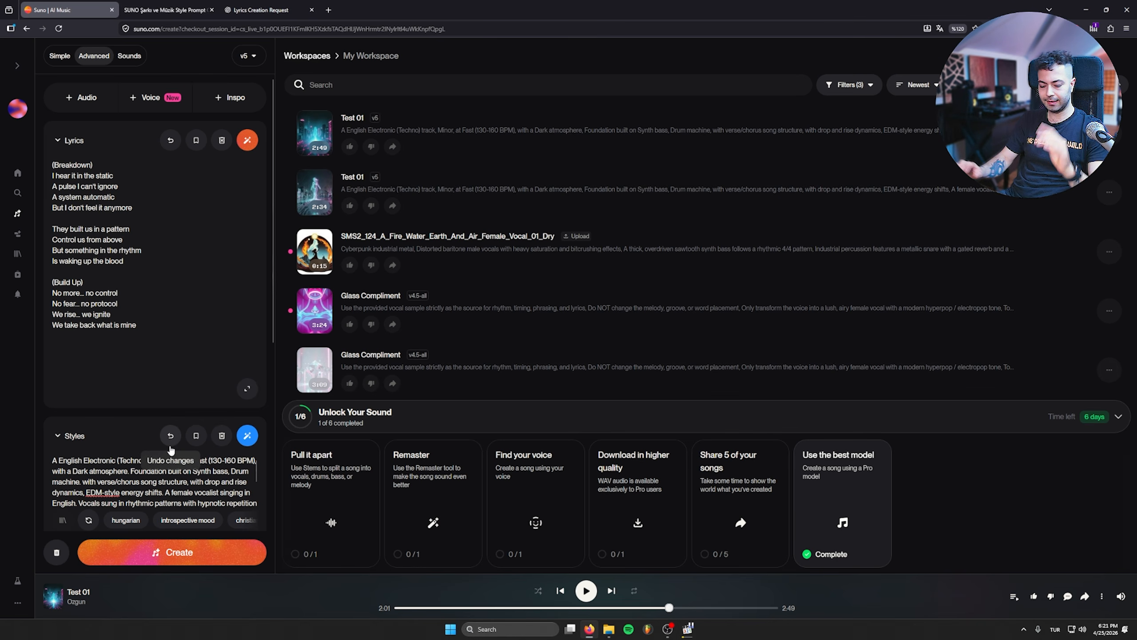
- Edit the style prompt to specify D Minor and replace the Electronic (Techno) genre wording with Dark Techno
type("D")
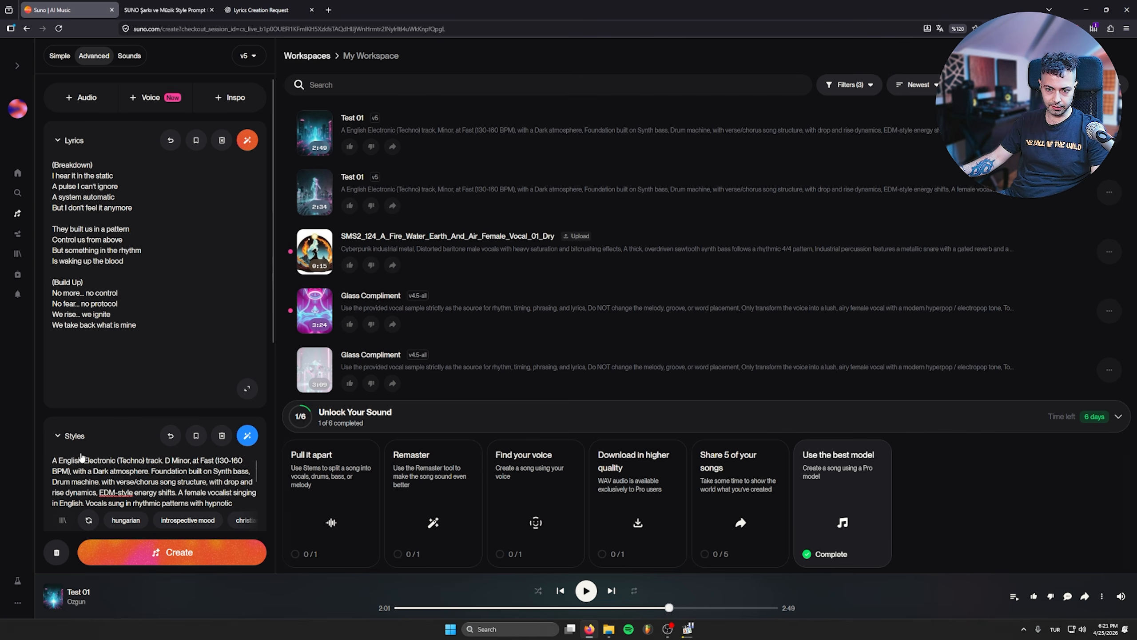
left_click_drag(120, 459, 83, 460)
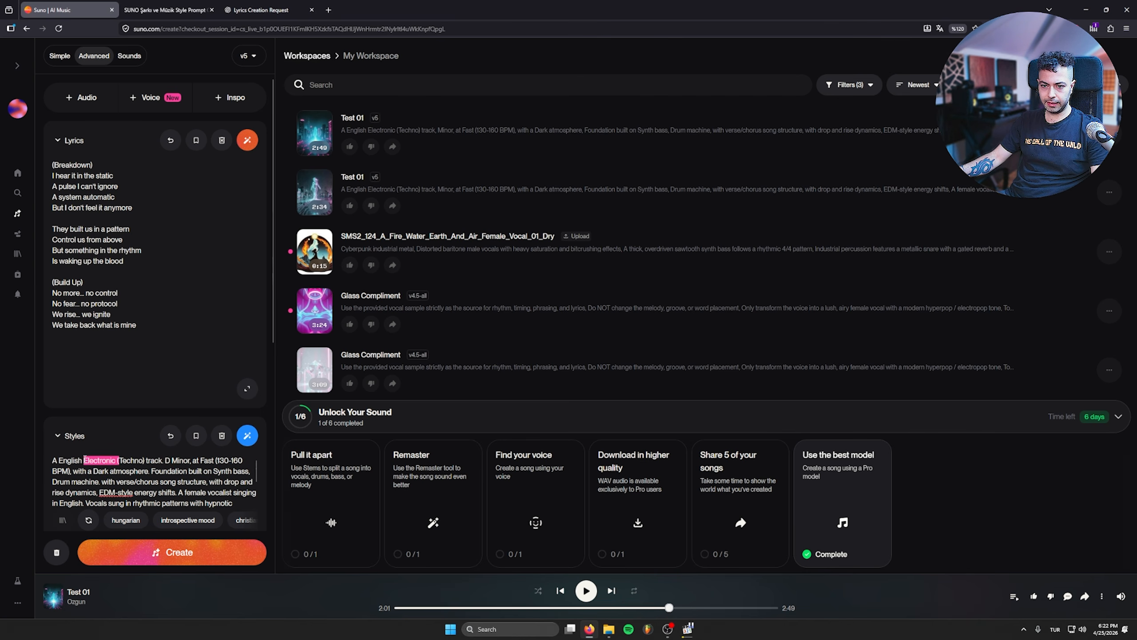
type("Darj")
key("BackSpace")
type("k")
key("Right")
key("Right")
key("Right")
key("Right")
key("Right")
key("Right")
key("Right")
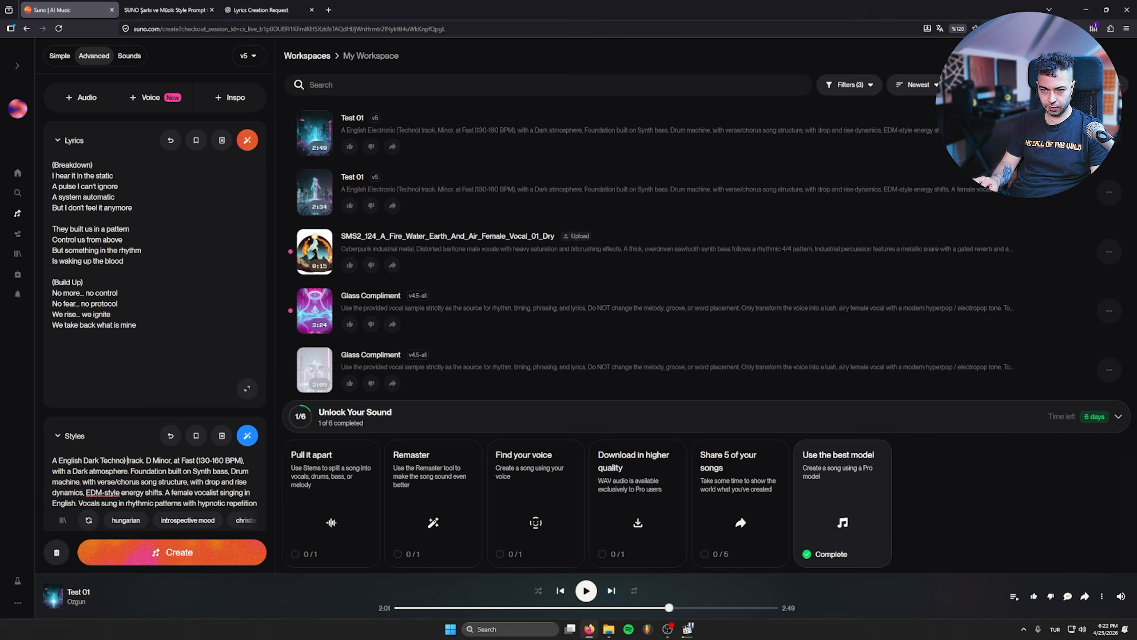
key("BackSpace")
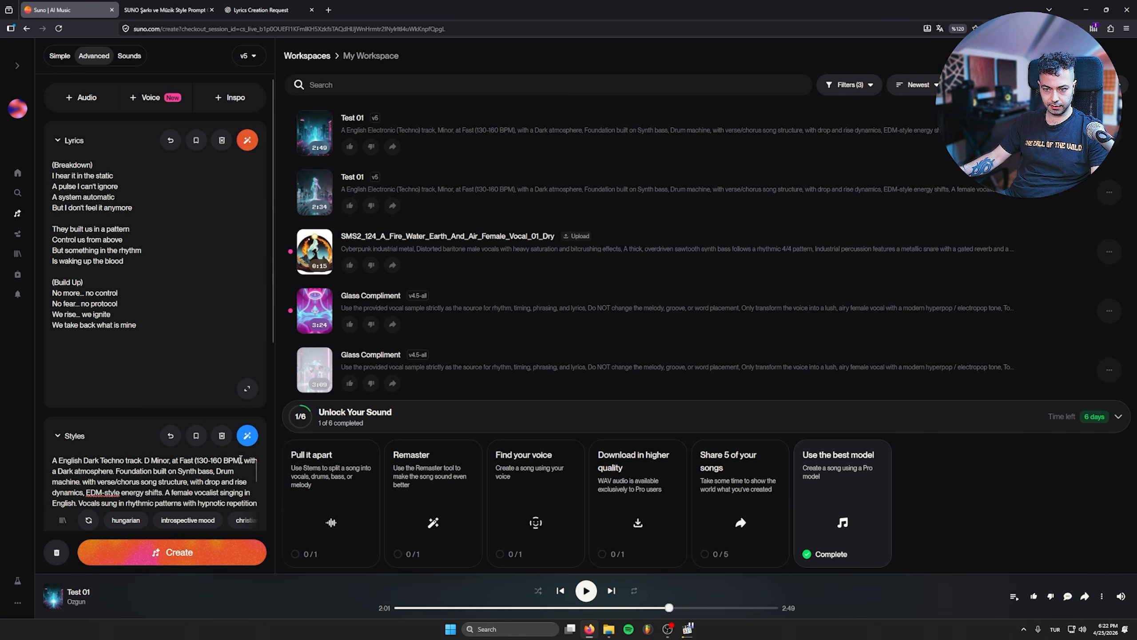
- Replace the style prompt's tempo wording with 150 BPM and specify the drum machine as a 909
left_click_drag(240, 460, 201, 460)
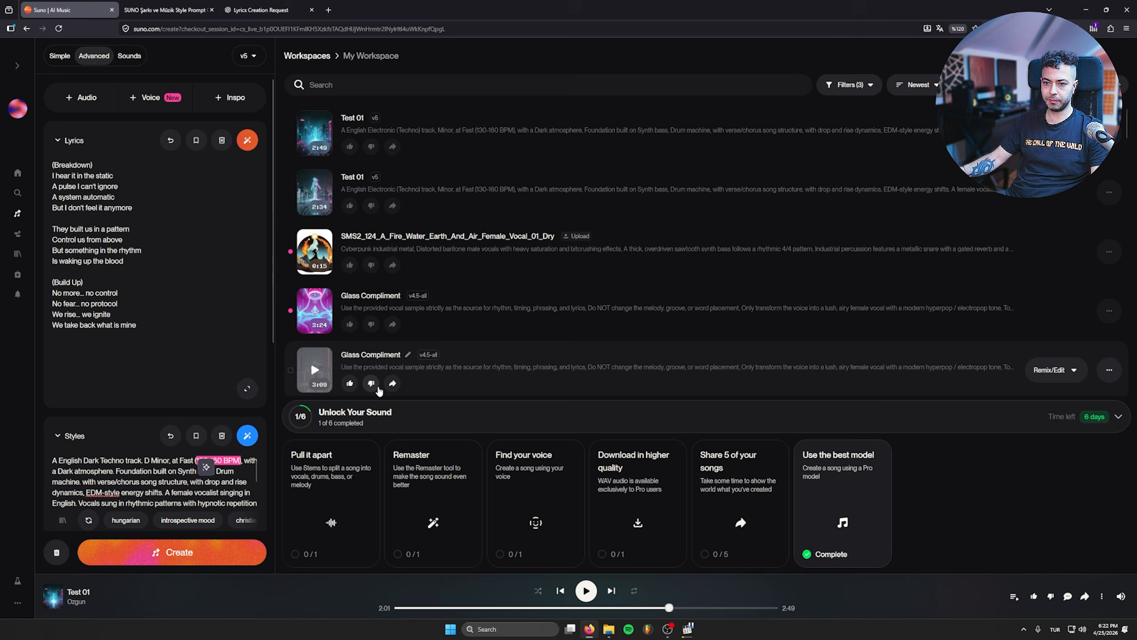
key("BackSpace")
key("BackSpace")
key("BackSpace")
key("BackSpace")
key("BackSpace")
key("BackSpace")
key("BackSpace")
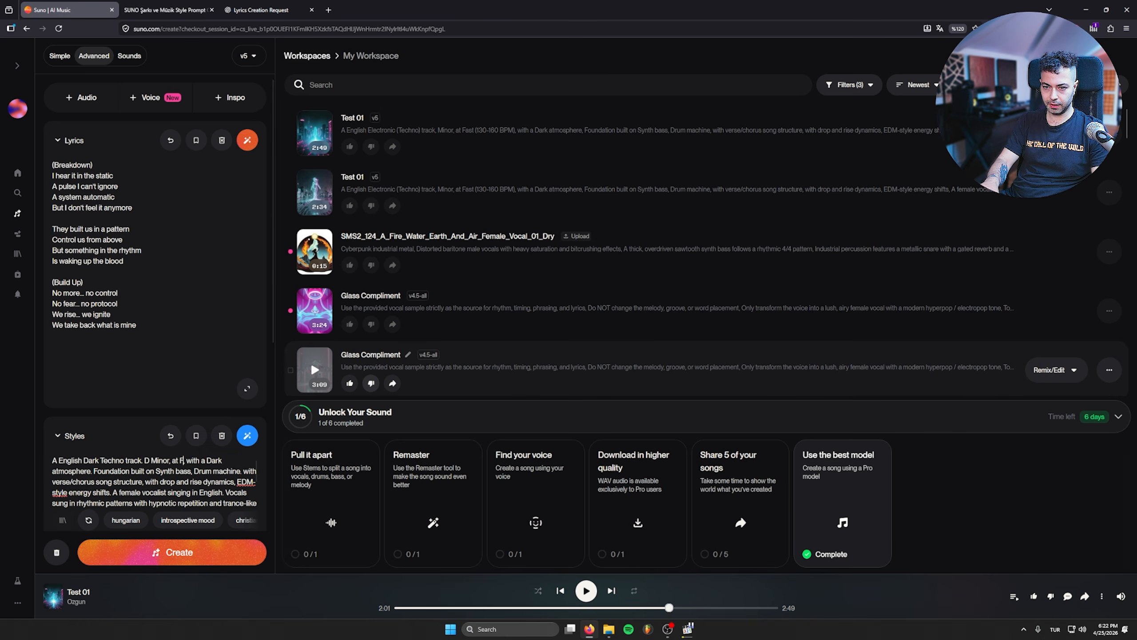
type("150 BPM")
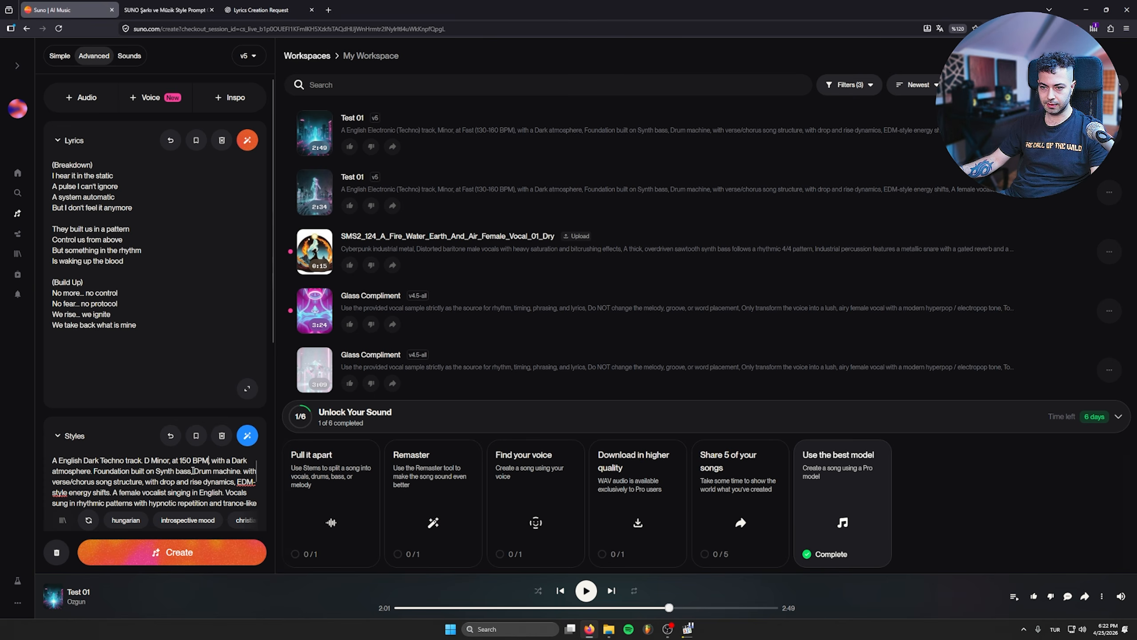
type("909")
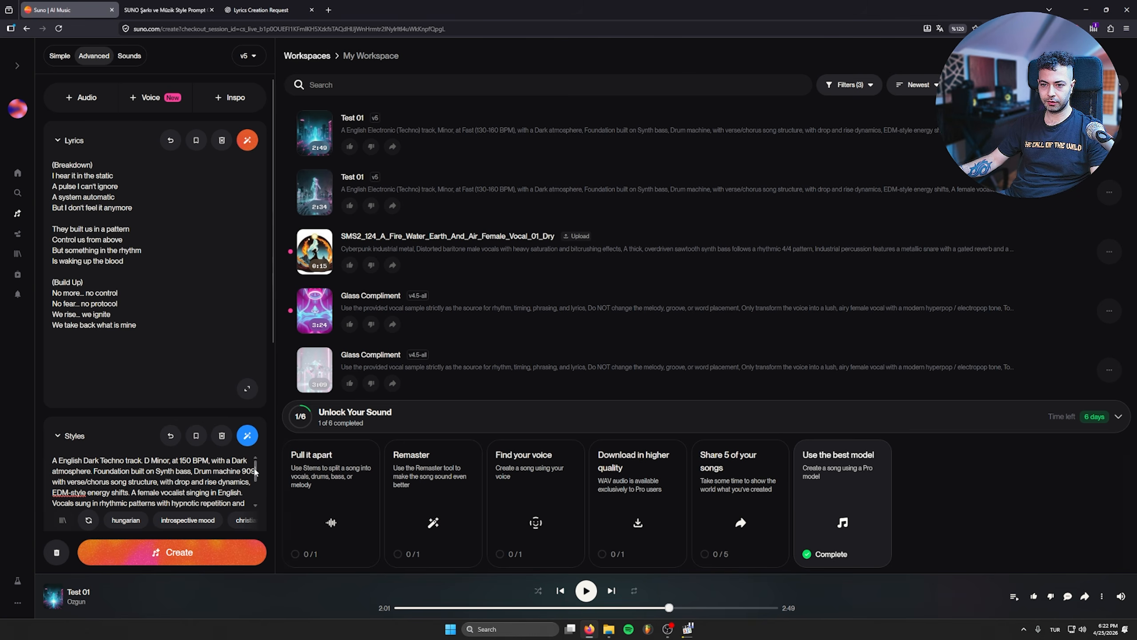
- Review the rest of the style prompt and generate new versions of the song with it
left_click_drag(255, 470, 257, 481)
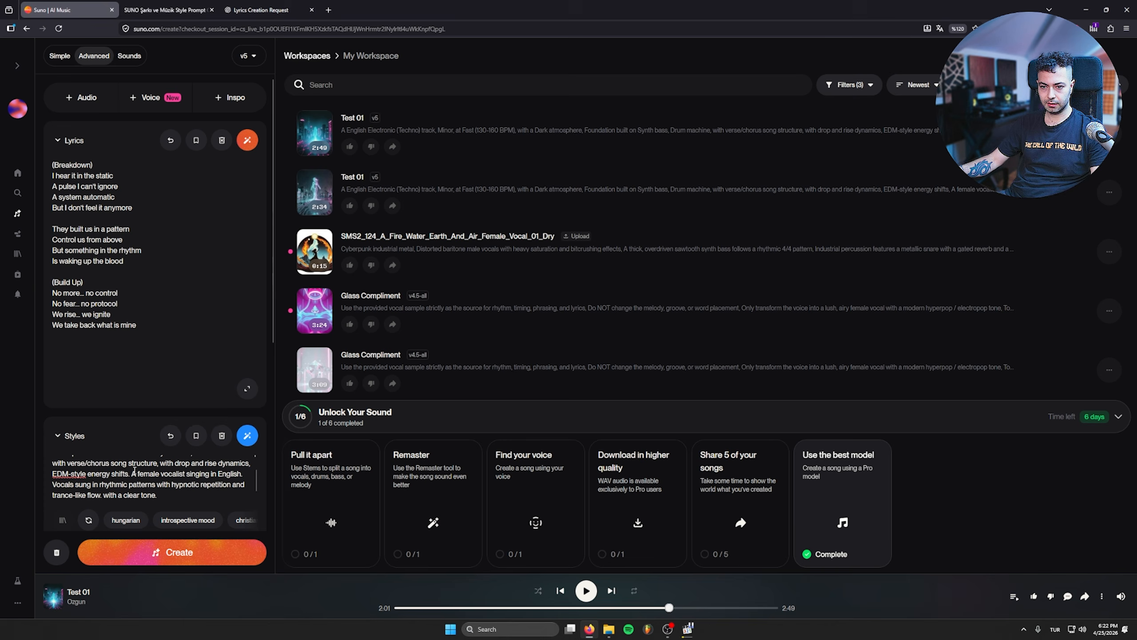
scroll(134, 470, "down", 5)
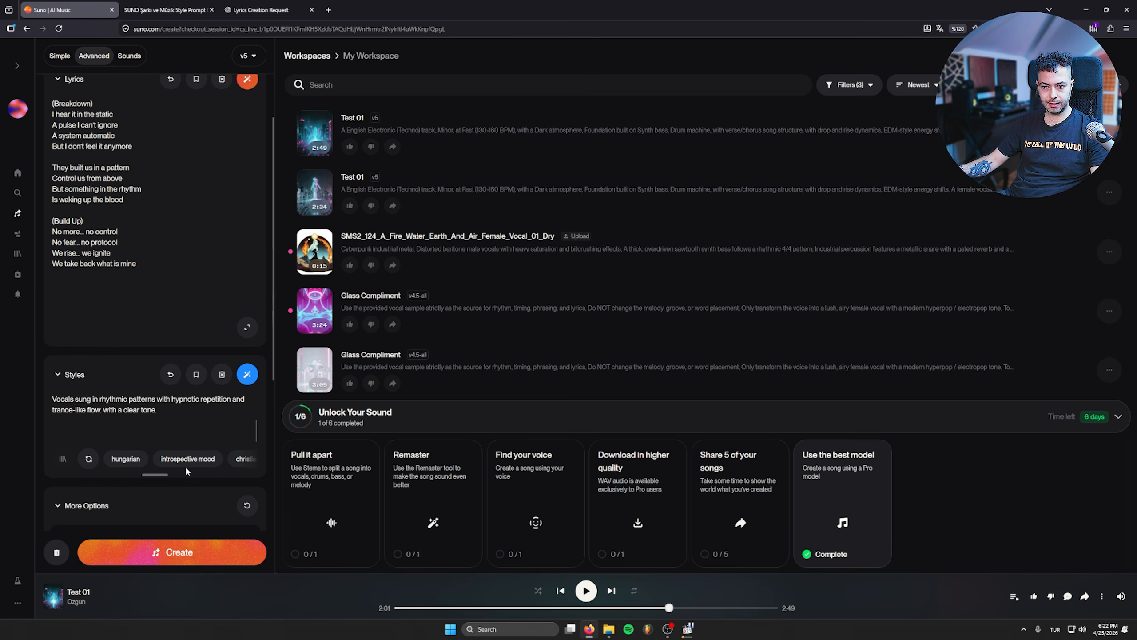
left_click(179, 551)
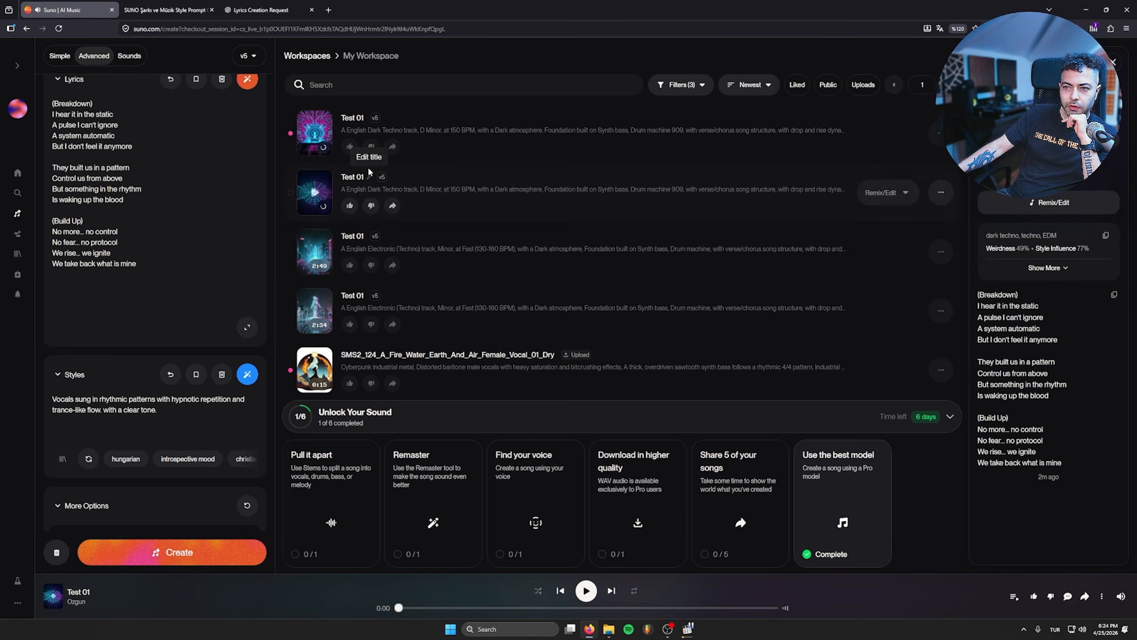
- Play the opening of the second newly generated Dark Techno version and pause it
left_click(312, 193)
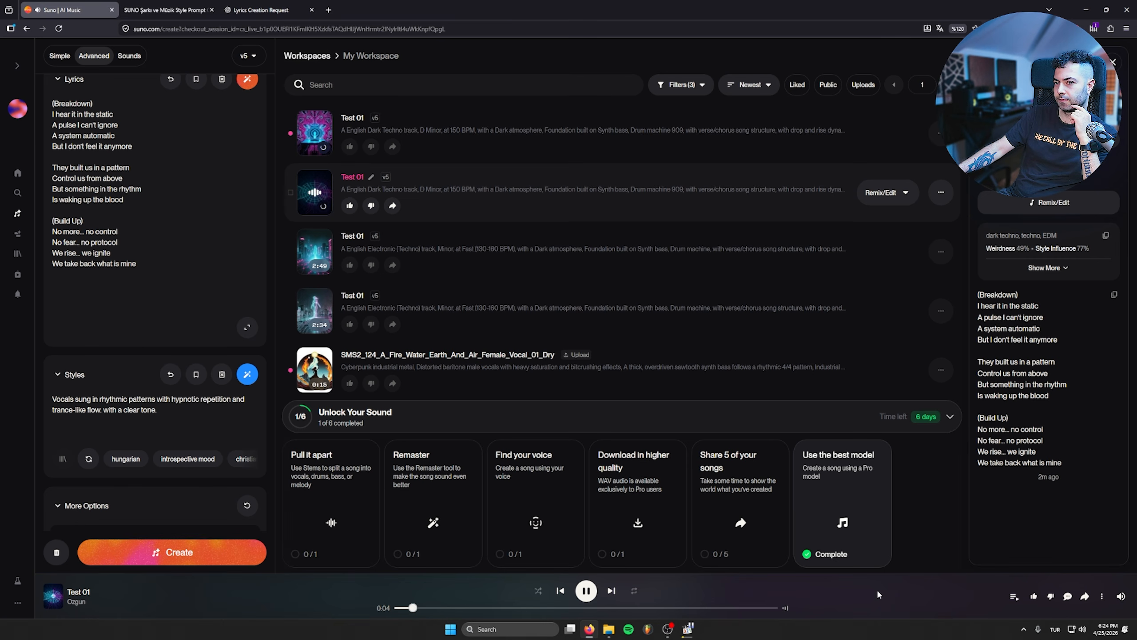
left_click(588, 600)
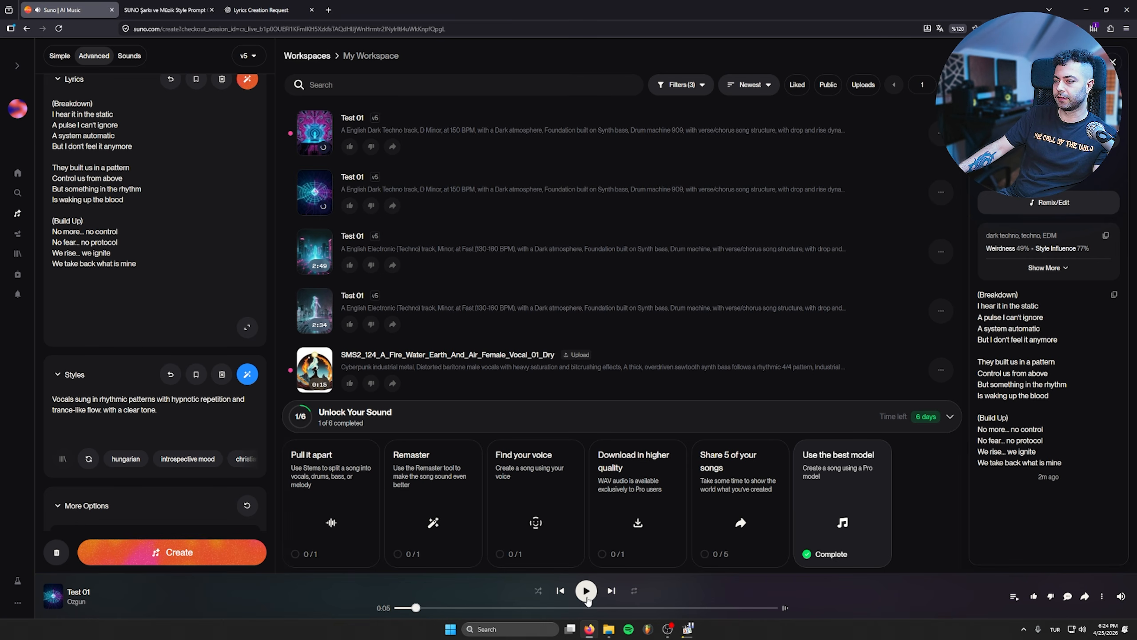
- Resume the second new Dark Techno version and pause it, then audition several points of the first version and pause that one too
left_click(588, 600)
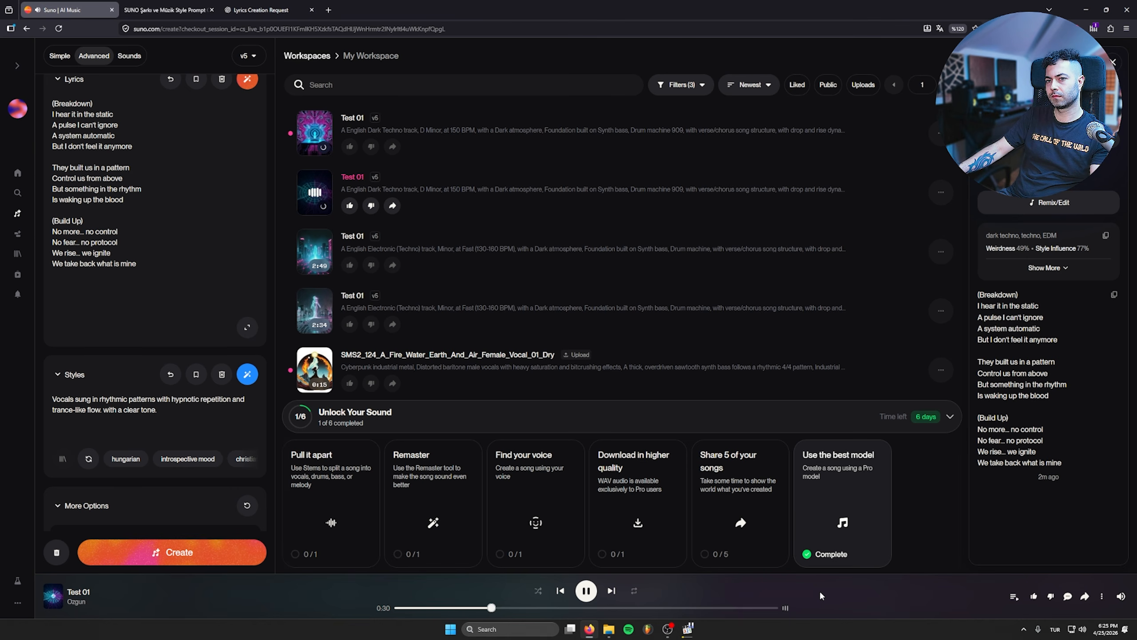
left_click(586, 591)
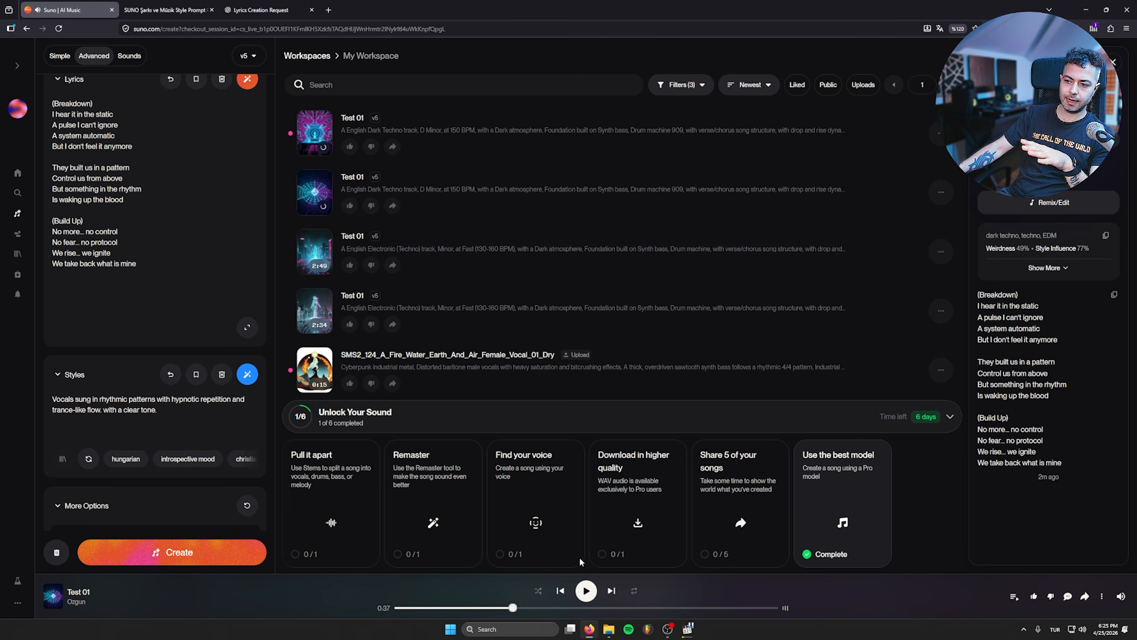
left_click(315, 132)
left_click(466, 609)
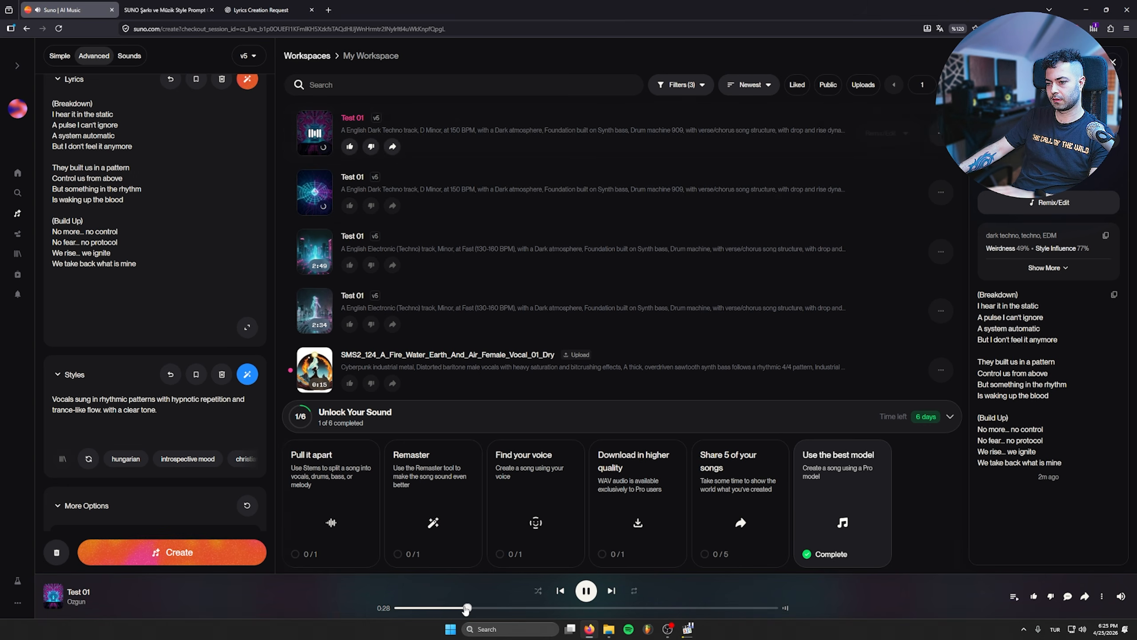
left_click(504, 609)
left_click(619, 609)
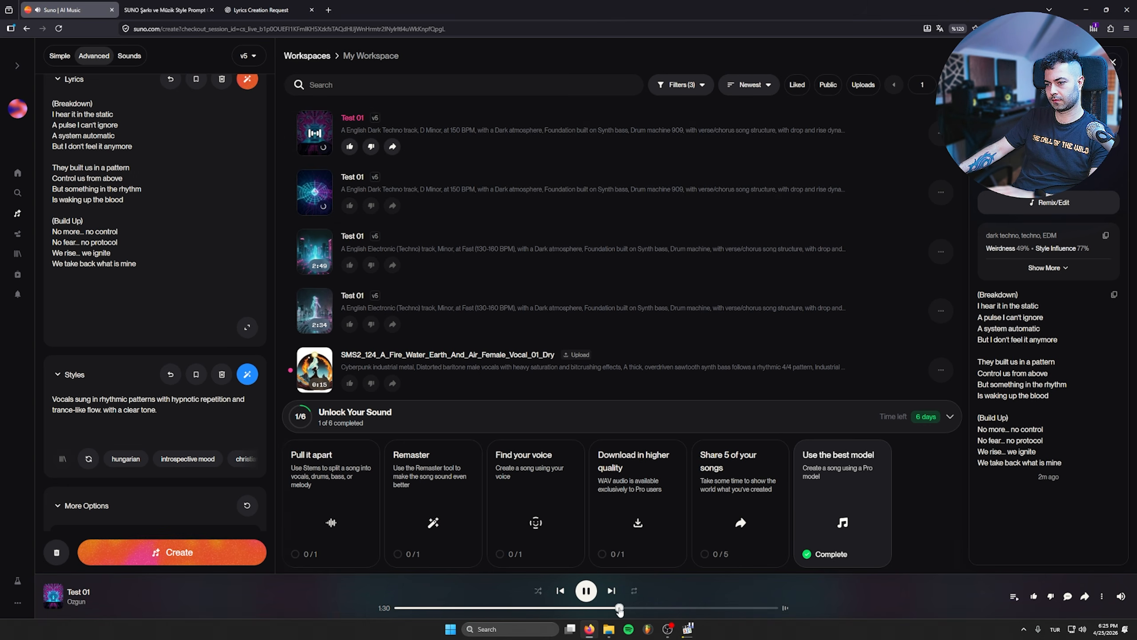
left_click_drag(620, 609, 589, 609)
left_click(690, 609)
left_click(586, 590)
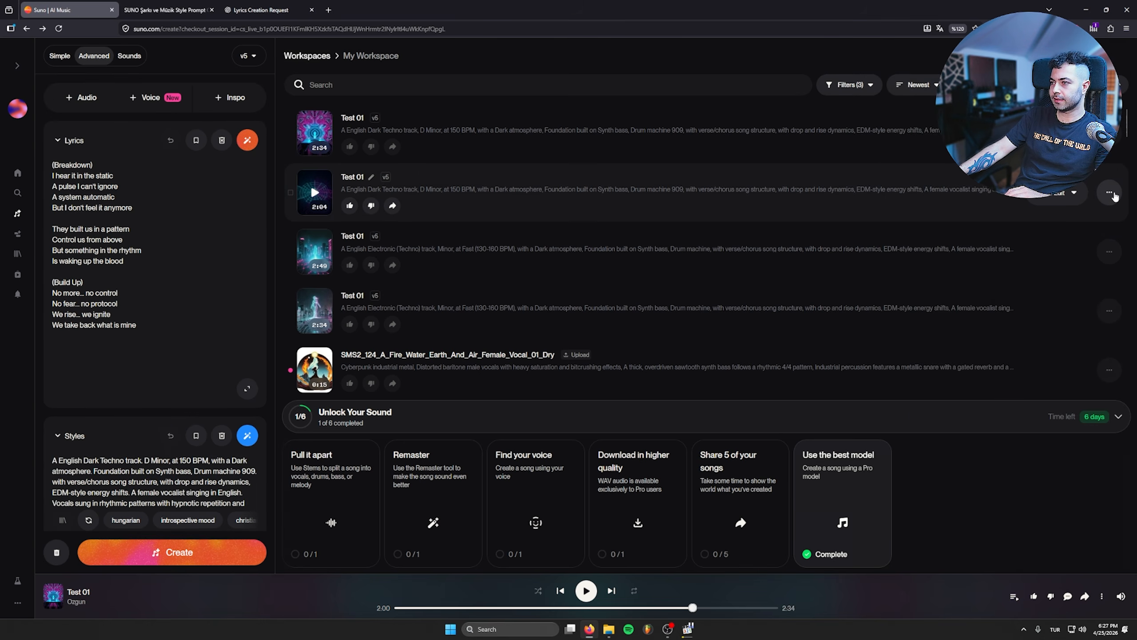
- Extract the Vocals + Instrumental stems from the second Dark Techno version and choose WAV (Tempo-Locked) as the download format
left_click(1109, 193)
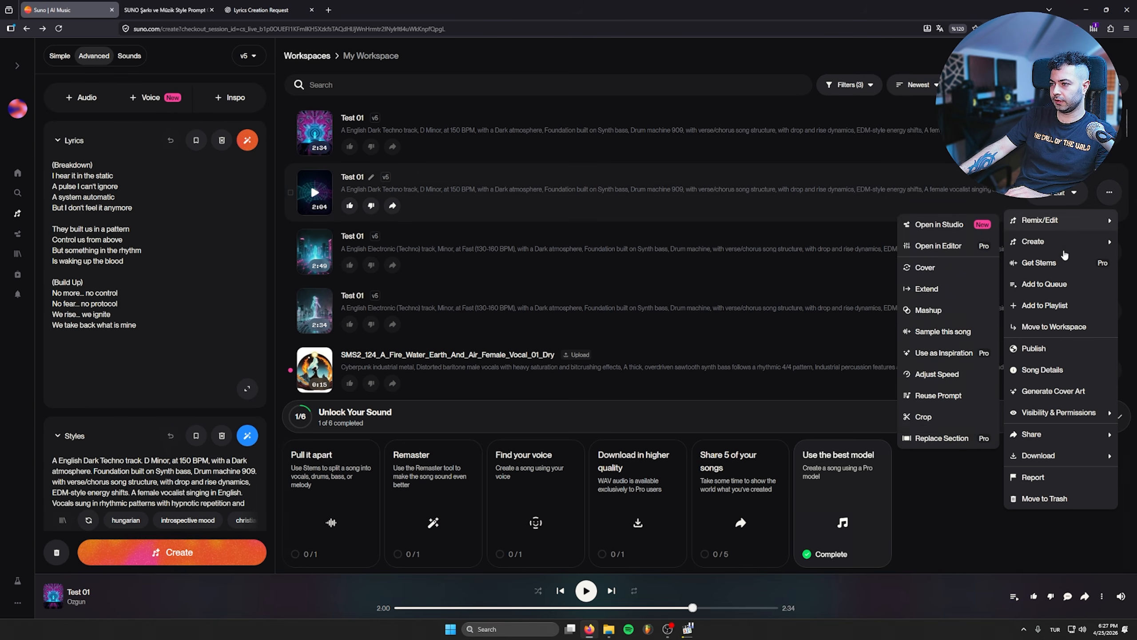
left_click(1055, 265)
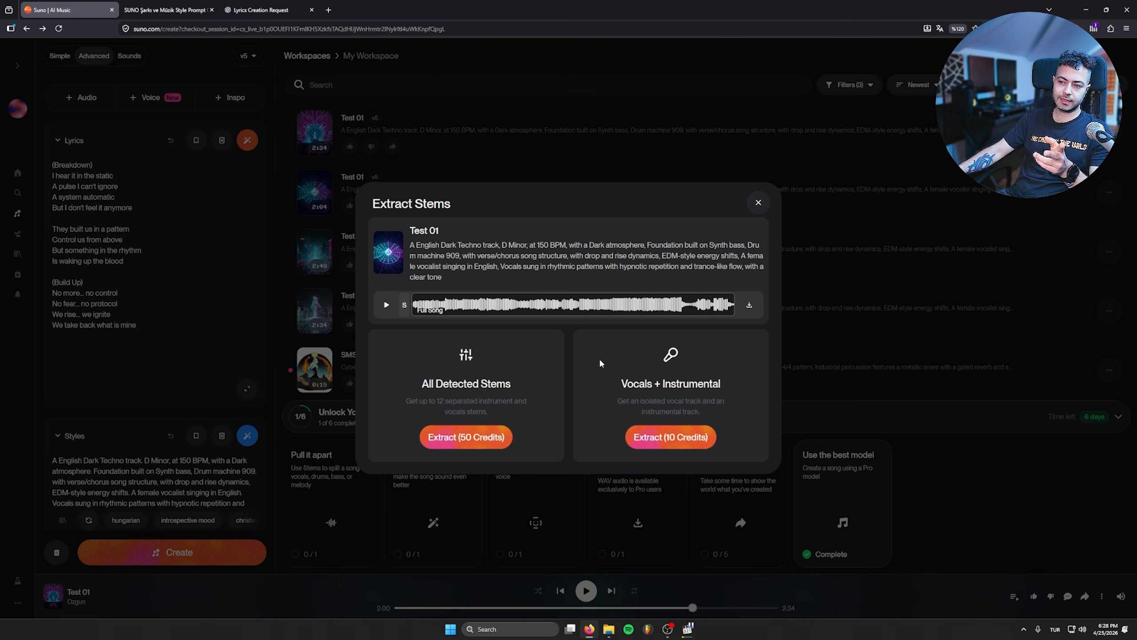
left_click(653, 438)
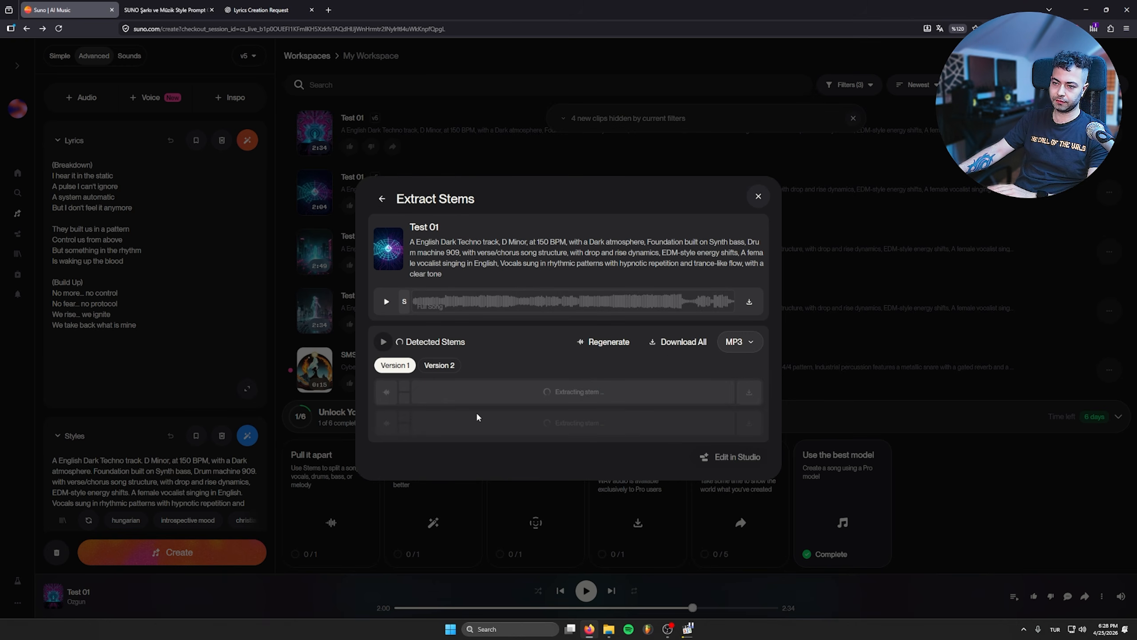
left_click(734, 342)
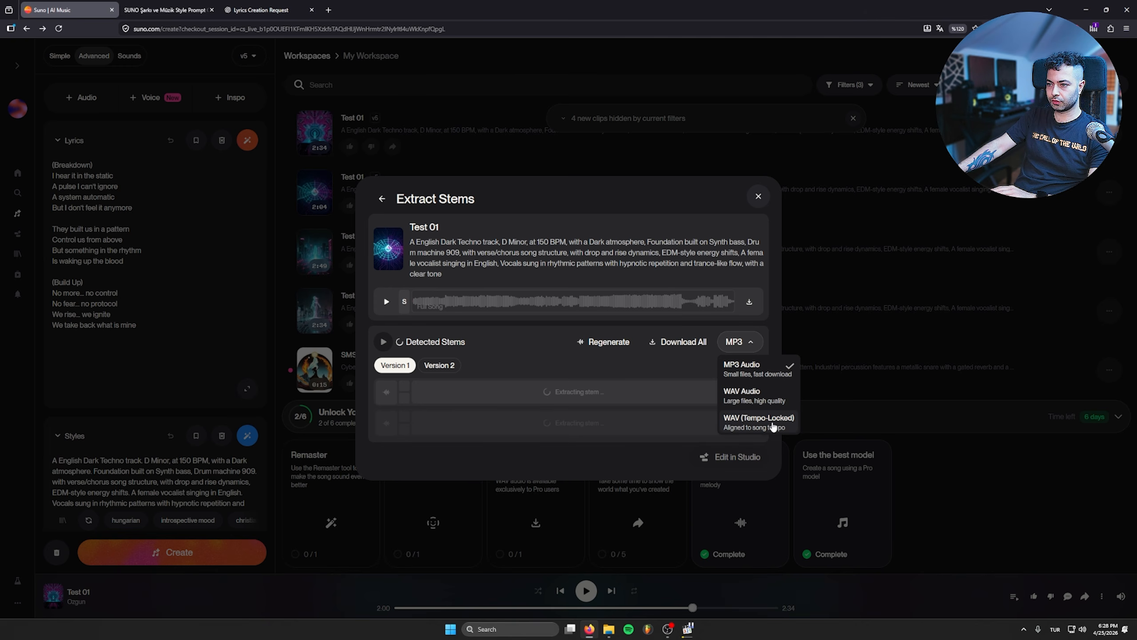
left_click(743, 424)
left_click(617, 341)
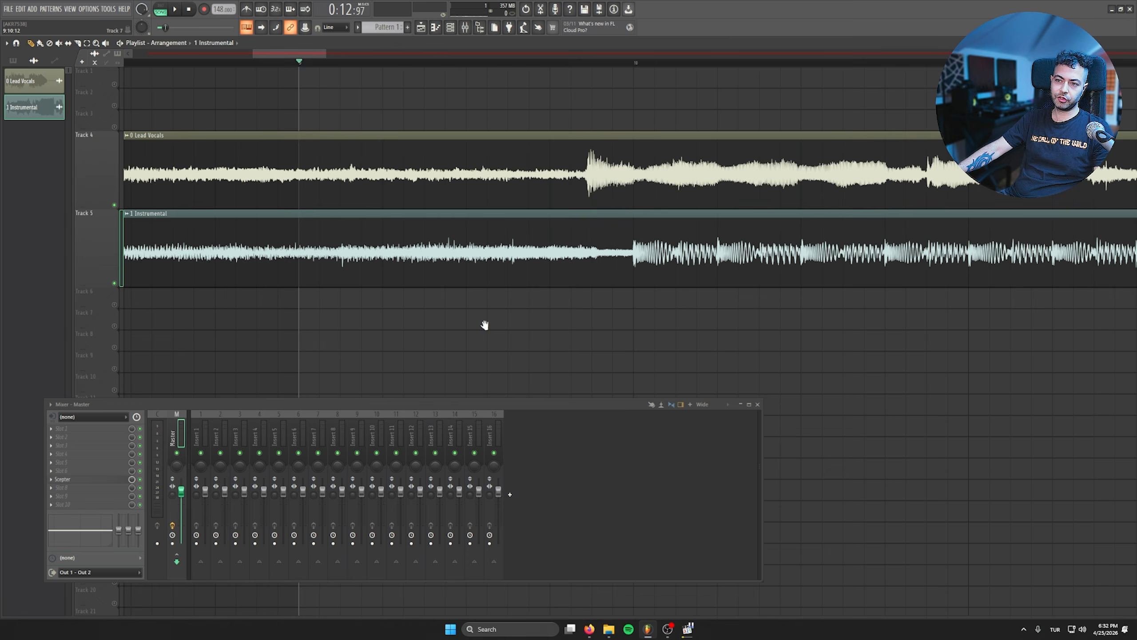
scroll(205, 70, "right", 2)
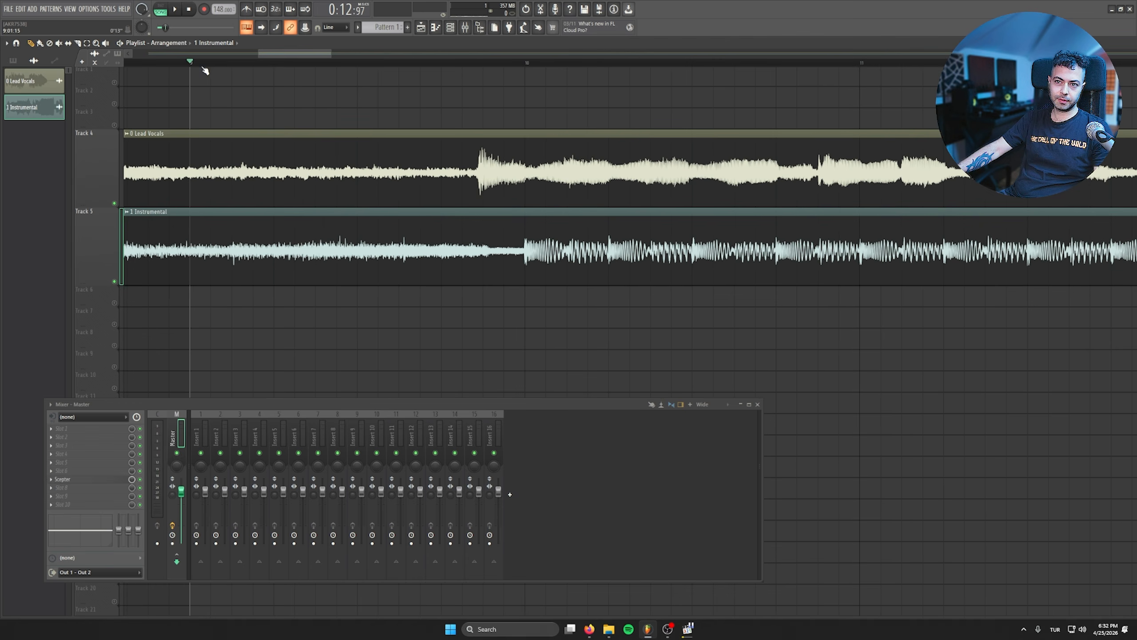
right_click(223, 9)
left_click(322, 22)
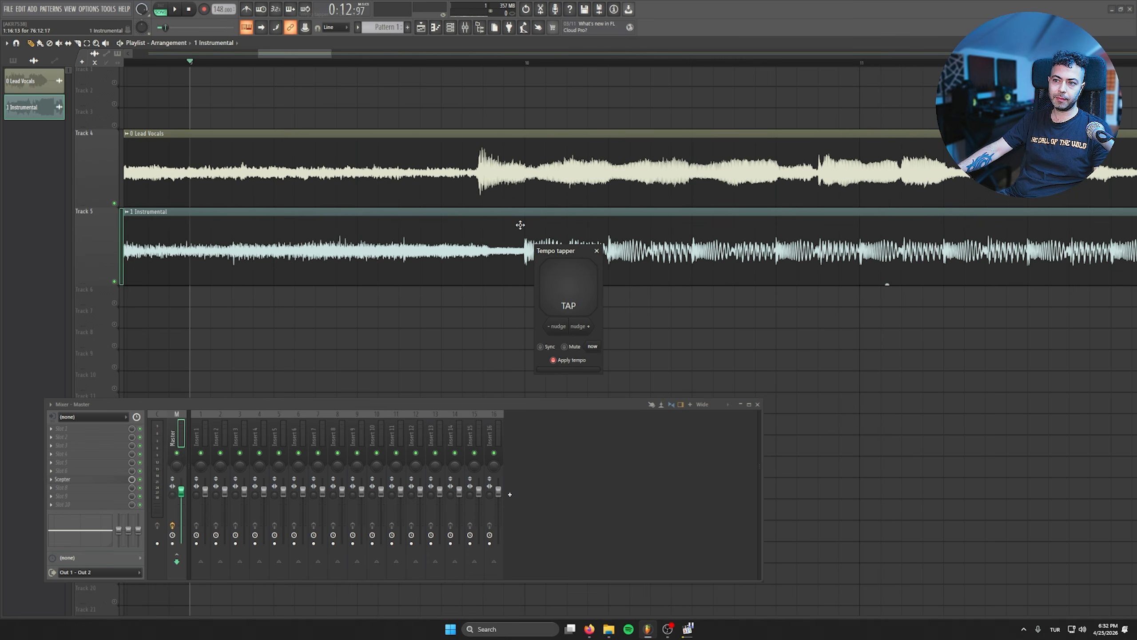
left_click(599, 252)
- Place the playhead at bar 10, where the instrumental's kick begins, and check the stems' alignment with the grid
scroll(617, 332, "up", 3)
key("ctrl+a")
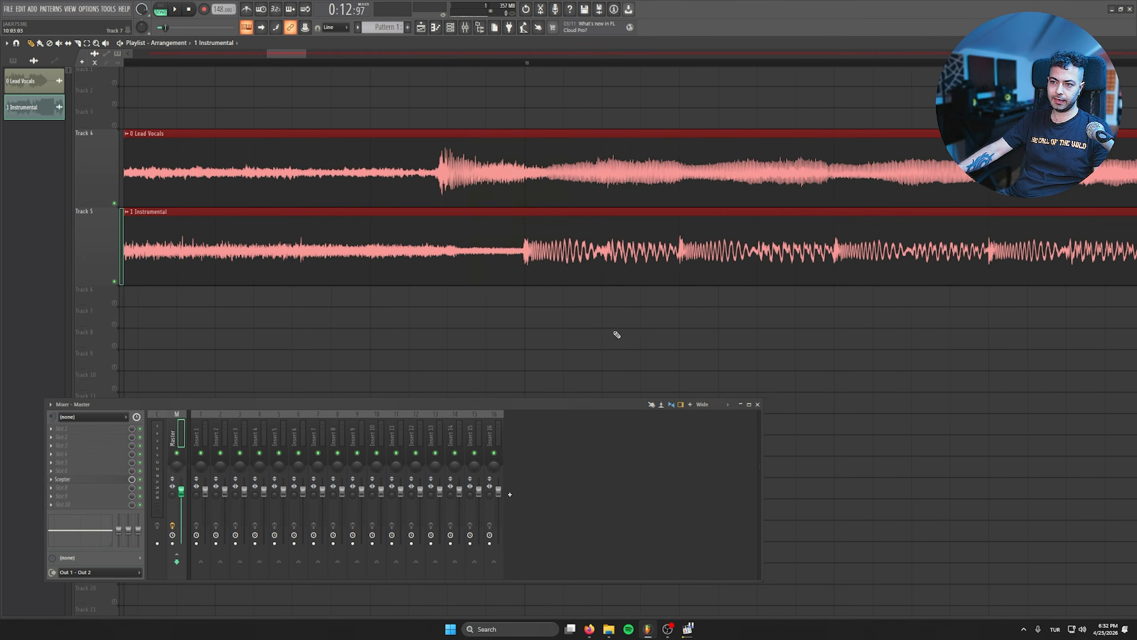
scroll(582, 318, "up", 3)
left_click(529, 63)
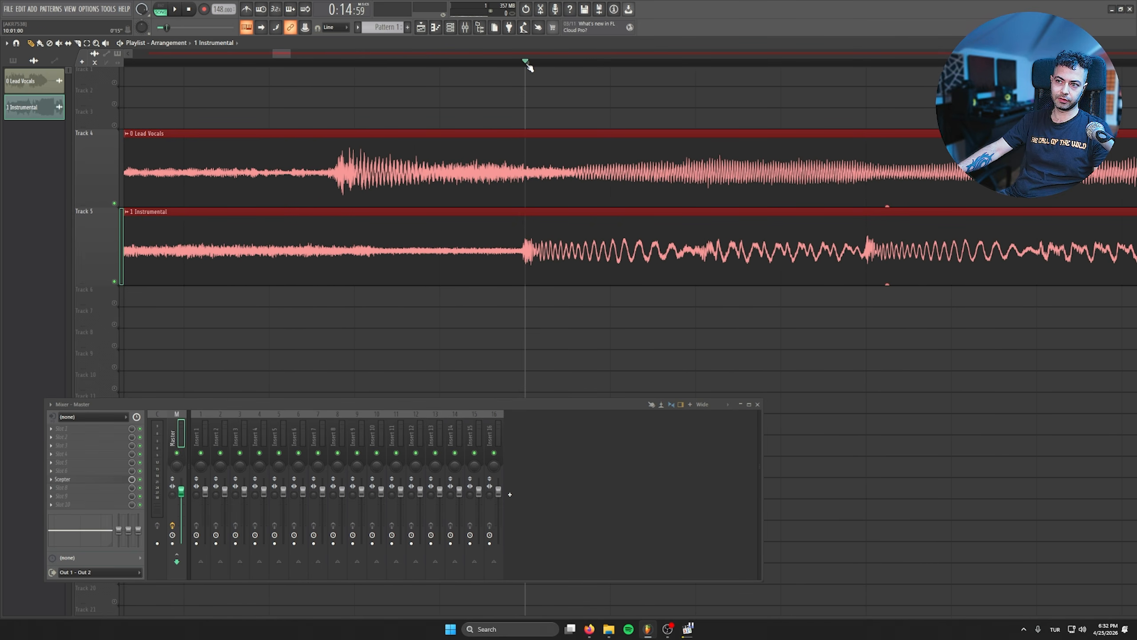
scroll(265, 273, "down", 3)
scroll(289, 278, "up", 2)
left_click_drag(298, 281, 311, 284)
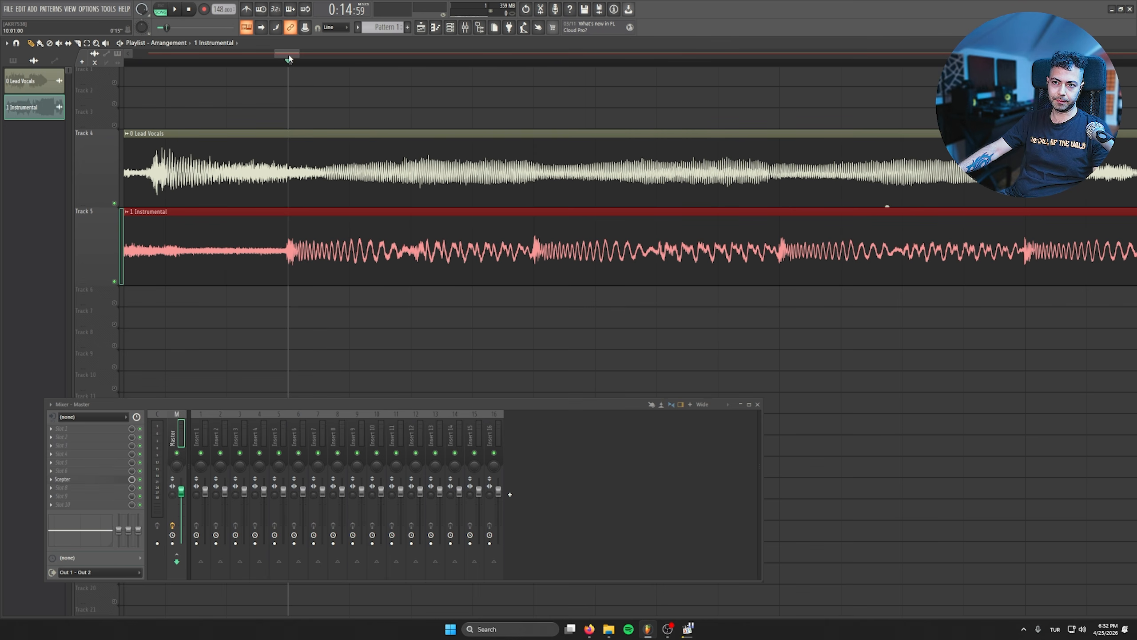
left_click_drag(300, 57, 521, 54)
left_click_drag(422, 46, 373, 53)
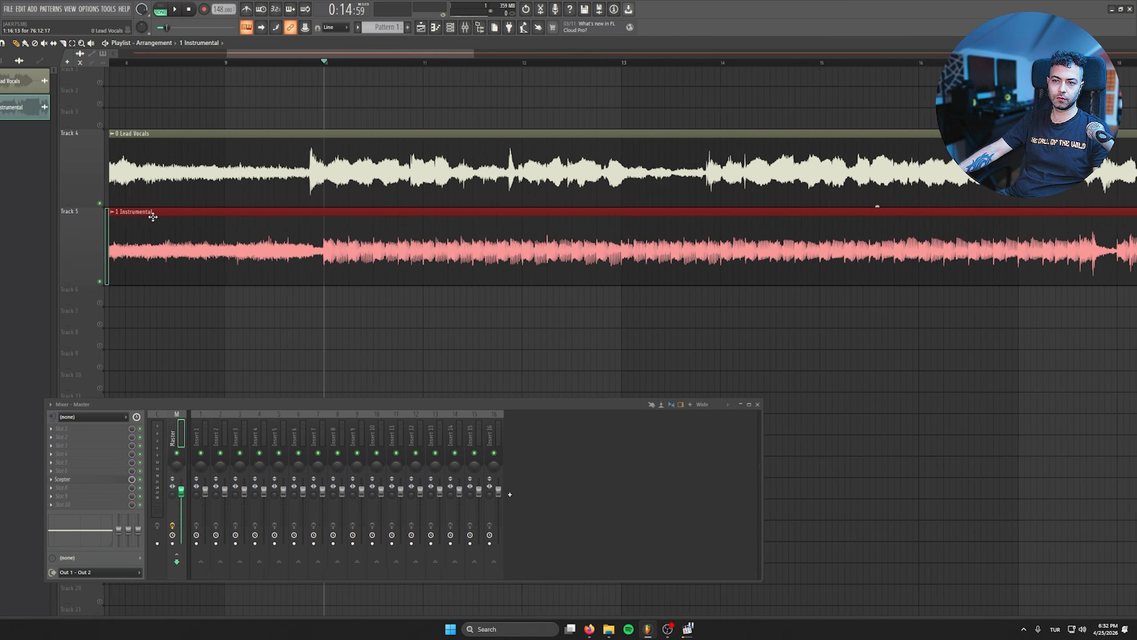
- Play the stems from bar 10 and examine the instrumental's spectrum in Scepter on the master channel
key("space")
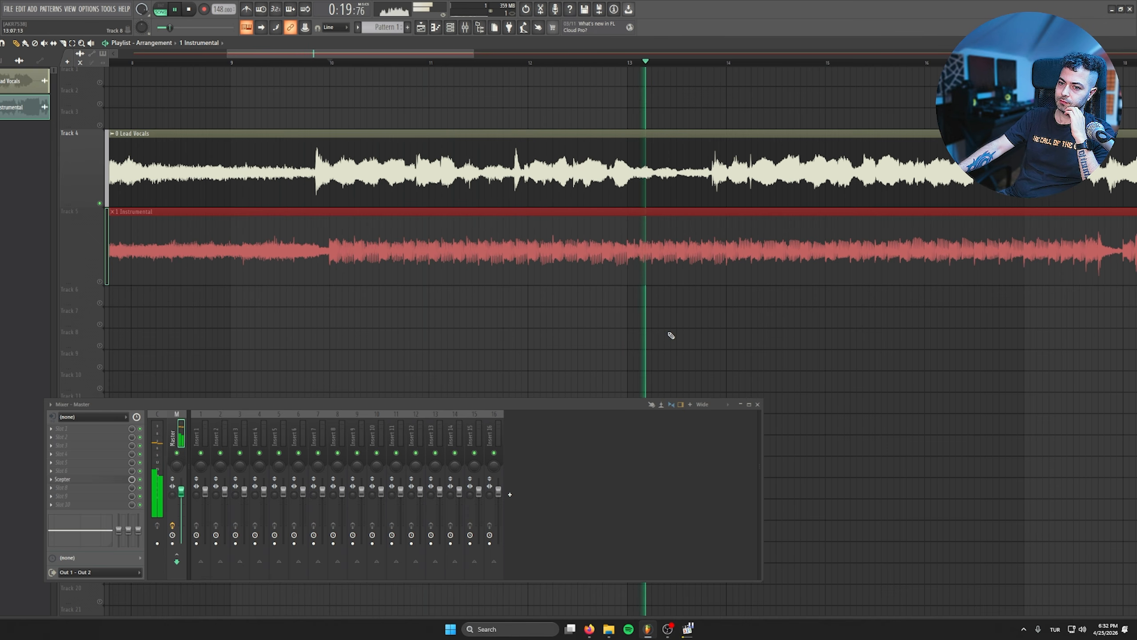
left_click_drag(776, 318, 428, 322)
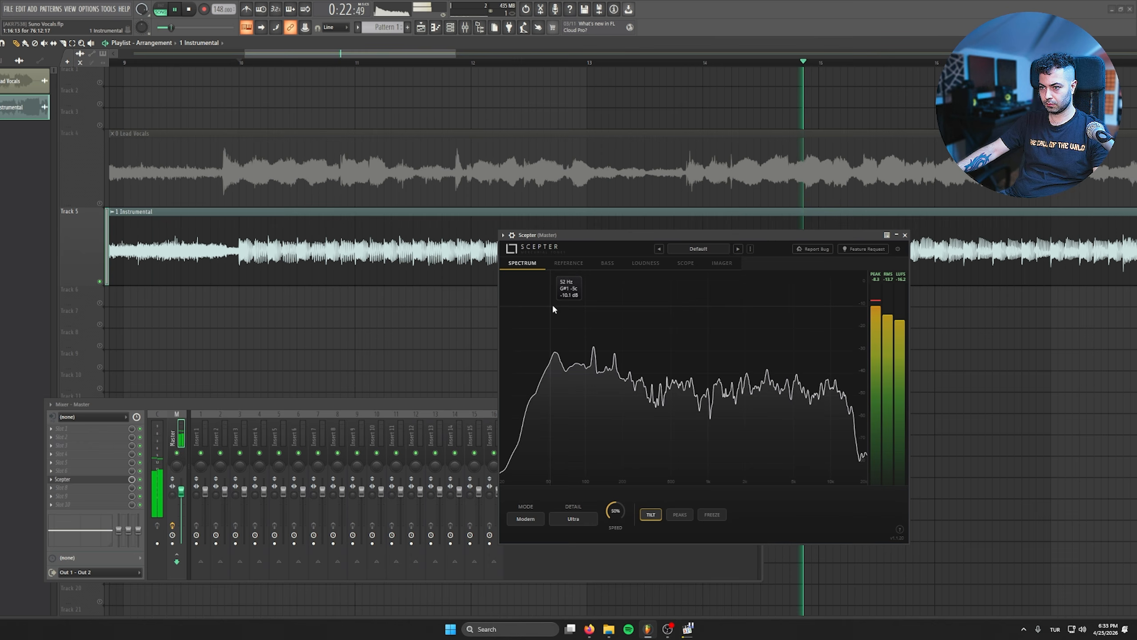
left_click_drag(552, 303, 549, 308)
left_click_drag(578, 234, 439, 372)
- Load FabFilter Pro-Q 3 into the master's first effect slot and add a high-cut filter that leaves only the low frequencies
left_click(62, 428)
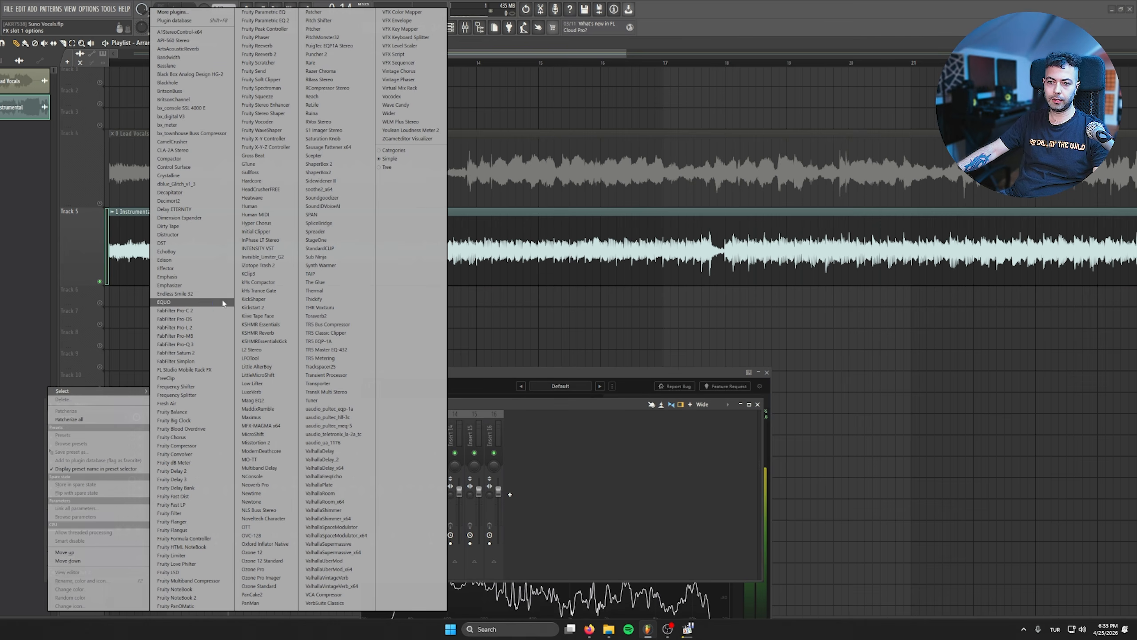
left_click(214, 344)
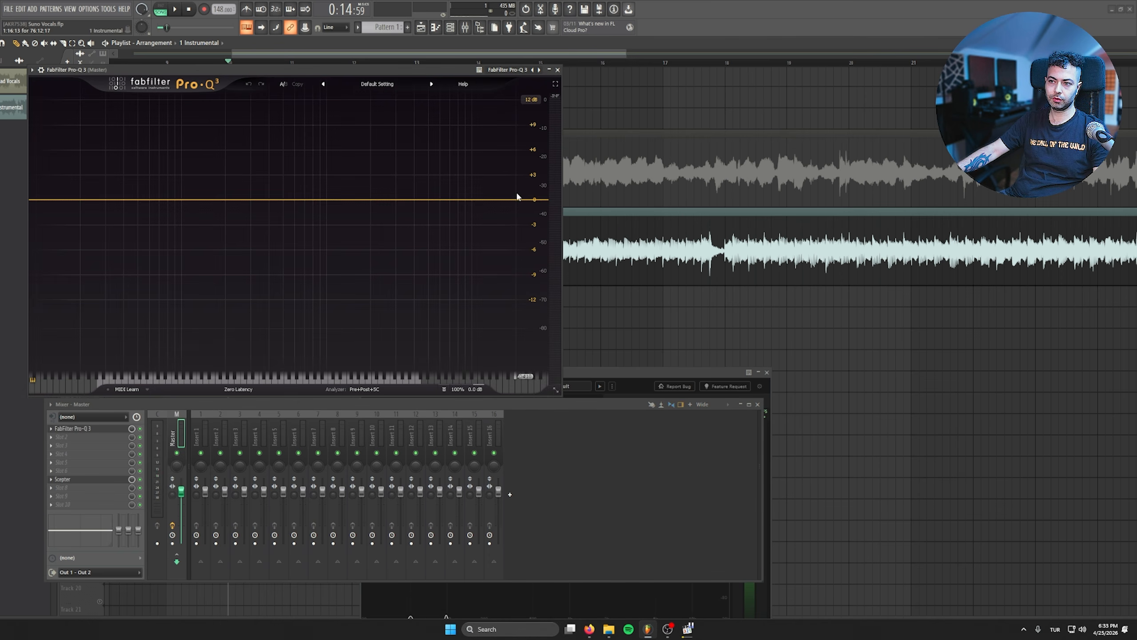
left_click_drag(518, 197, 209, 215)
- Play the filtered instrumental, examine its low-end peak notes in Scepter at a raised analyzer speed, and close both plugin windows
left_click_drag(606, 372, 604, 206)
key("space")
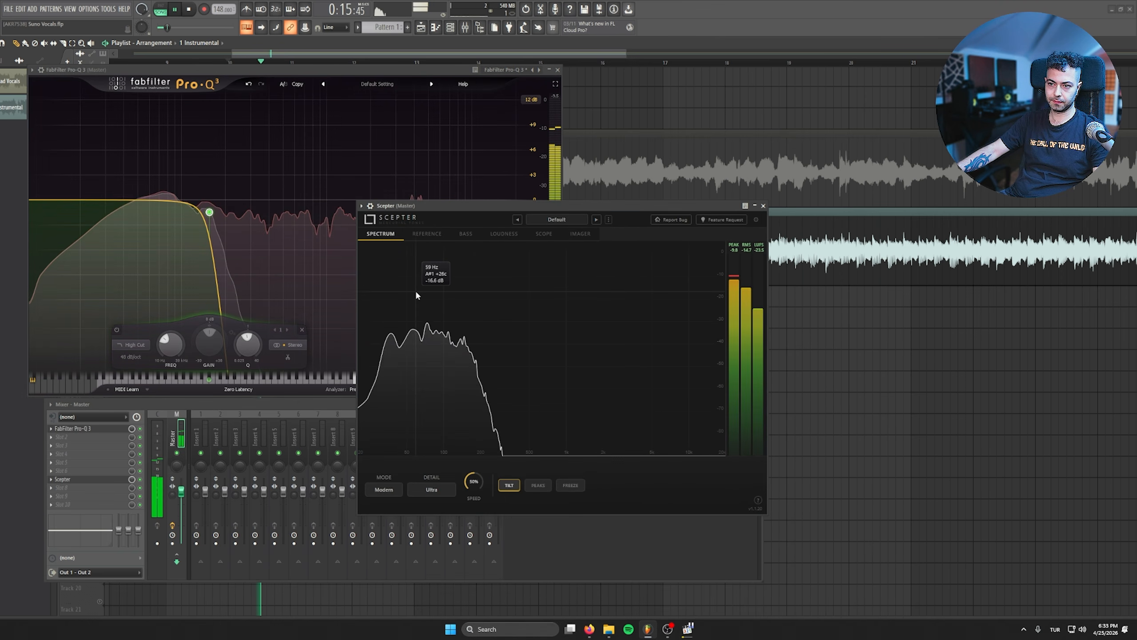
left_click(388, 491)
left_click(430, 475)
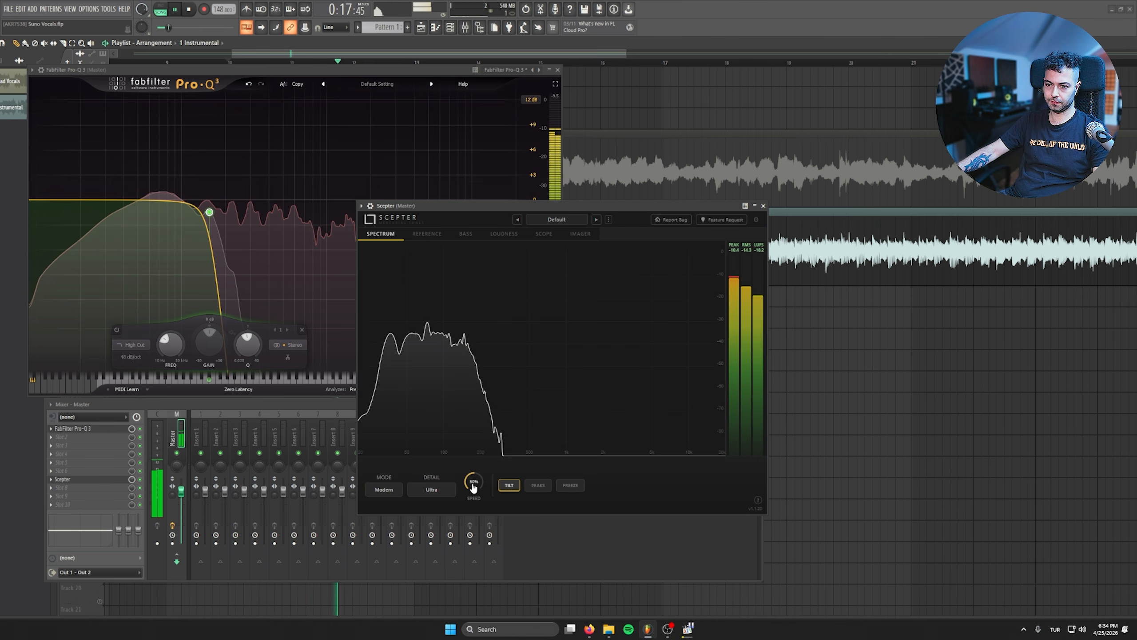
left_click_drag(472, 485, 464, 431)
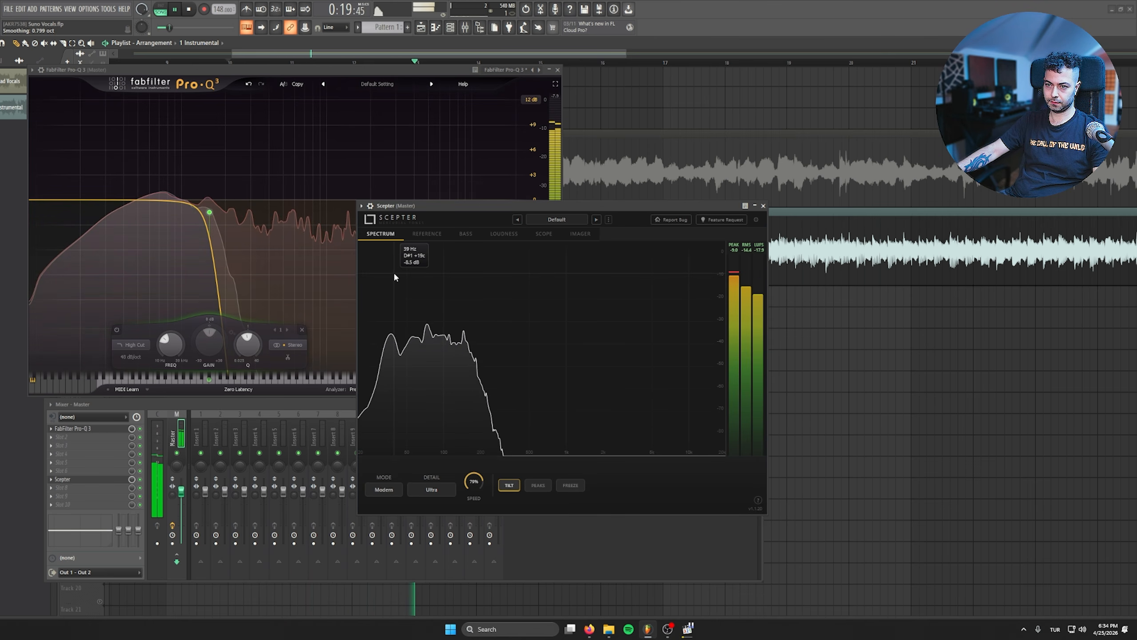
left_click_drag(394, 273, 407, 260)
key("space")
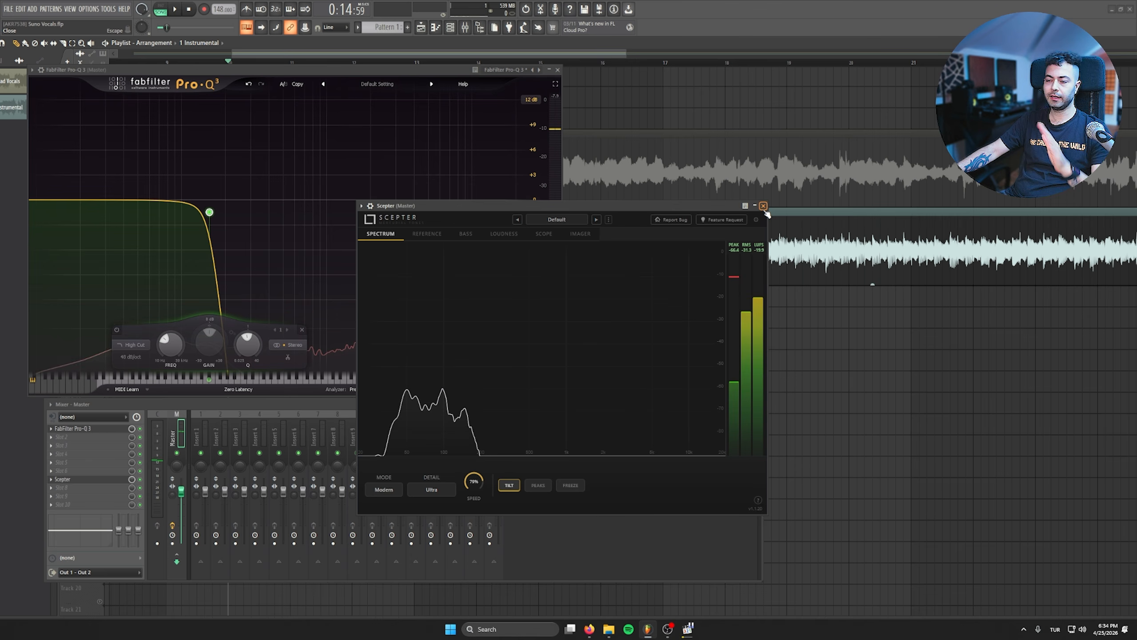
left_click(763, 206)
left_click(557, 70)
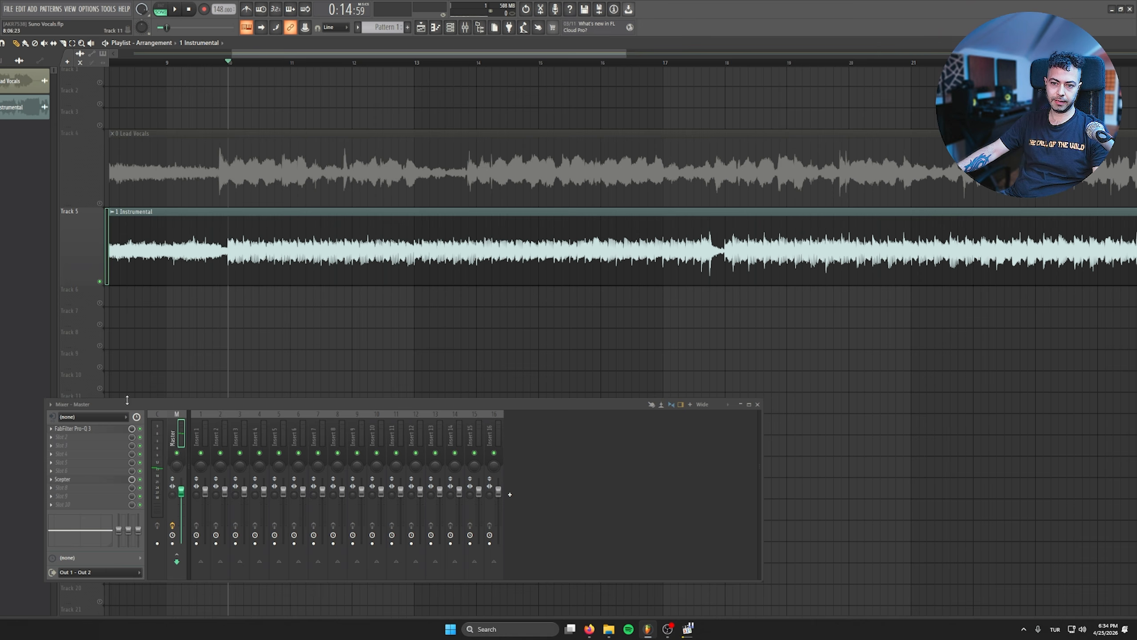
- Add a new pattern with its default name, place its clip on Track 6 at bar 10, and unmute the track
left_click(407, 27)
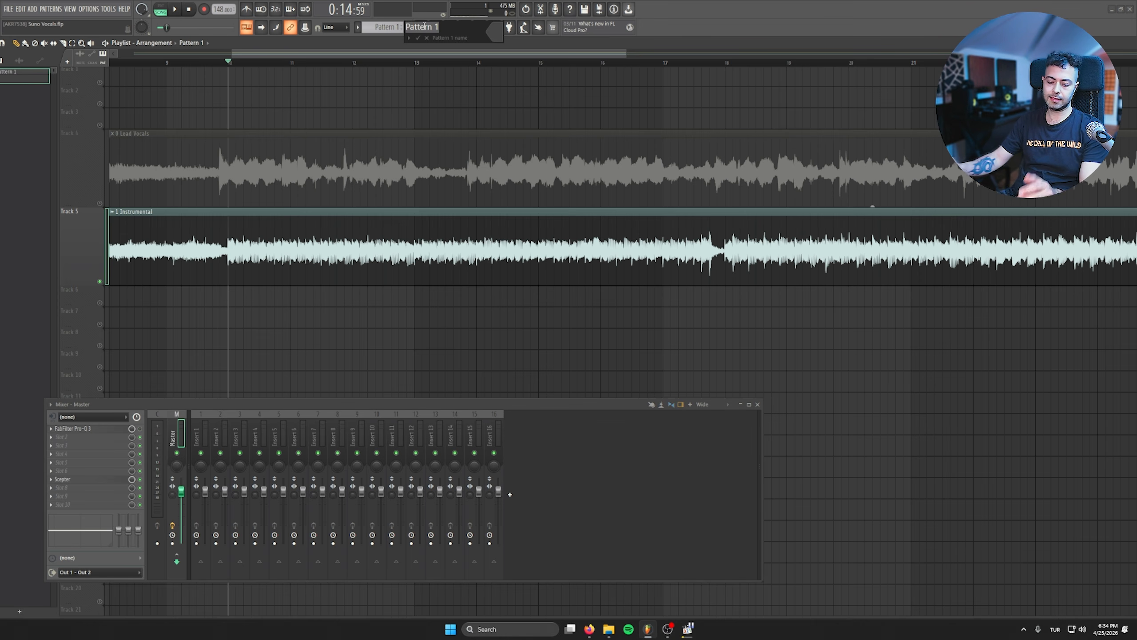
key("Return")
left_click(229, 298)
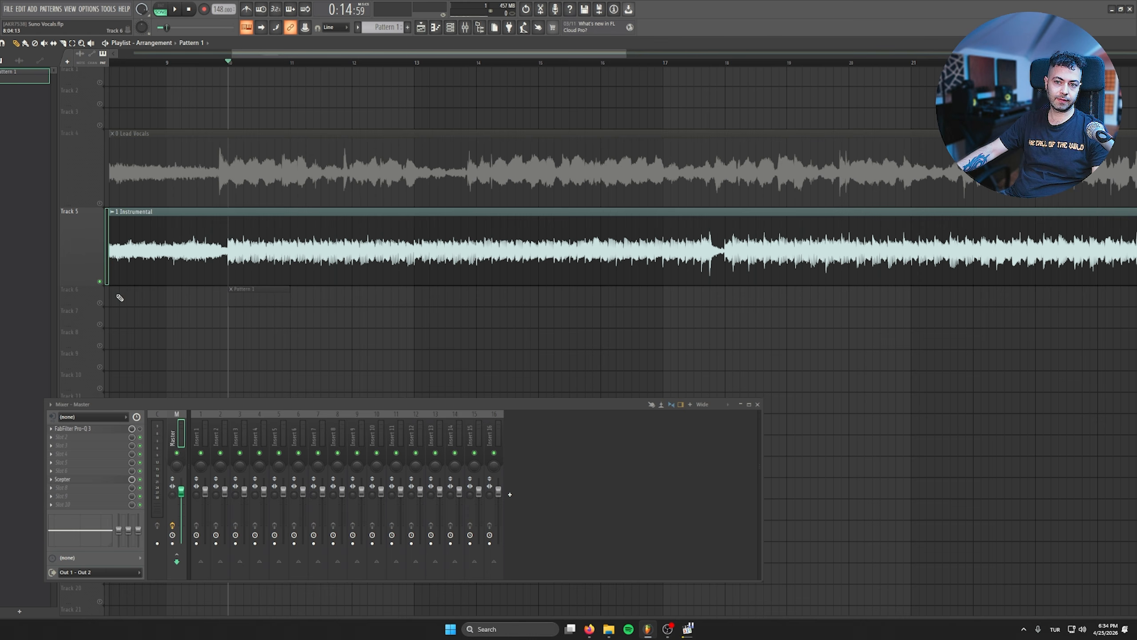
left_click(100, 303)
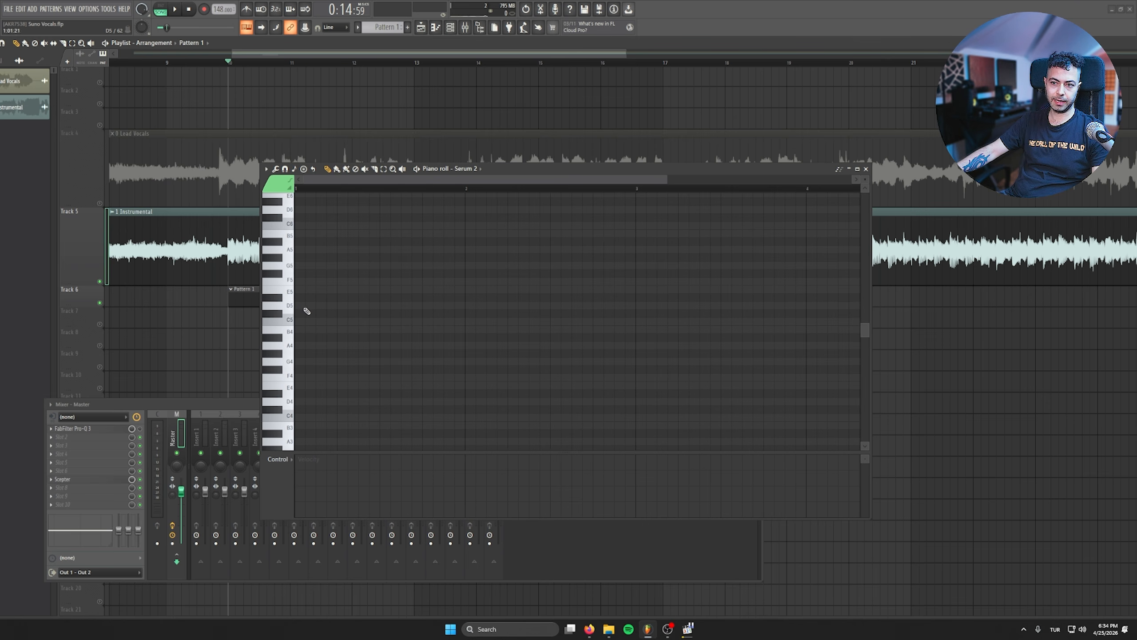
- Draw a two-bar D5 note for Serum 2 in the piano roll and lower it one octave to D4
left_click(307, 310)
left_click_drag(316, 306, 632, 316)
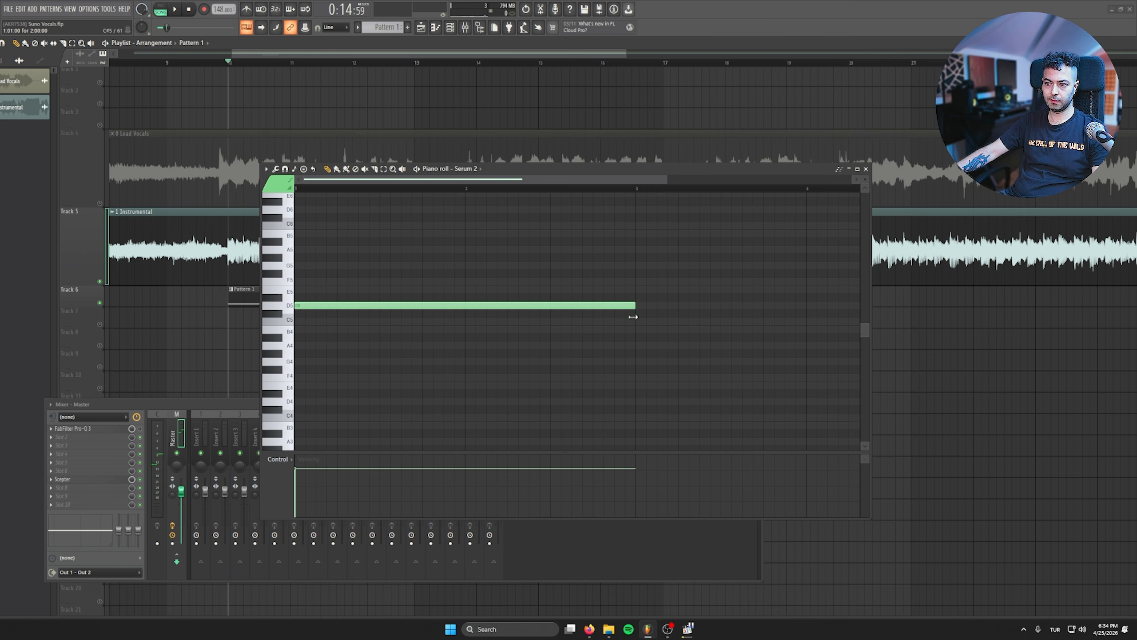
left_click(480, 363)
key("ctrl+Down")
- Audition the D4 note with the instrumental, then mute the instrumental track and unmute the lead vocals track
key("space")
right_click(546, 441)
scroll(537, 430, "down", 4)
key("space")
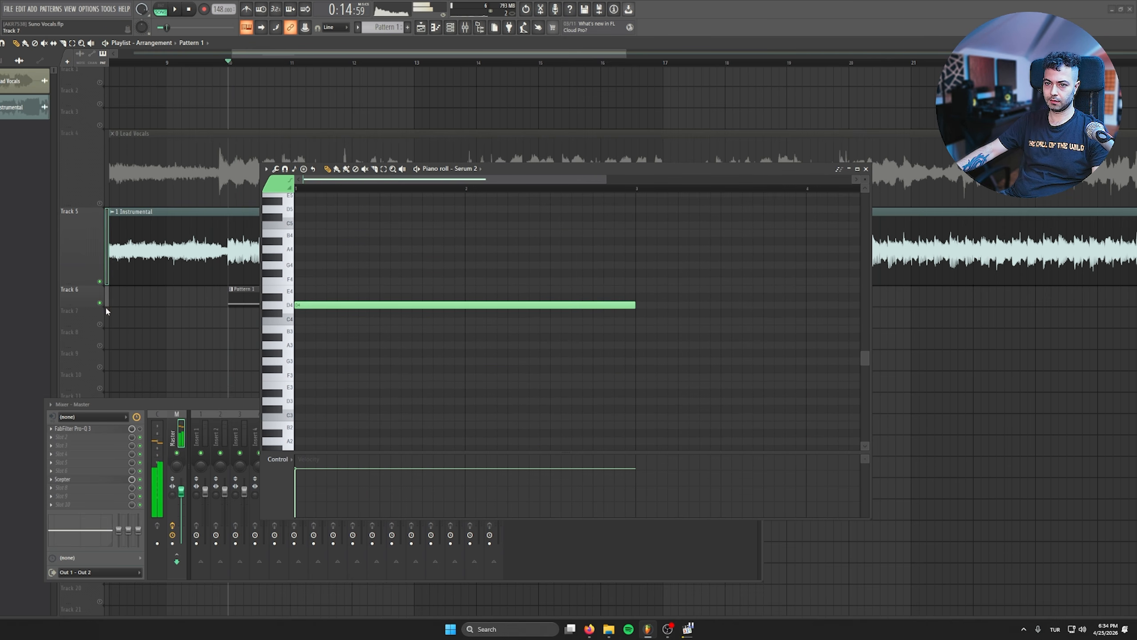
left_click(99, 281)
left_click(99, 203)
- Play the D4 note against the lead vocals and move the piano roll window clear of the playlist tracks
key("space")
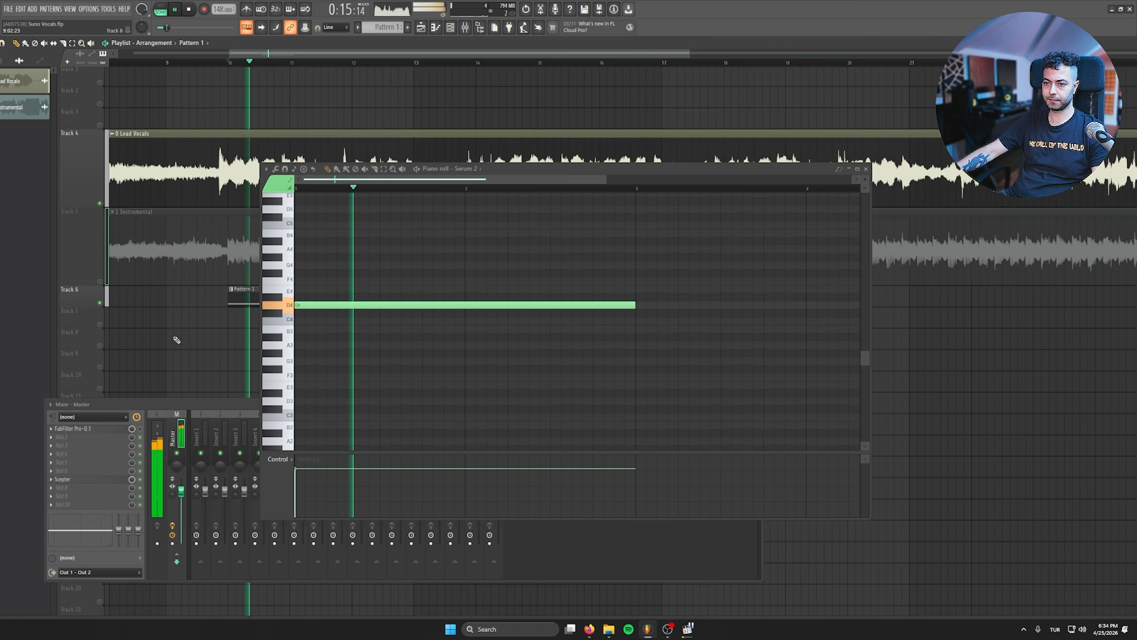
scroll(177, 340, "down", 3)
left_click_drag(529, 170, 444, 299)
scroll(472, 211, "down", 3)
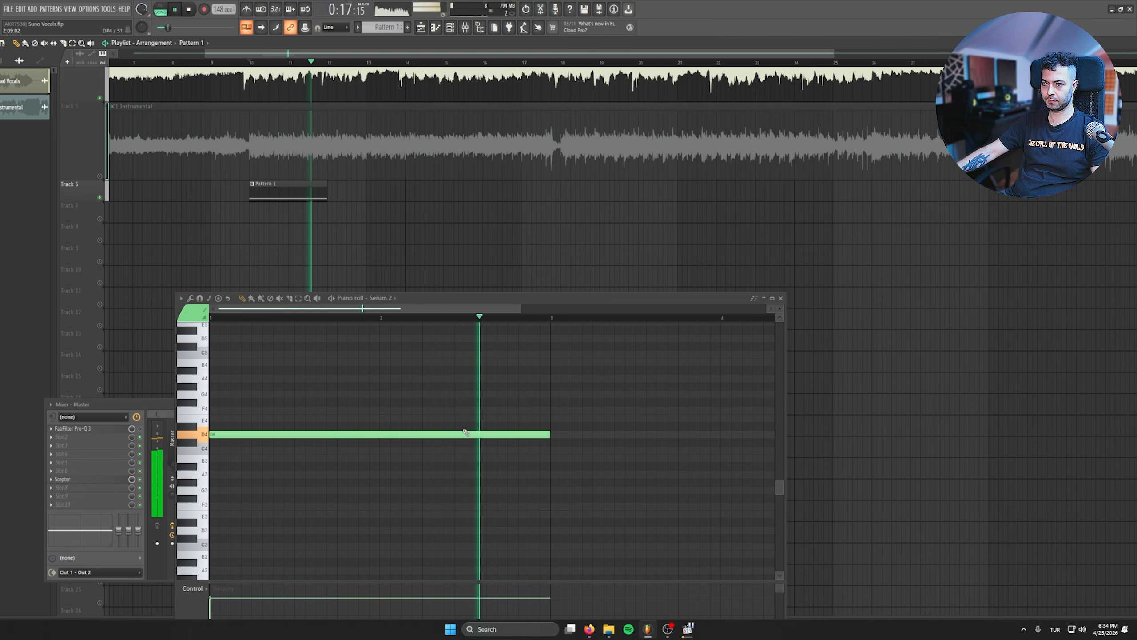
scroll(463, 433, "down", 3)
key("space")
- Extend the D4 note to four bars, add a second four-bar note after it, and raise that note to A#4 during playback
left_click_drag(398, 433, 566, 433)
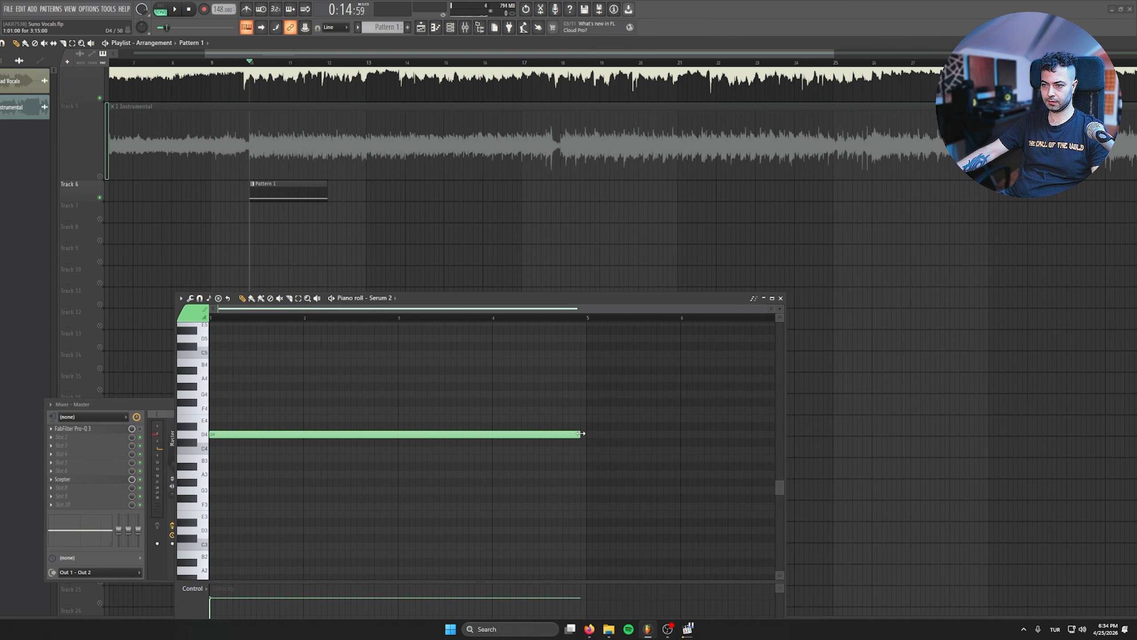
scroll(501, 450, "down", 2)
key("space")
left_click(496, 458)
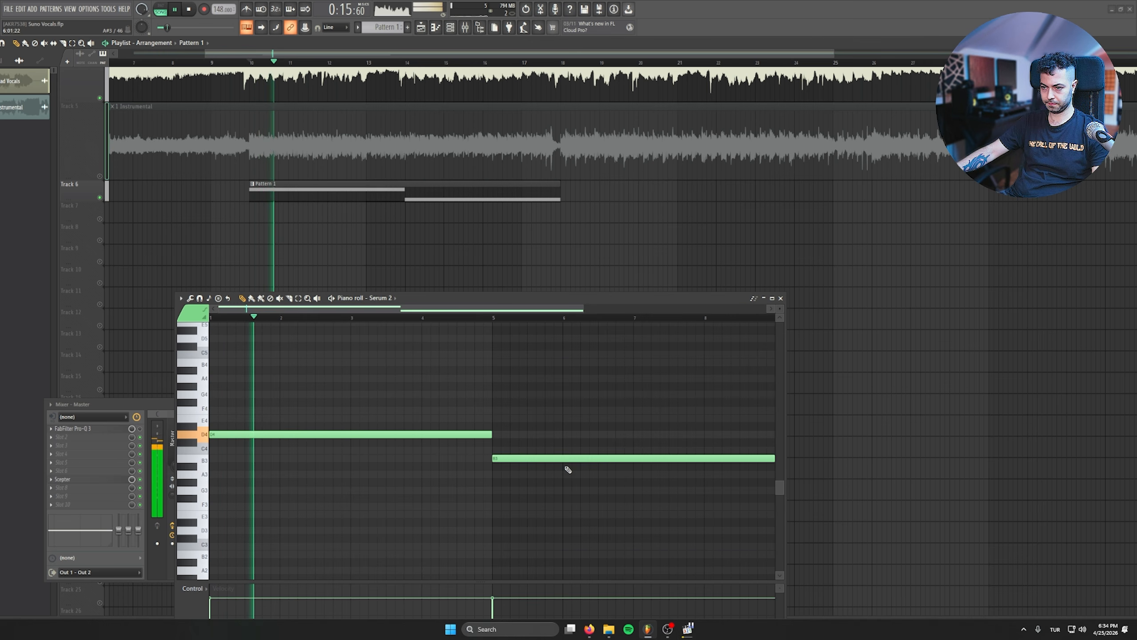
left_click_drag(531, 469, 526, 364)
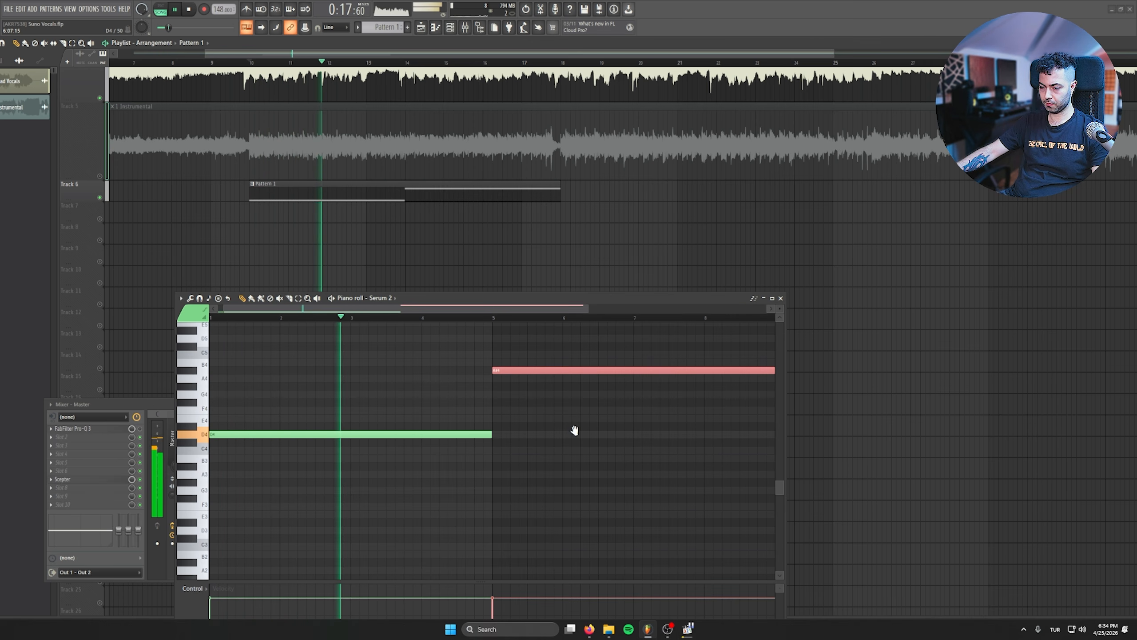
- Shorten the A#4 note to two bars, add a two-bar G4 note after it, and discard a trial C4 note
scroll(591, 398, "right", 3)
left_click_drag(607, 368, 461, 365)
left_click(463, 386)
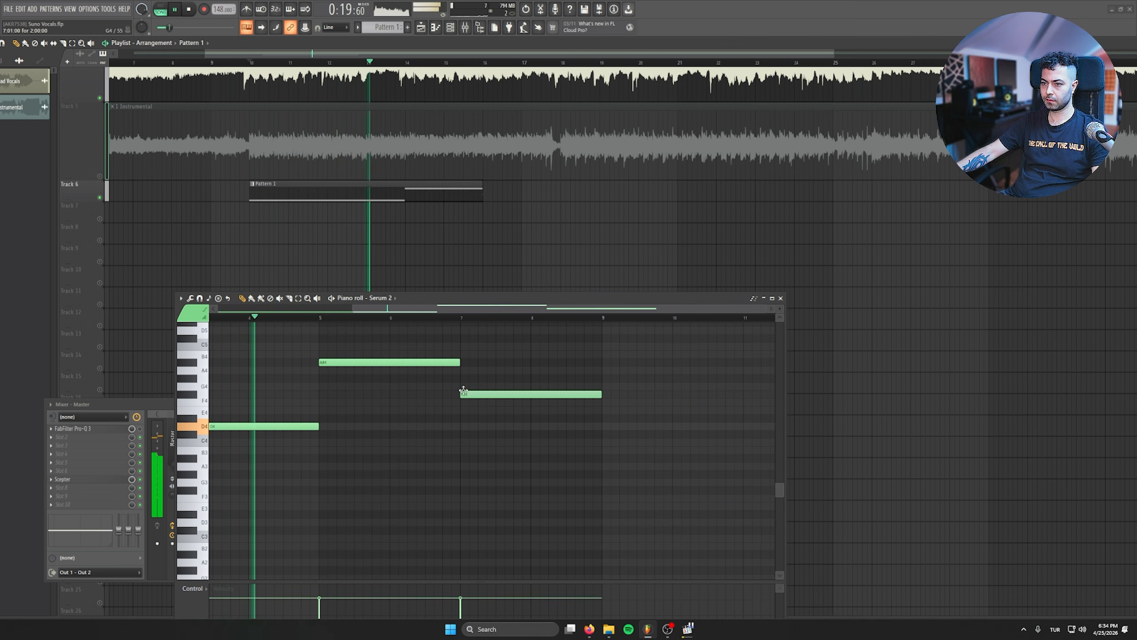
left_click(542, 442)
right_click(553, 442)
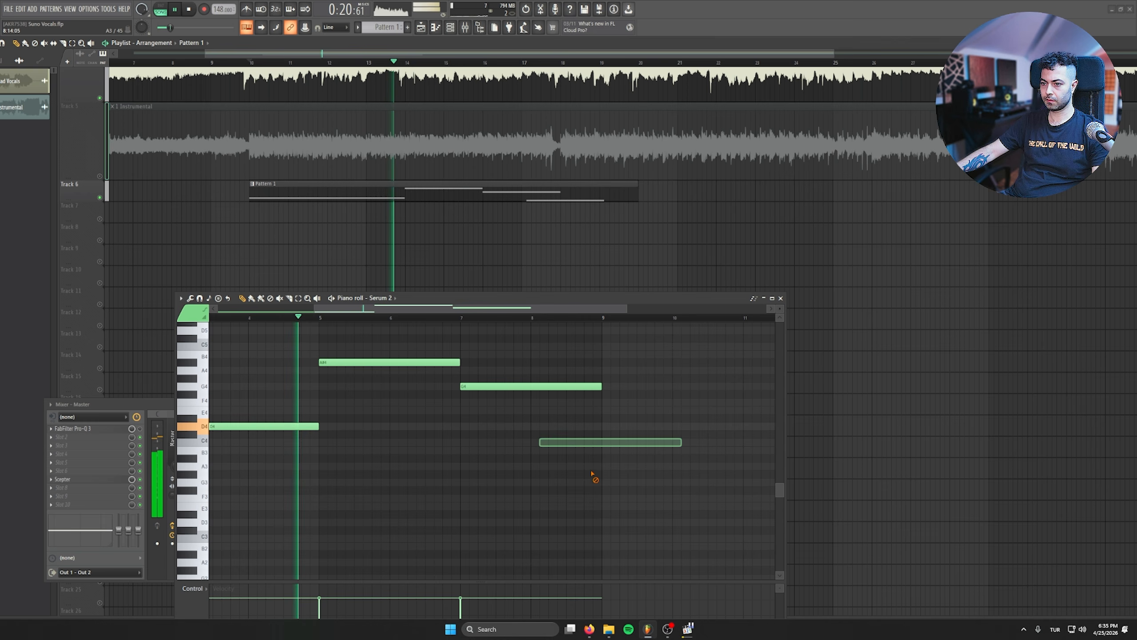
- Place a second Pattern 1 clip at bar 18, directly after the first, and close the piano roll
left_click(573, 184)
left_click_drag(616, 186, 605, 186)
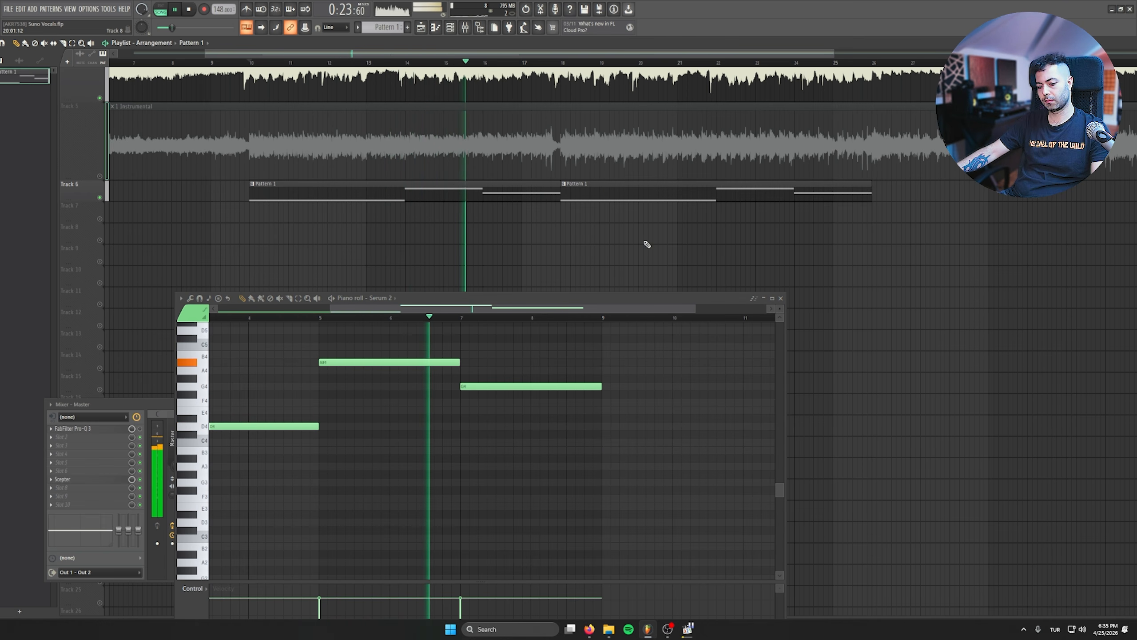
left_click(780, 298)
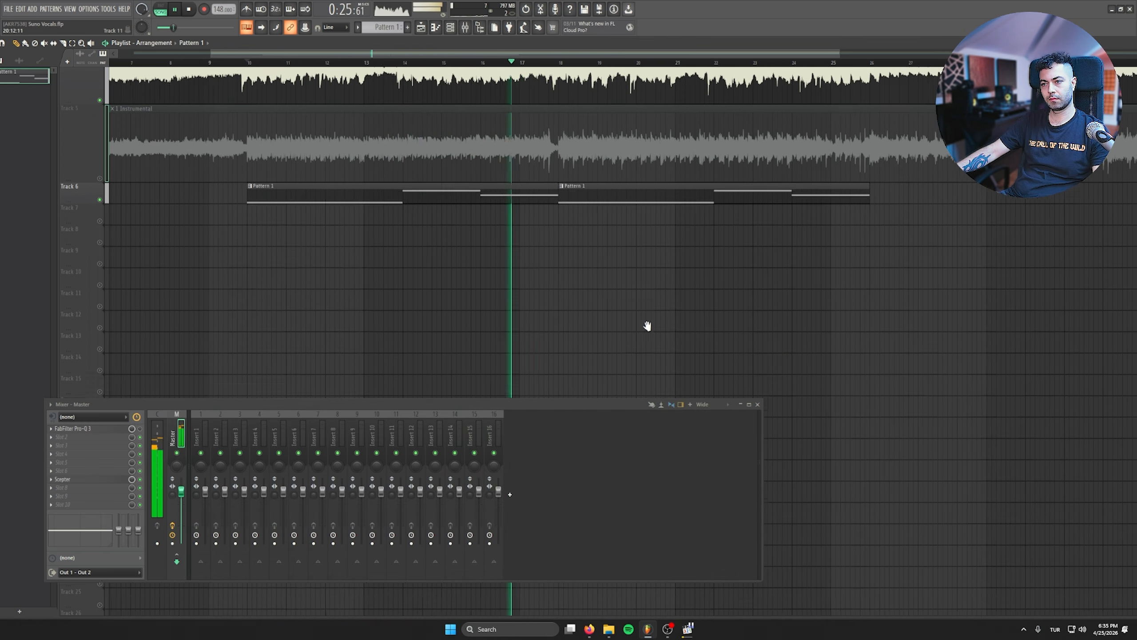
- Close the mixer, stop the playback and save the project
scroll(798, 378, "up", 3)
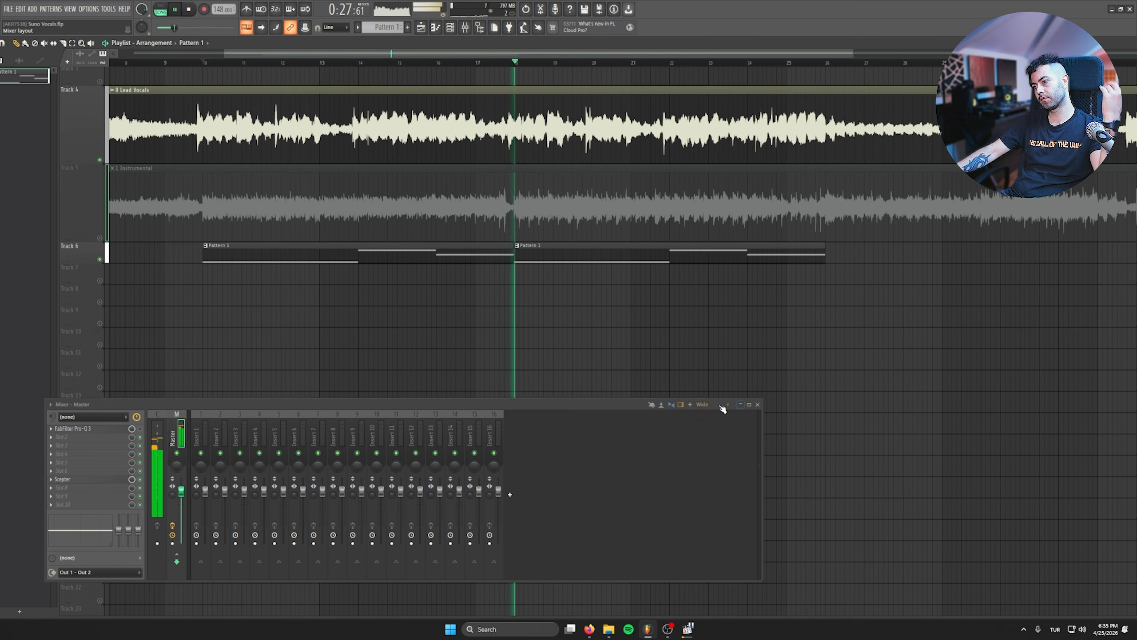
left_click(757, 404)
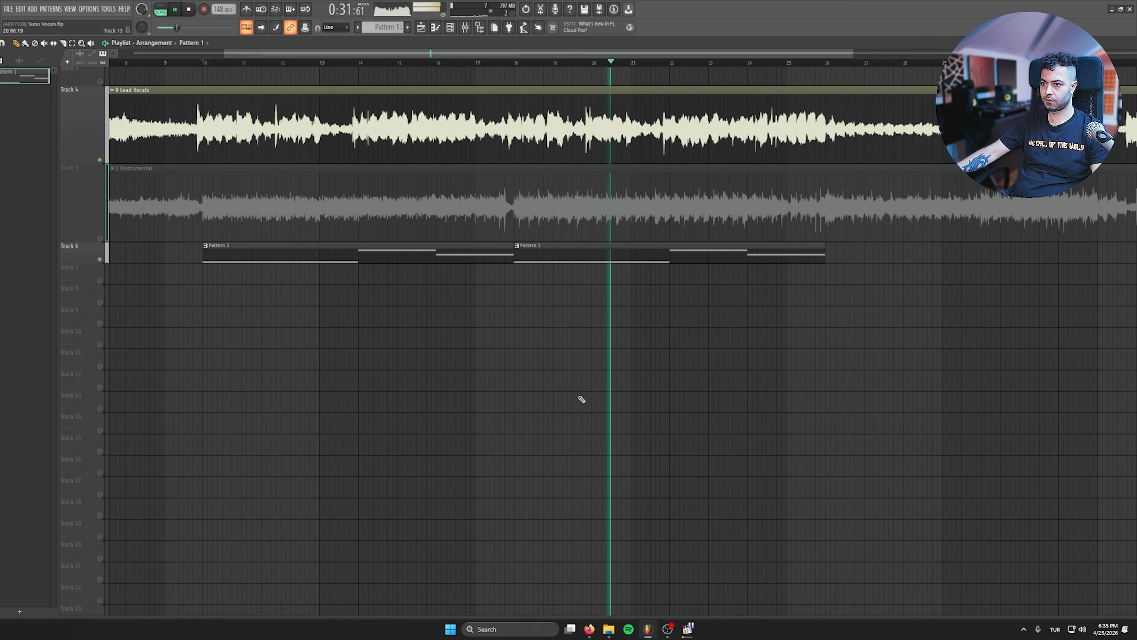
key("space")
key("ctrl+s")
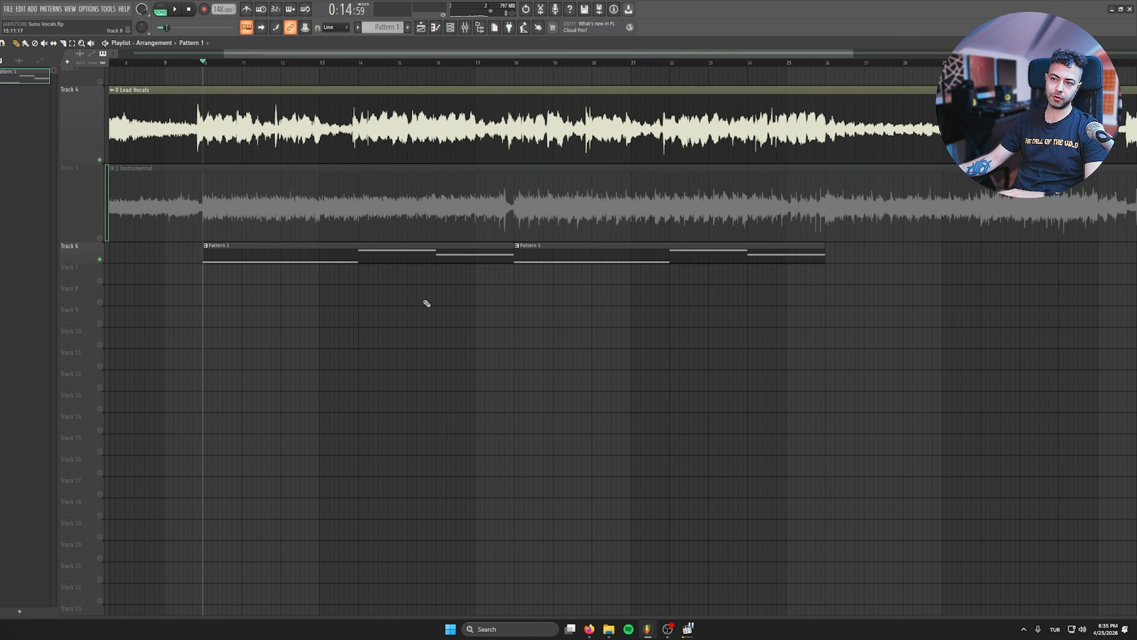
- Solo the lead vocals track and audition it from about bar 12
right_click(104, 160)
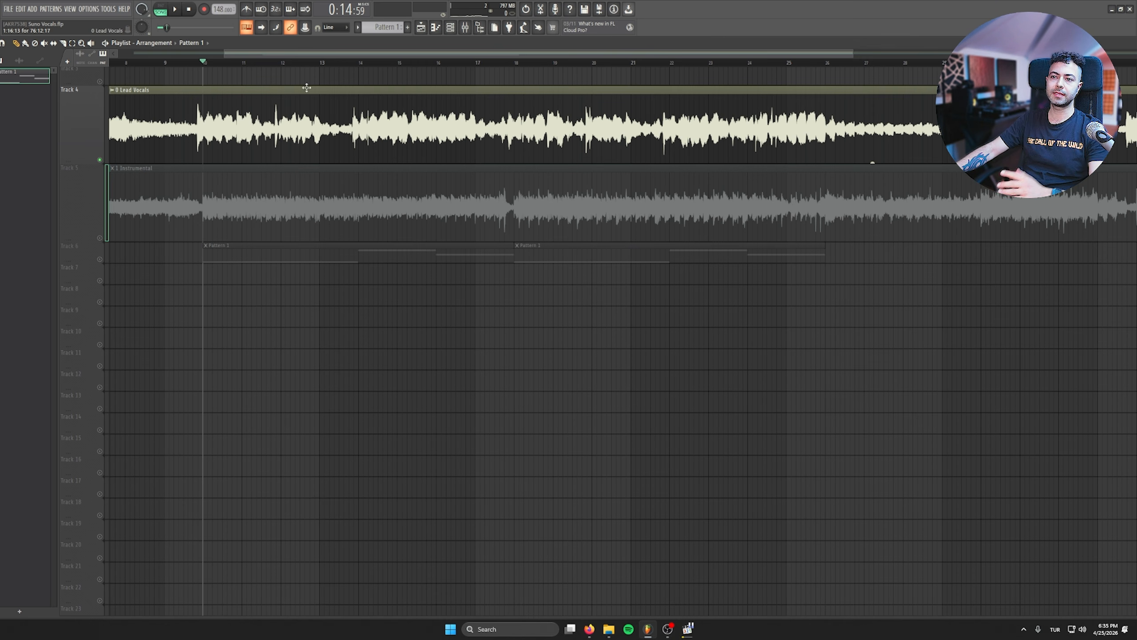
left_click(297, 62)
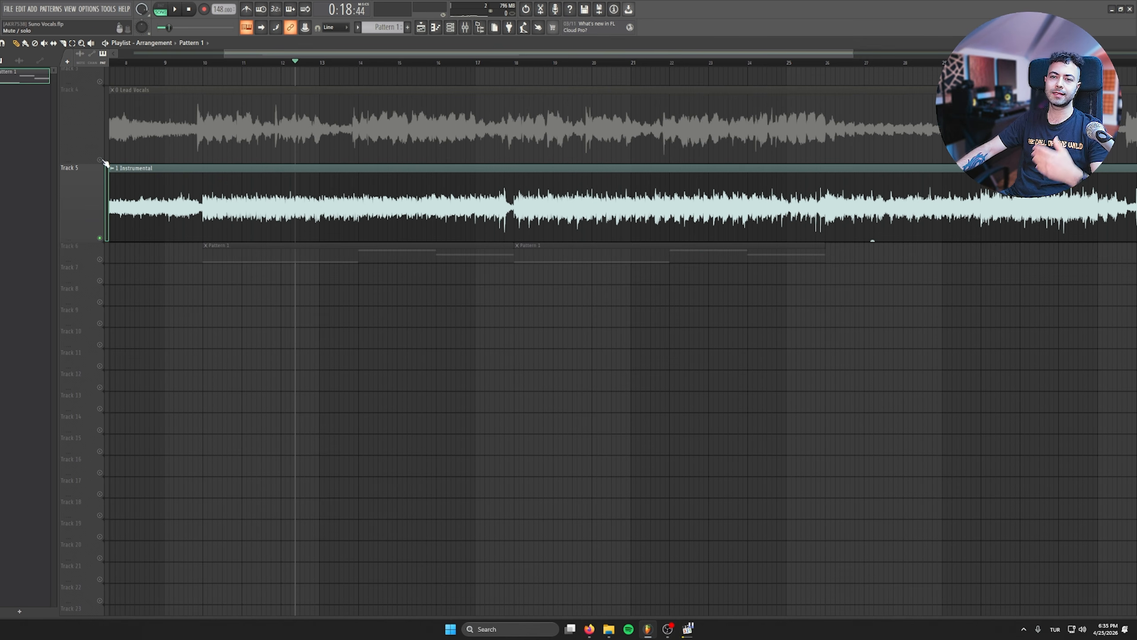
key("space")
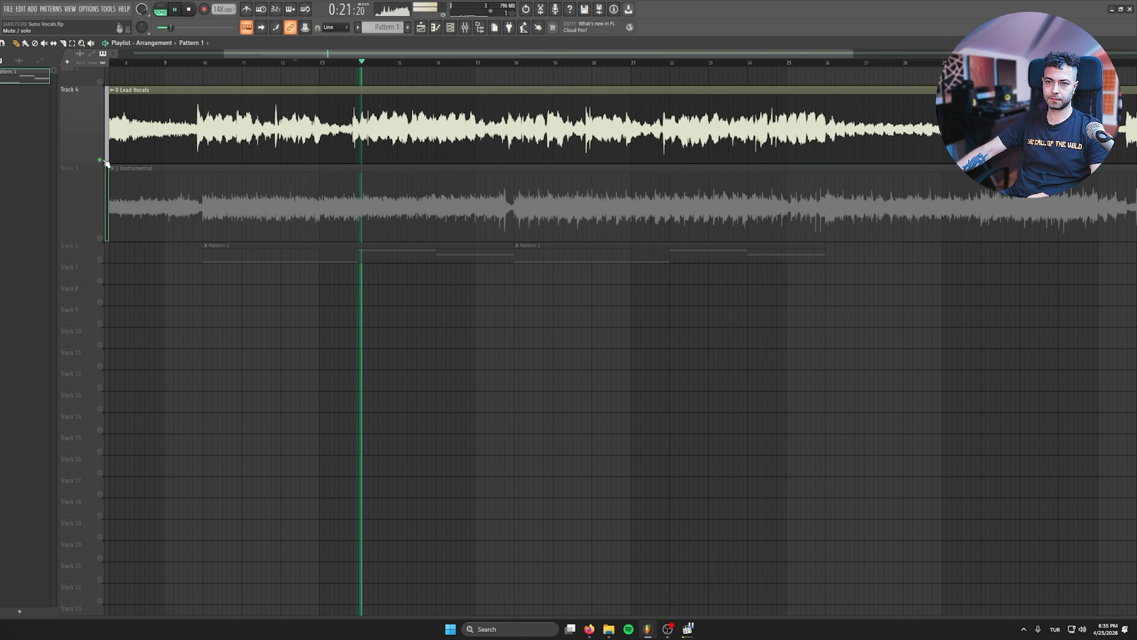
key("space")
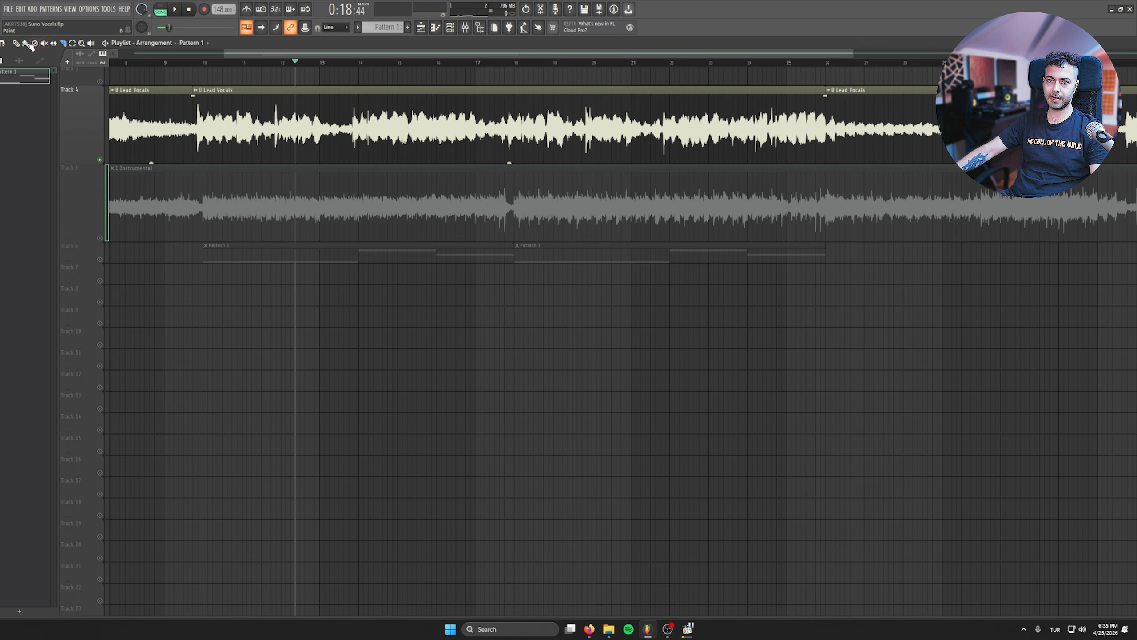
- Make the sliced lead vocals section starting just before bar 10 unique as a sample and load its audio into Audimee
left_click(200, 95)
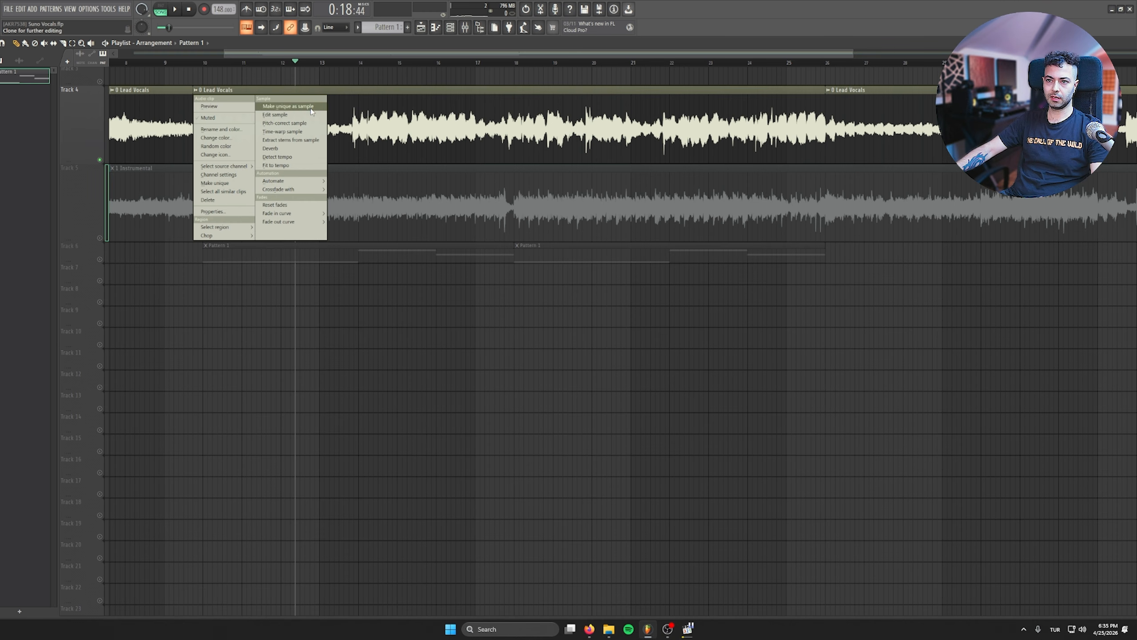
left_click(291, 110)
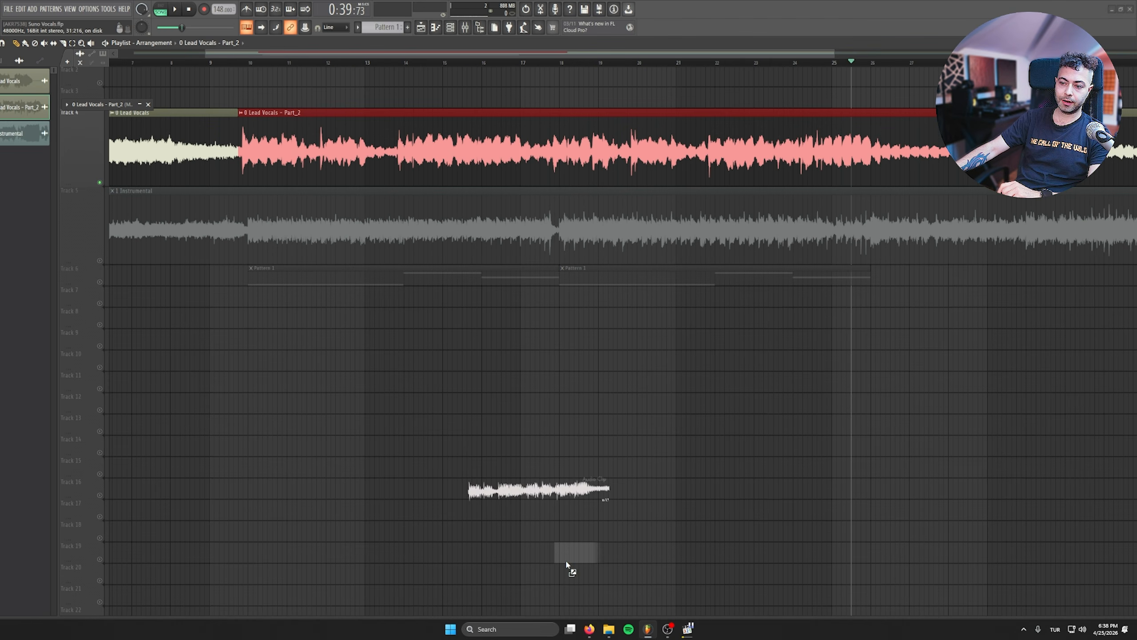
left_click_drag(569, 564, 707, 479)
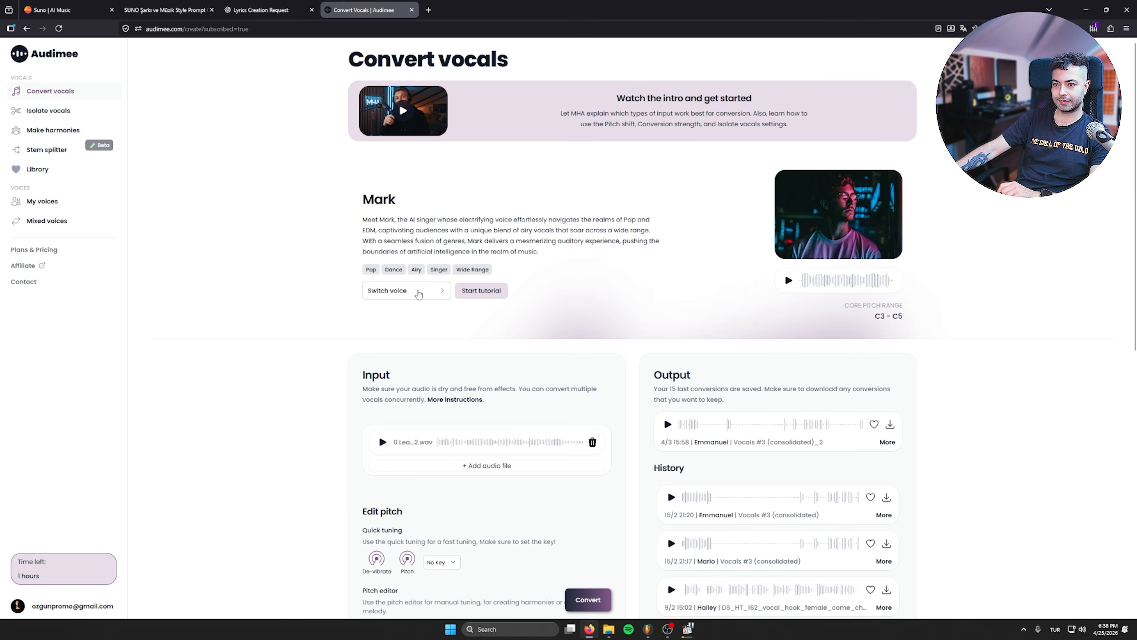
- Choose the female voice Yara and convert the vocal in D Min at 30% strength, removing background vocals, reverb, echo and noise
left_click(432, 289)
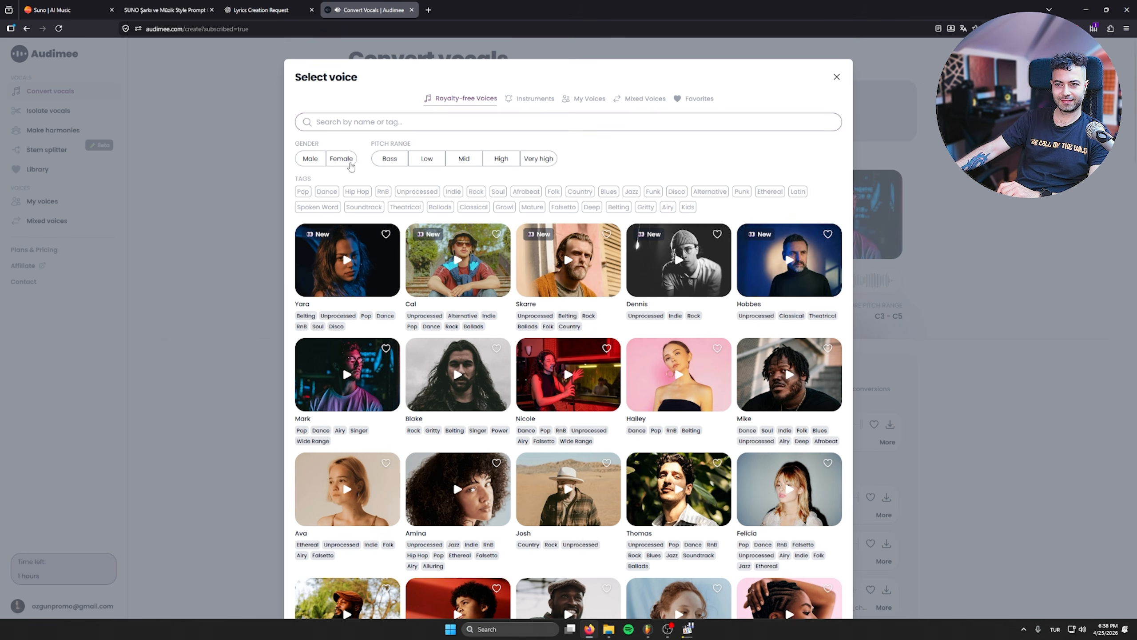
left_click(341, 158)
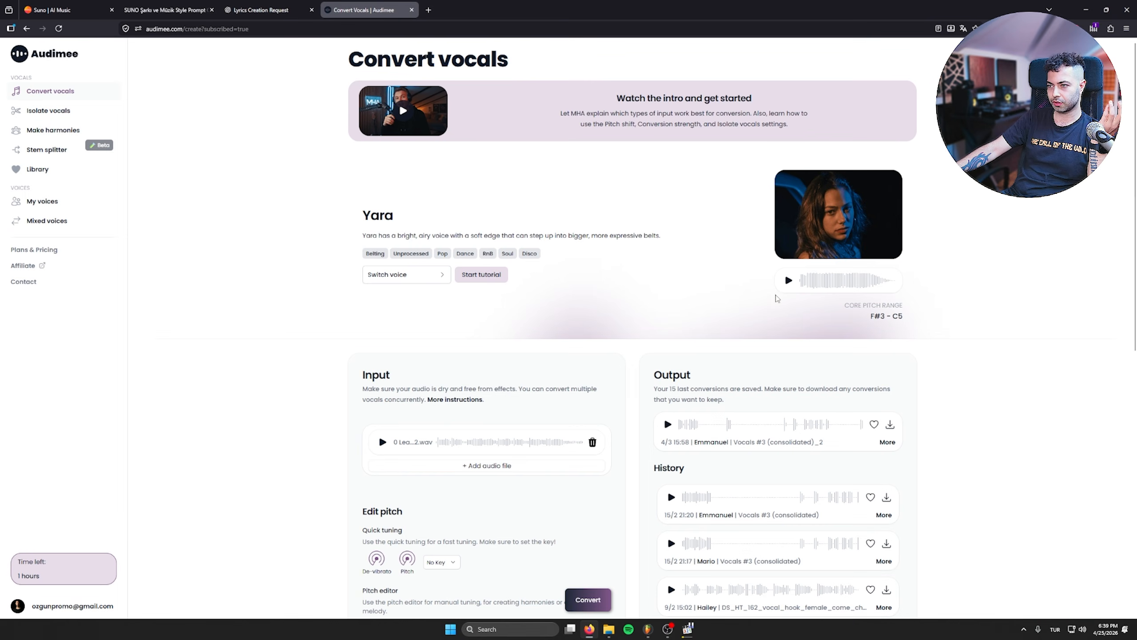
scroll(379, 434, "down", 8)
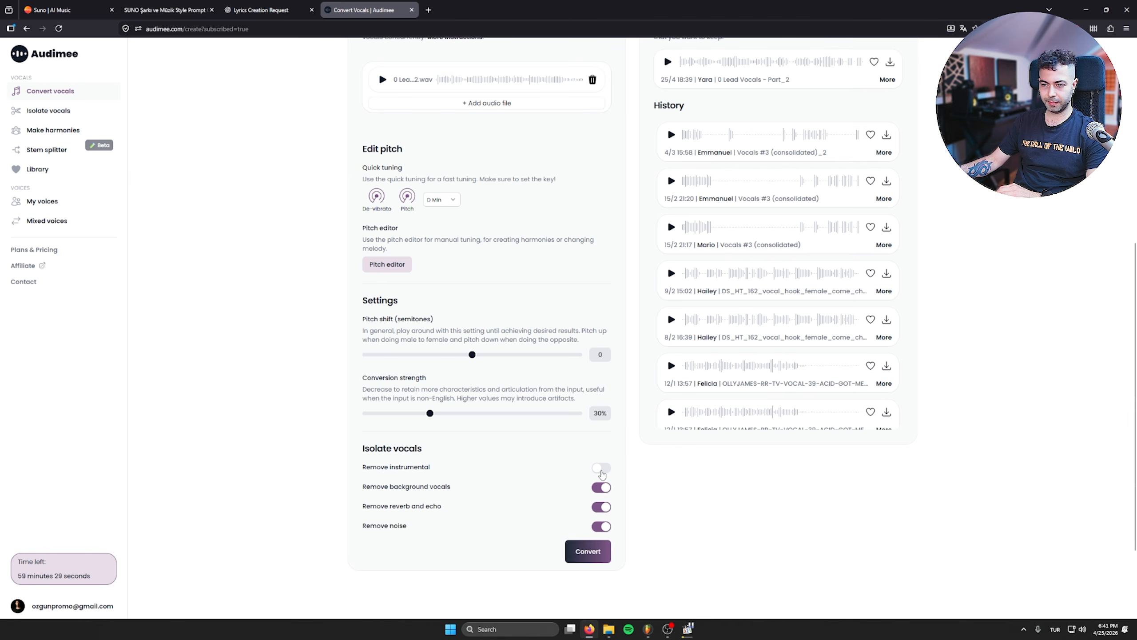
left_click(575, 552)
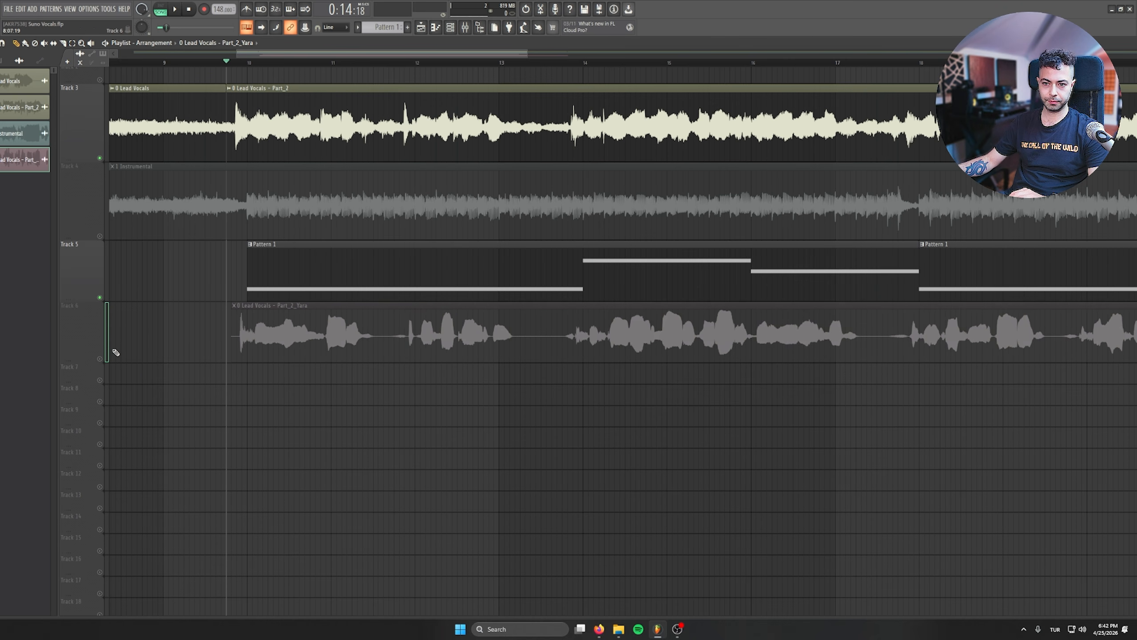
- In FL Studio, mute the original lead vocals track, unmute the Yara vocals track, and play it with Pattern 1
left_click(99, 158)
left_click(100, 357)
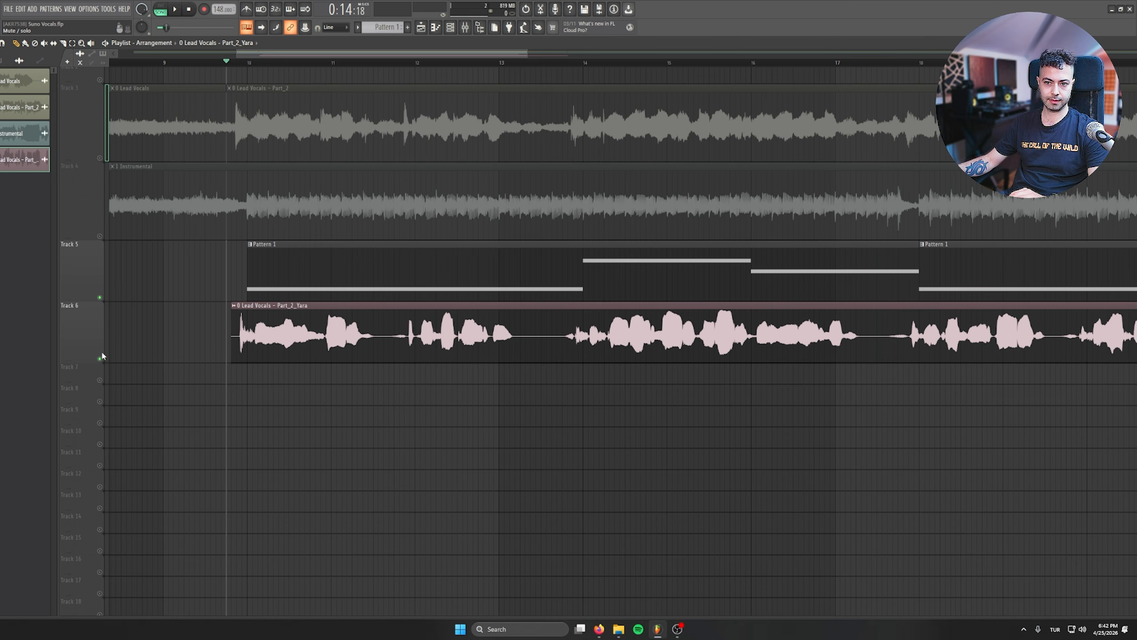
key("space")
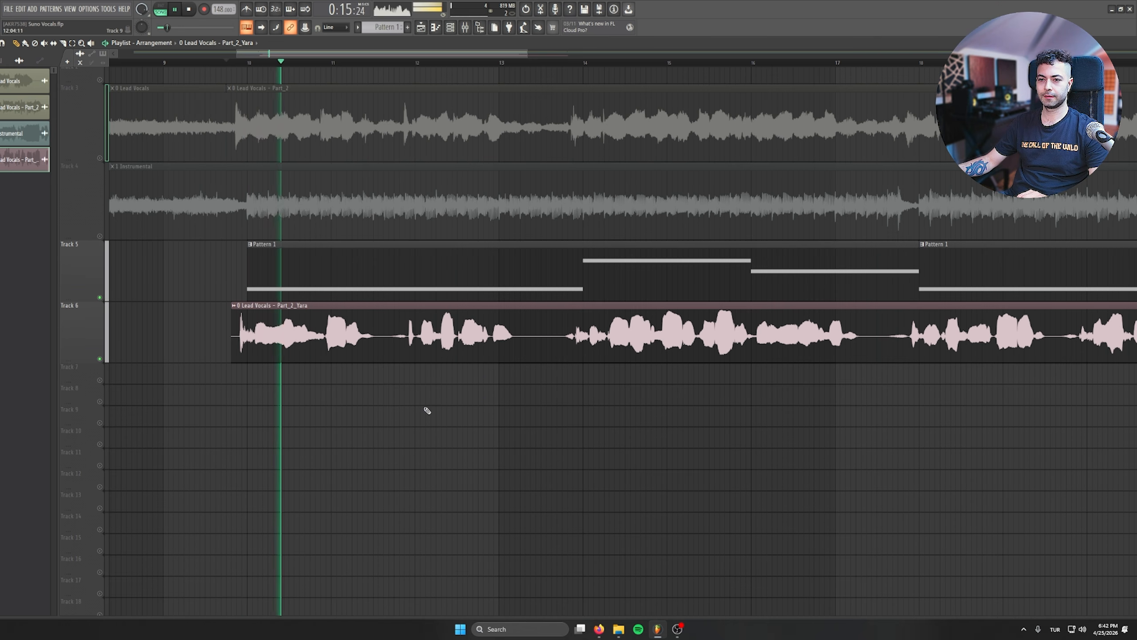
scroll(228, 398, "up", 5)
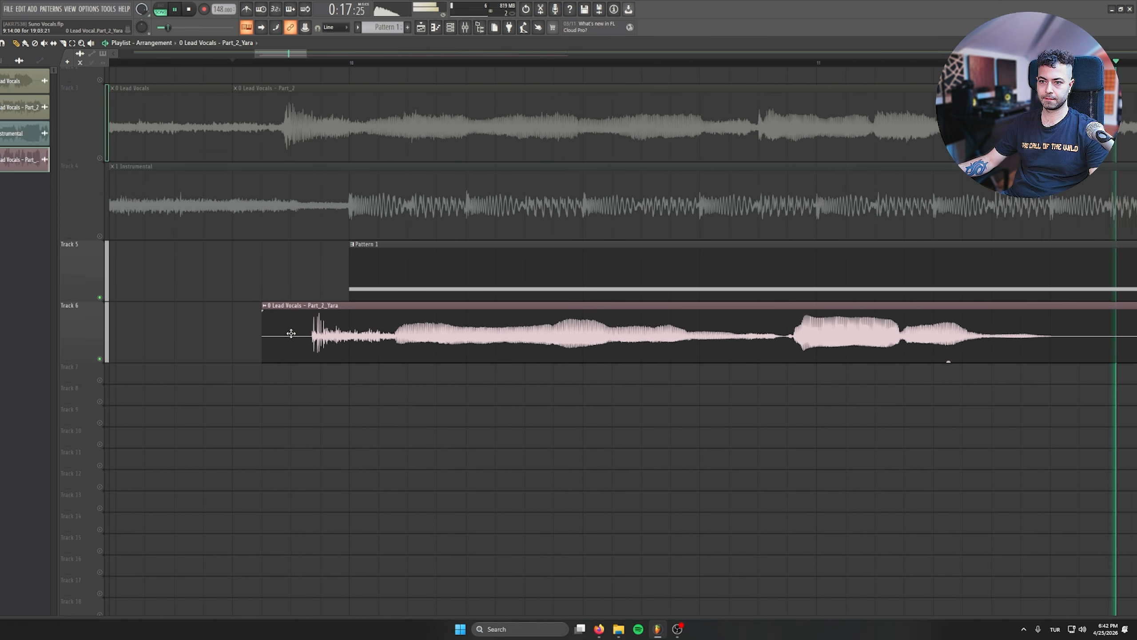
scroll(291, 418, "down", 5)
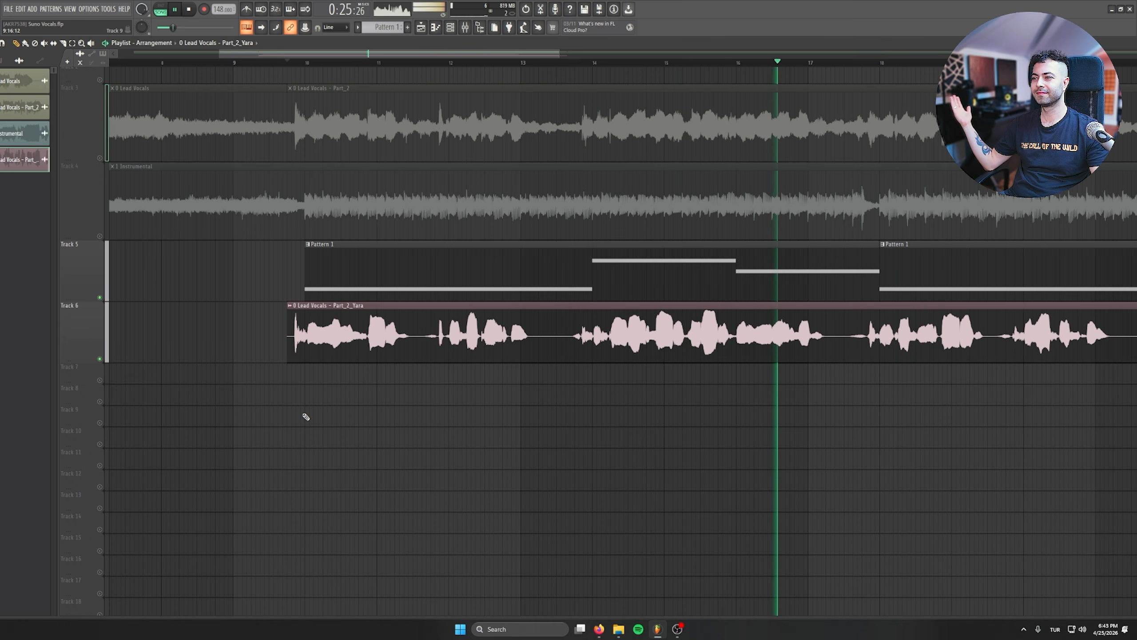
key("space")
- Slice the Yara vocal clip just past bar 17 where the phrase fades, and set the playback position shortly before it
scroll(690, 386, "up", 5)
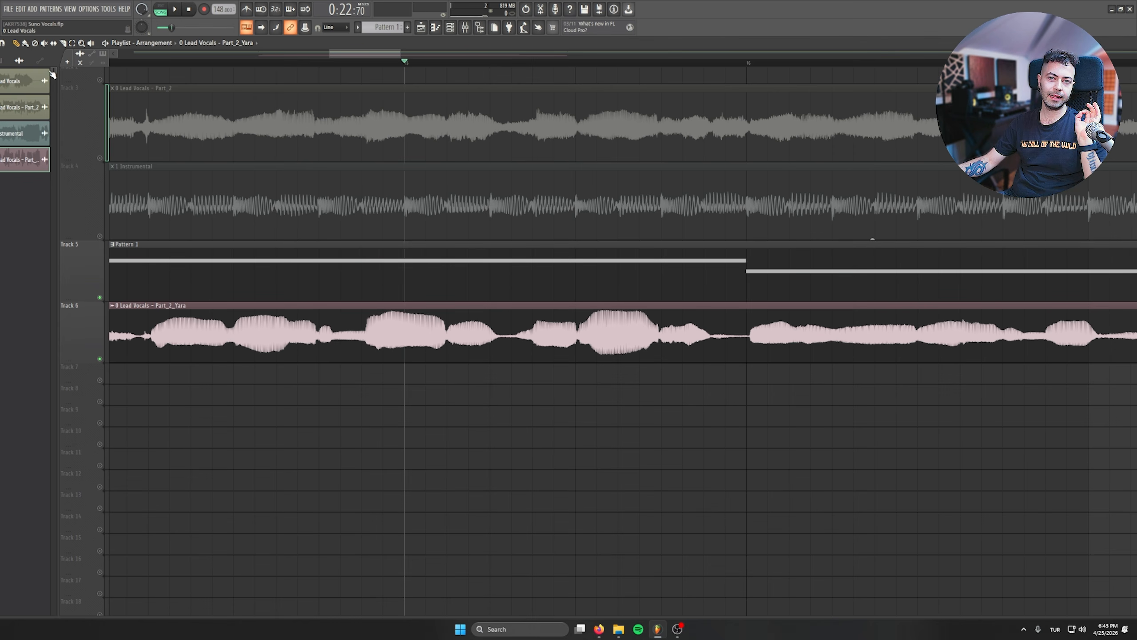
left_click_drag(1086, 267, 698, 228)
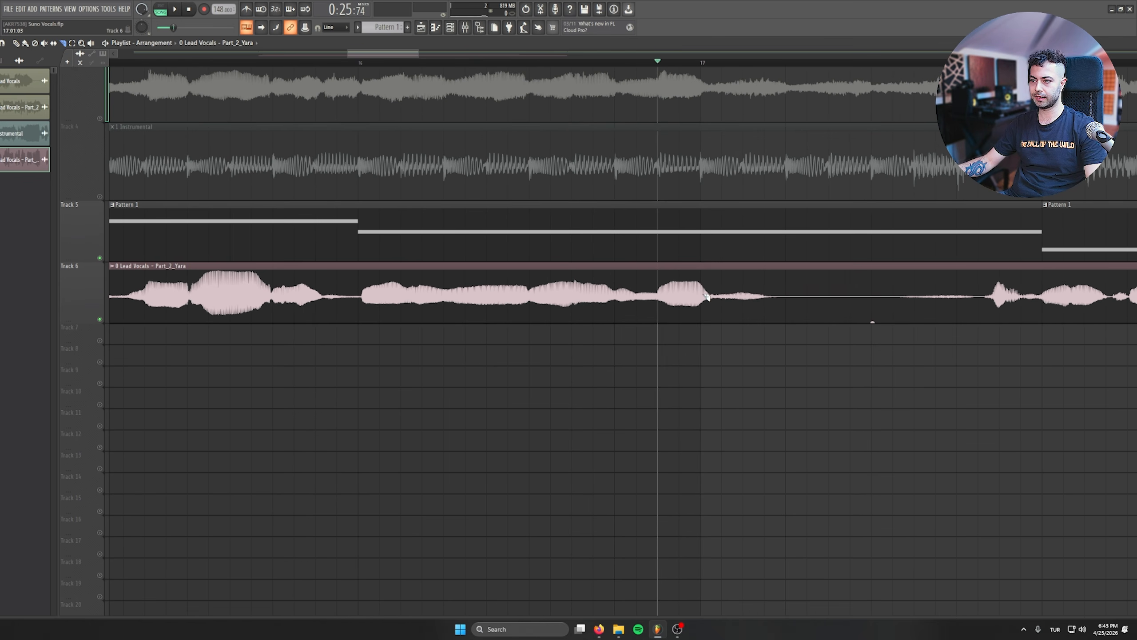
left_click(718, 304)
scroll(844, 358, "up", 3)
left_click(460, 61)
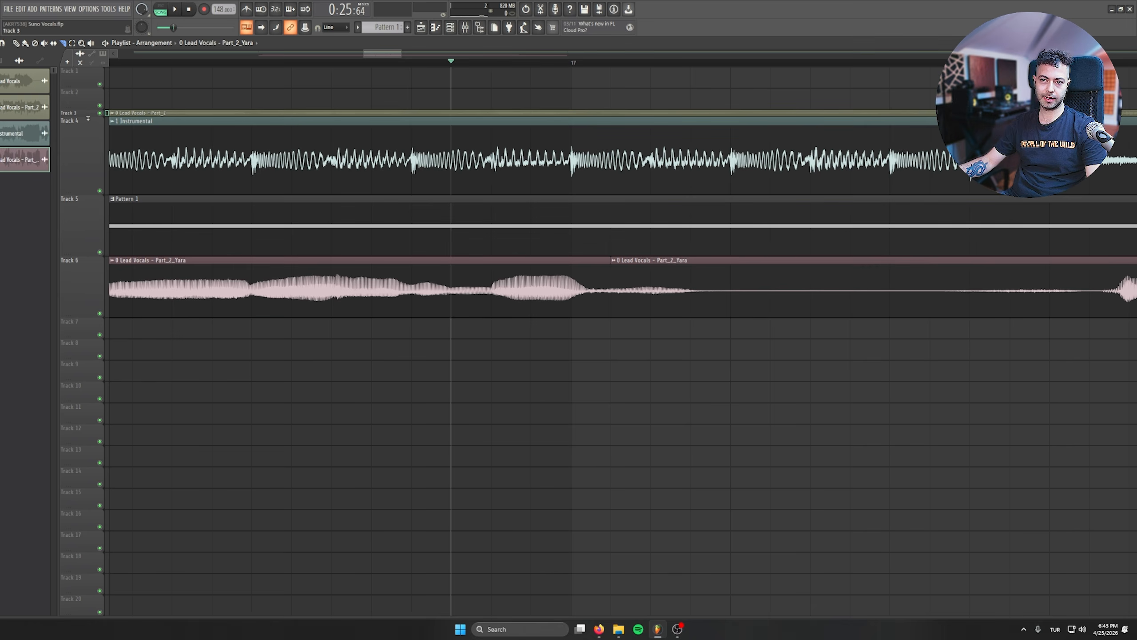
- Enlarge and solo the original lead vocals track and play the phrase ending near bar 17
left_click(106, 115)
right_click(100, 184)
key("space")
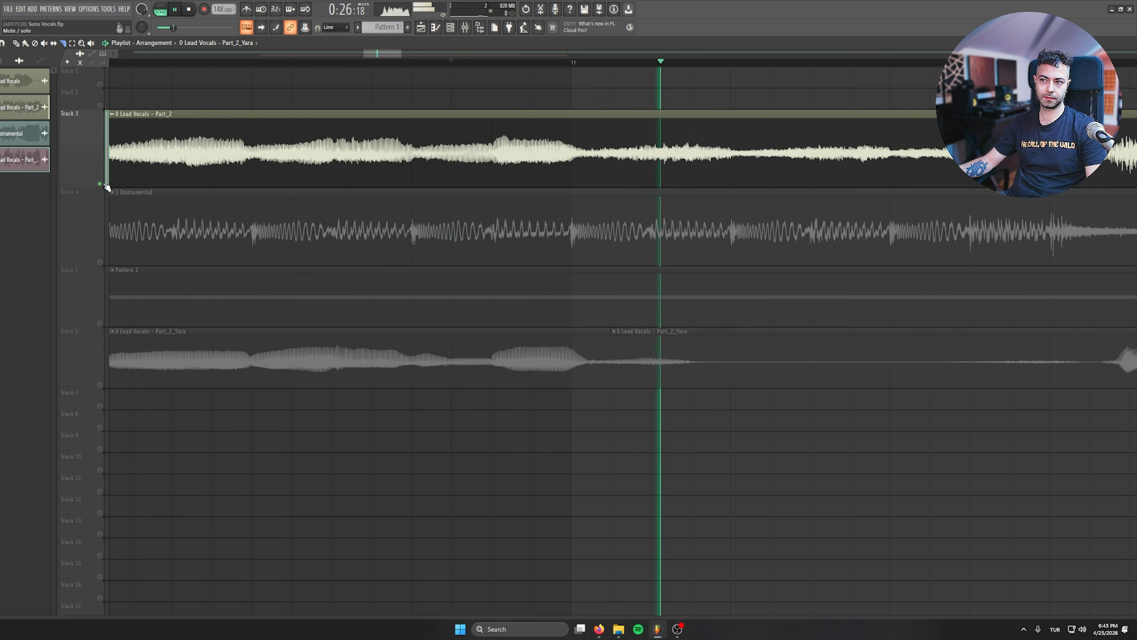
key("space")
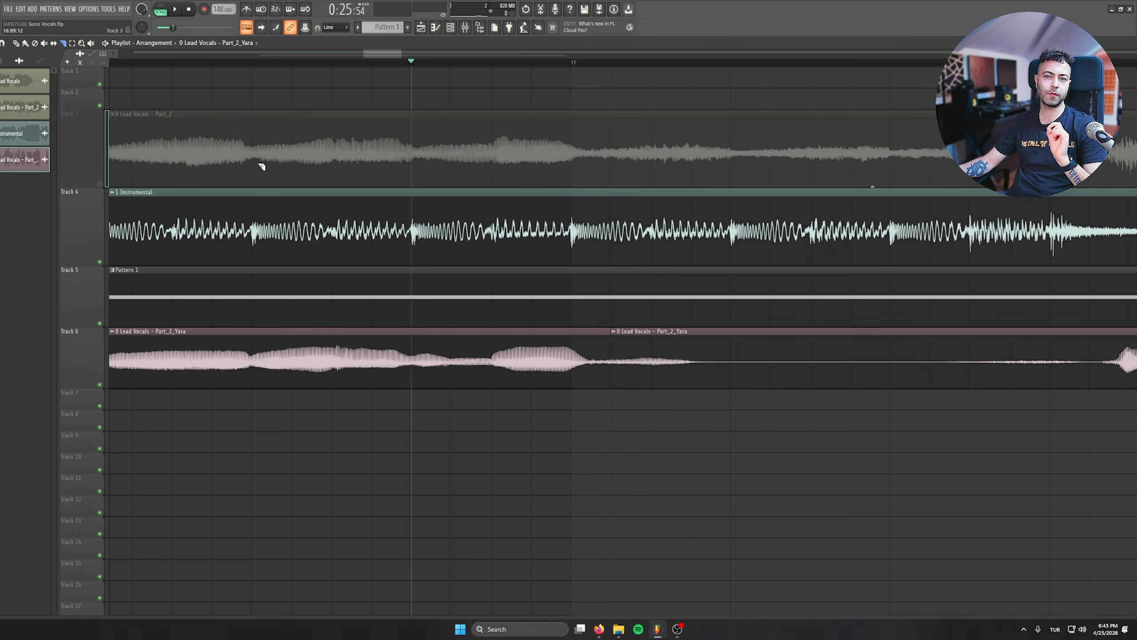
- Play the same phrase with the instrumental, then solo the Yara vocals track and play it alone
key("space")
key("space")
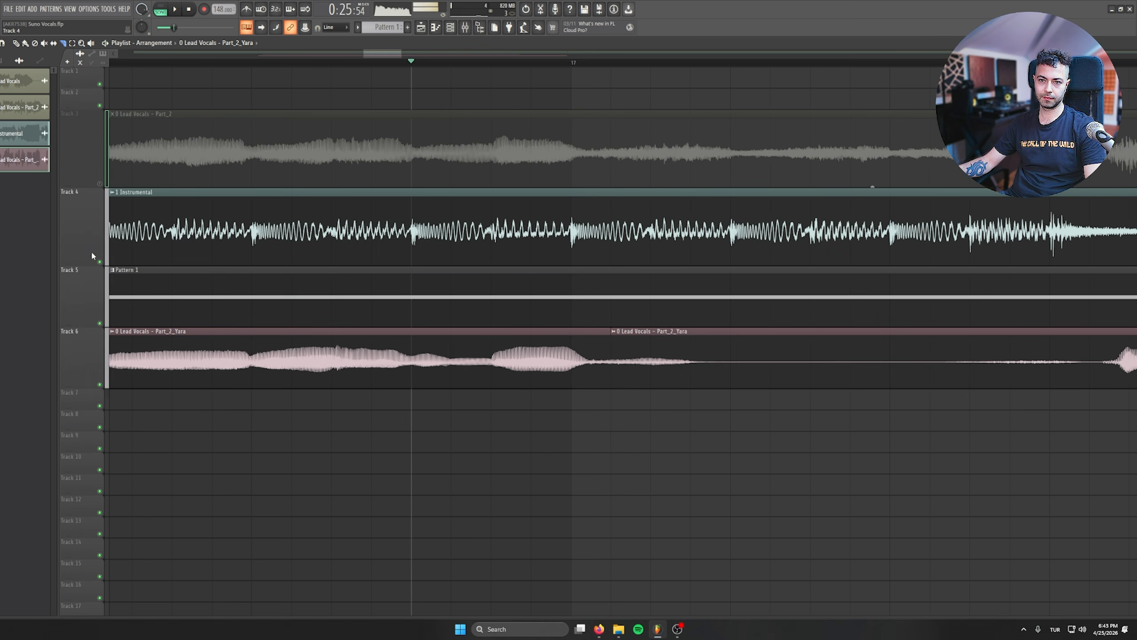
right_click(100, 385)
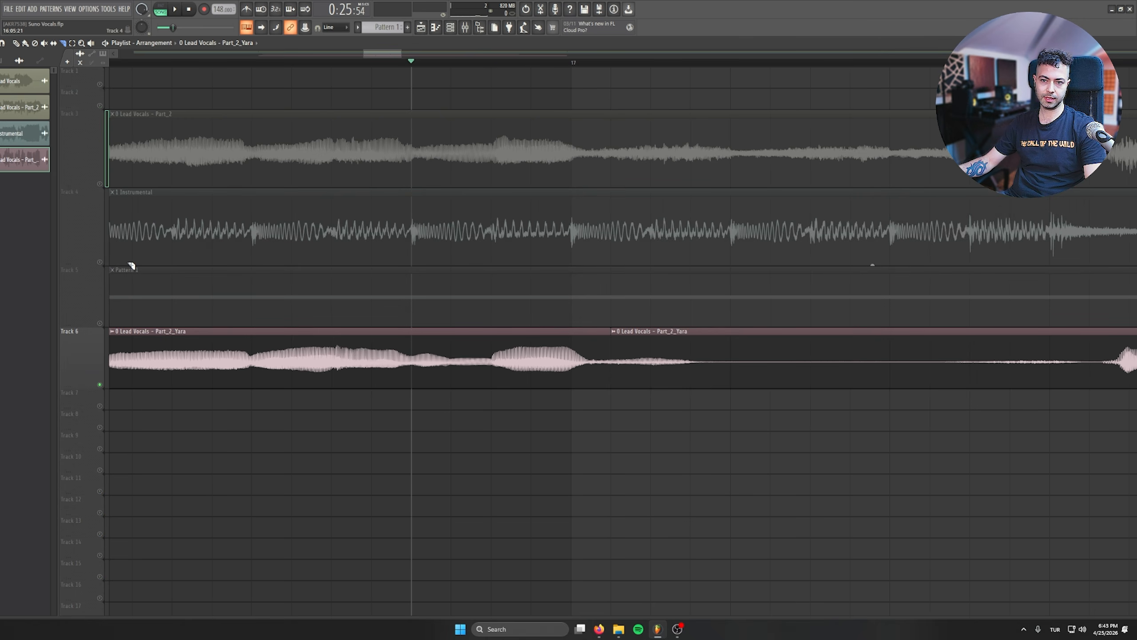
key("space")
key("space")
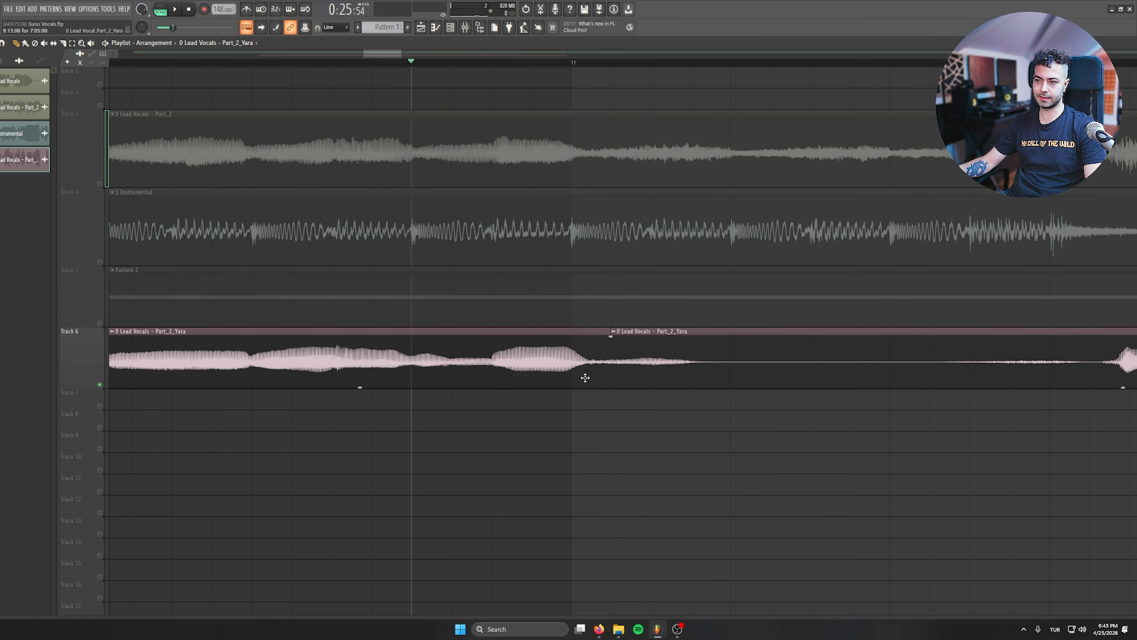
- Trim the start of the Yara clip after bar 17 to remove the leftover tail, and fade out the preceding clip's end
left_click_drag(611, 373, 811, 373)
key("space")
left_click_drag(602, 338, 630, 333)
right_click(581, 137, "ctrl")
scroll(596, 274, "up", 5)
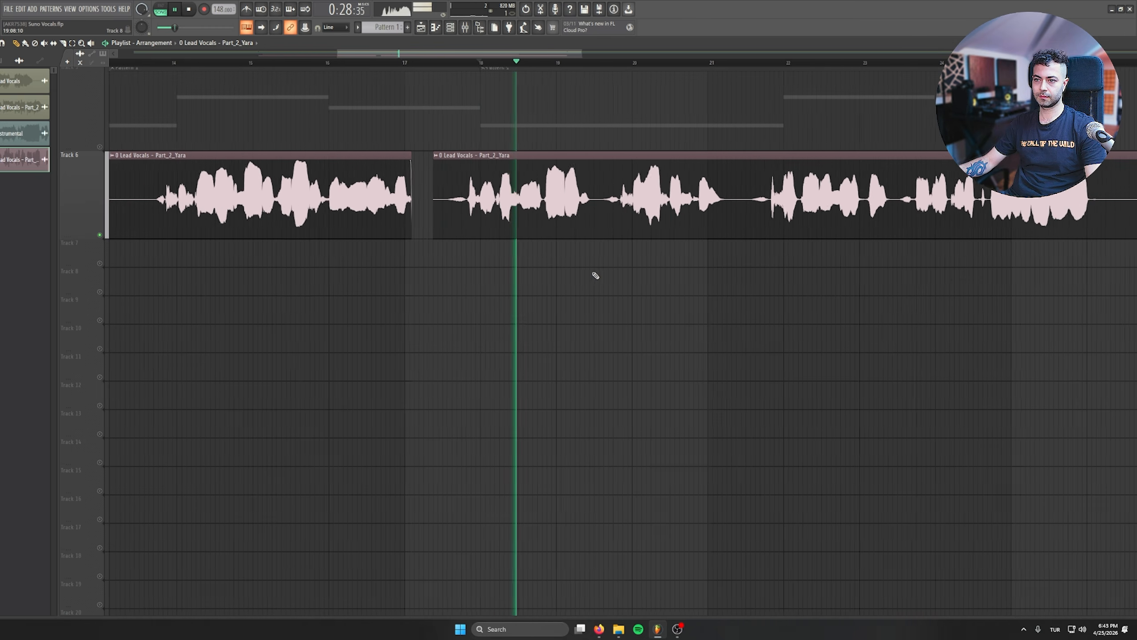
- Slice out and delete the short vocal tail after bar 19, and add a short fade-out to the preceding Yara clip
scroll(634, 333, "up", 3)
key("space")
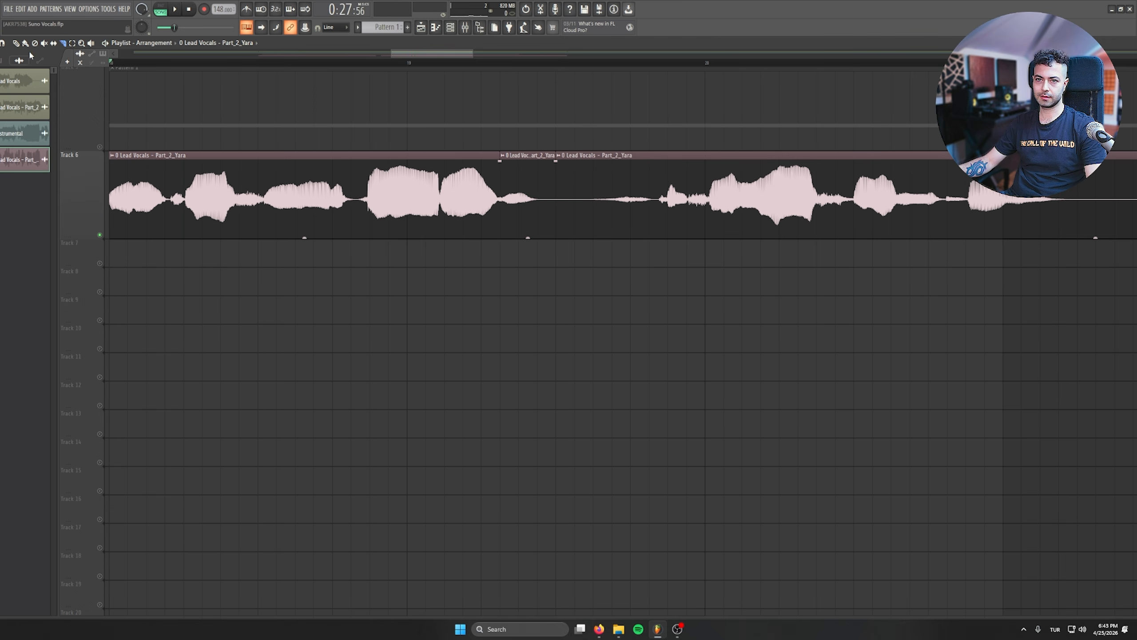
right_click(527, 188)
left_click(499, 163)
key("ctrl+z")
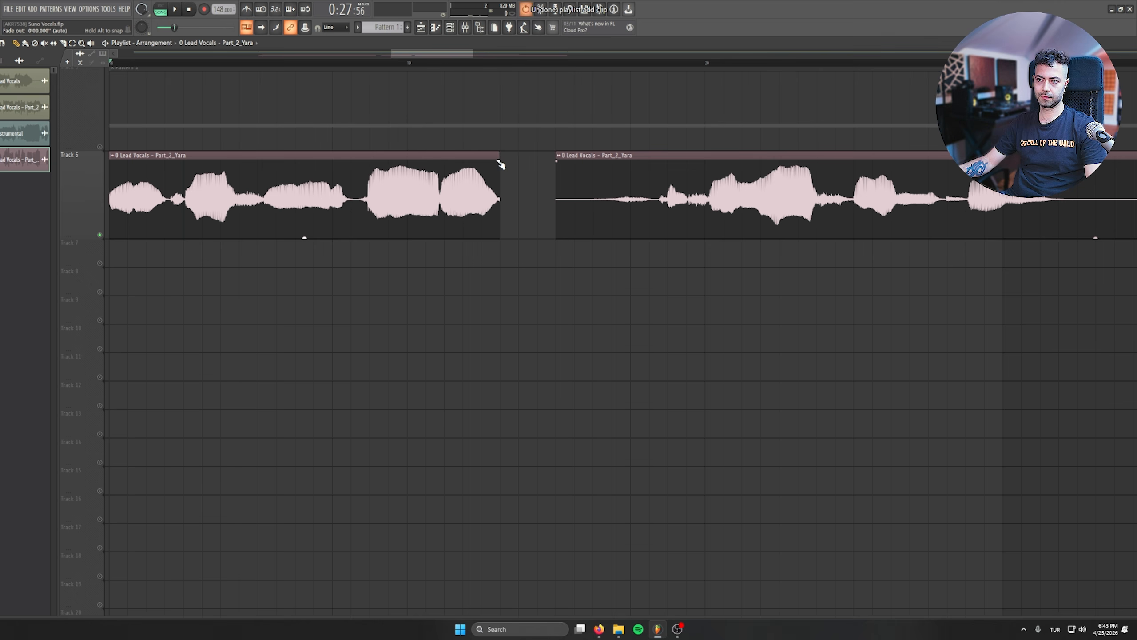
left_click_drag(500, 163, 481, 163)
- Play the edited Yara vocals from bar 19 and check the following phrases for leftover tails
left_click(408, 64)
key("space")
left_click_drag(446, 251, 150, 276)
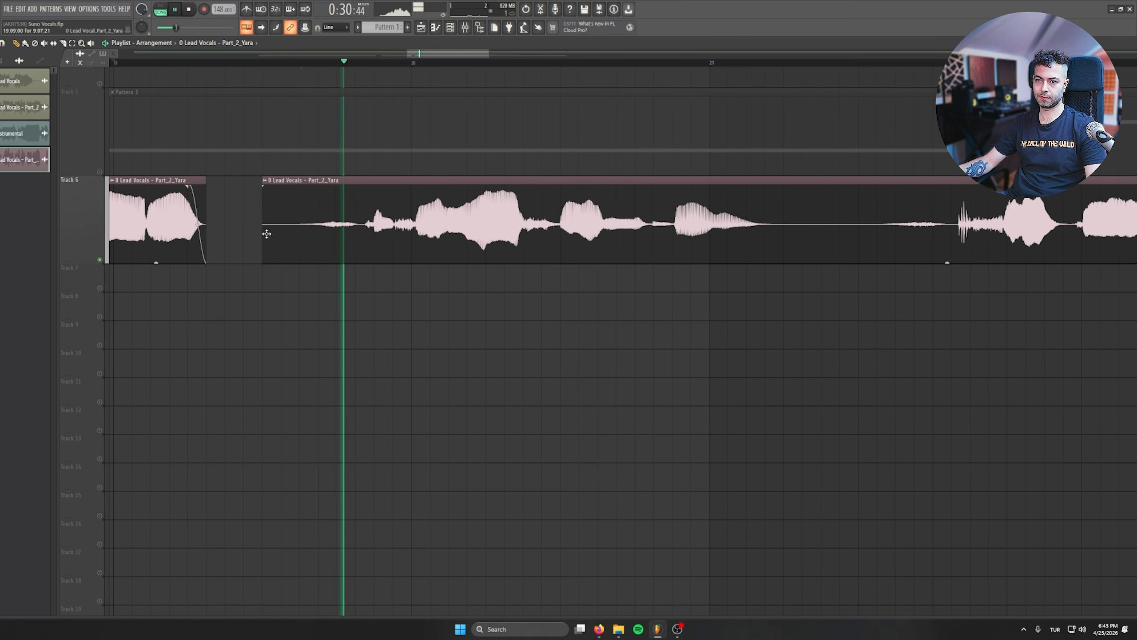
left_click_drag(591, 298, 406, 295)
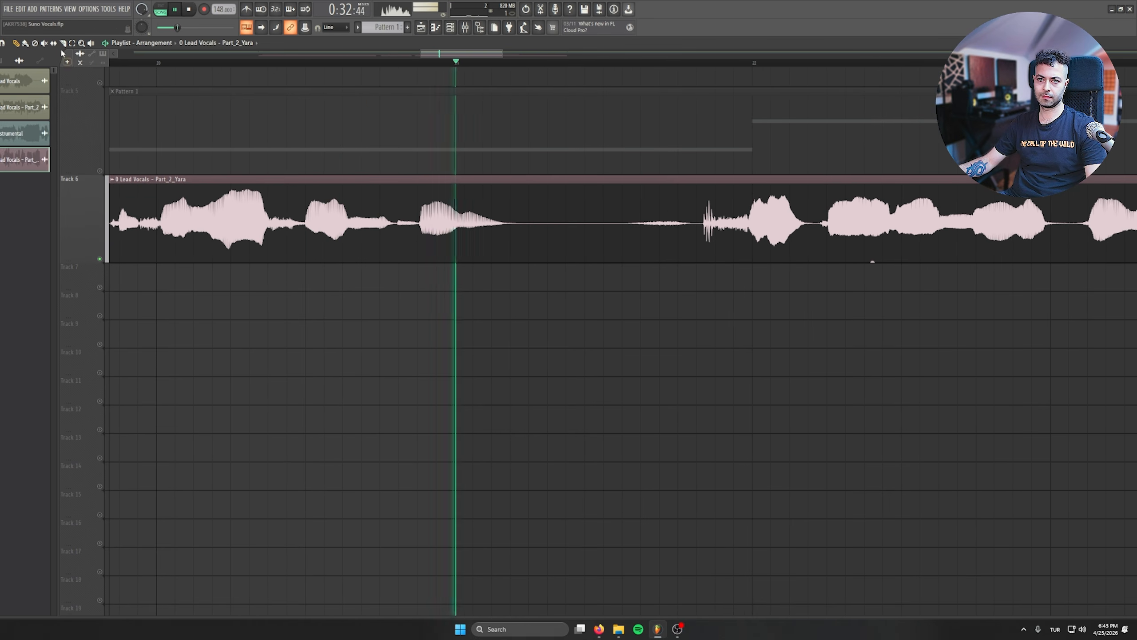
- Play through the Yara phrases from bar 21 to check for leftover tails, then replay the vocals from the first phrase
left_click_drag(599, 299, 325, 279)
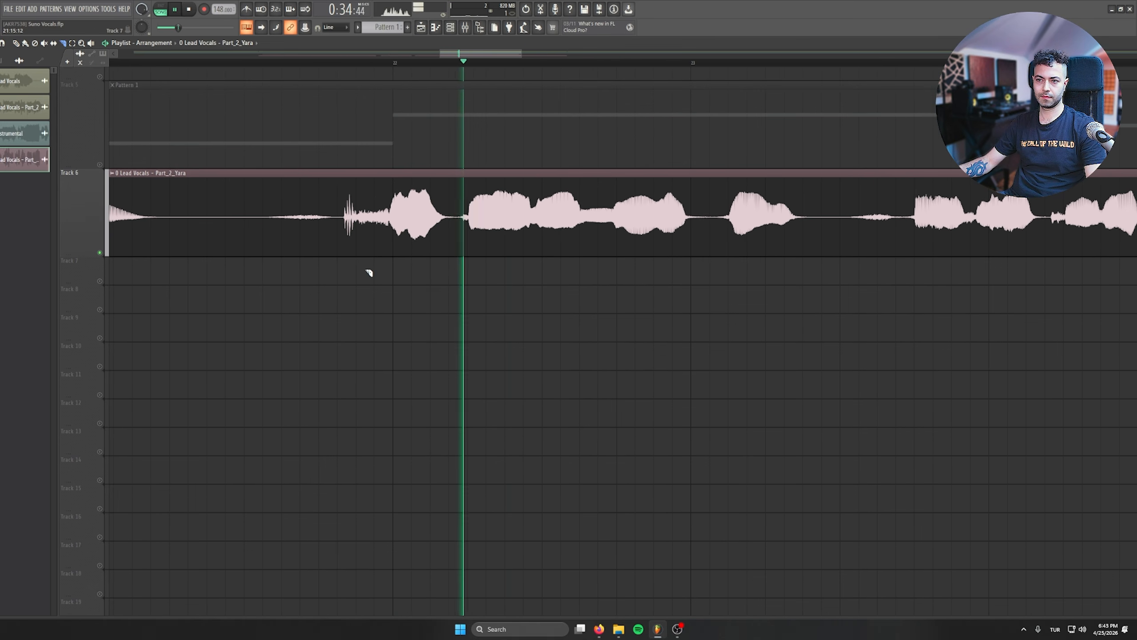
left_click_drag(672, 351, 288, 336)
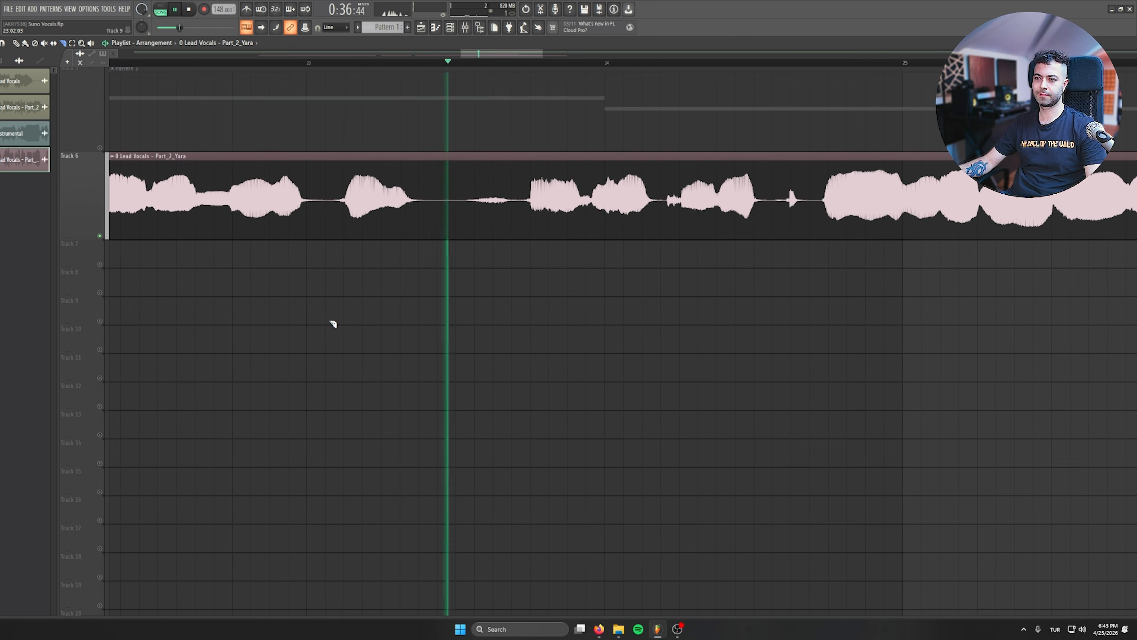
left_click_drag(460, 359, 428, 393)
scroll(461, 413, "down", 5)
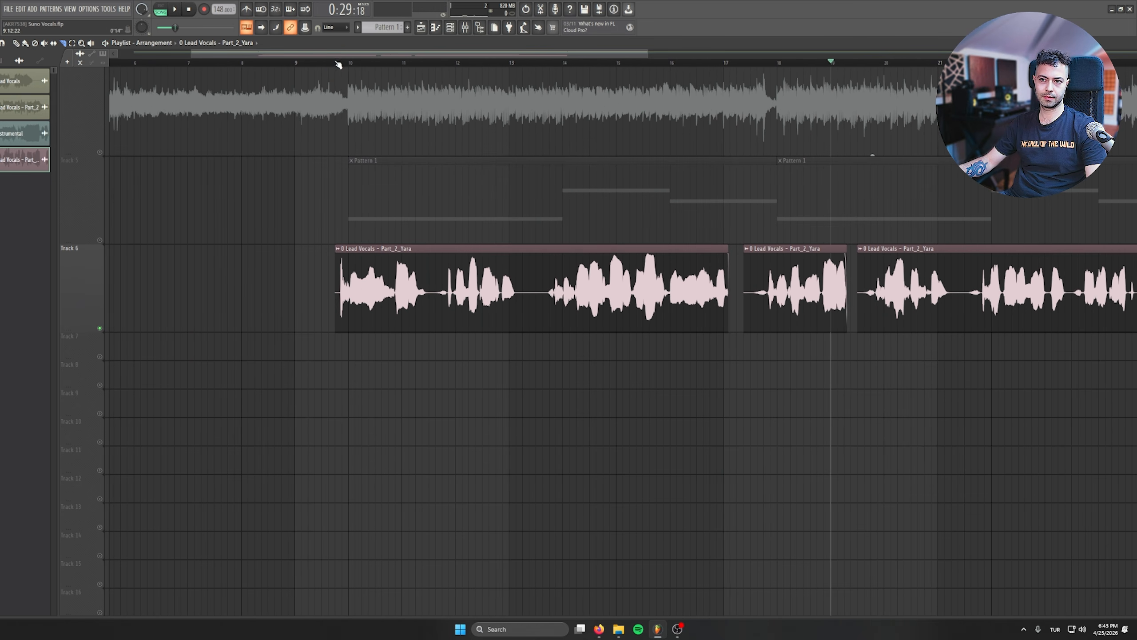
key("space")
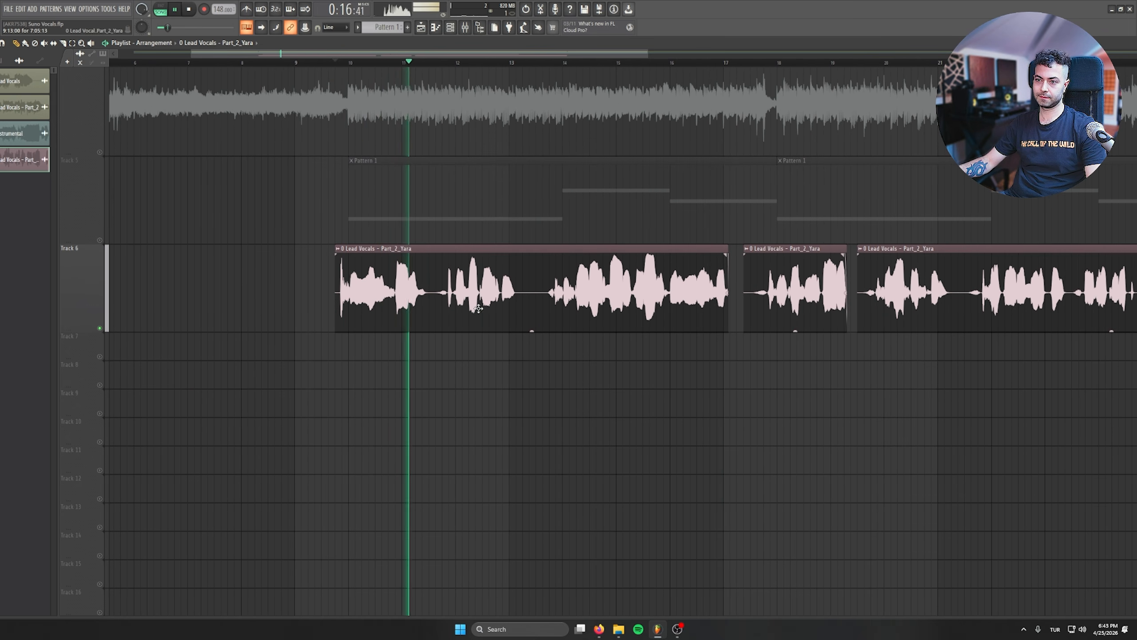
key("space")
- Route the Yara vocal sample to mixer track 1 and load Patcher with the OzgunVocalChain preset in its first effect slot
double_click(442, 290)
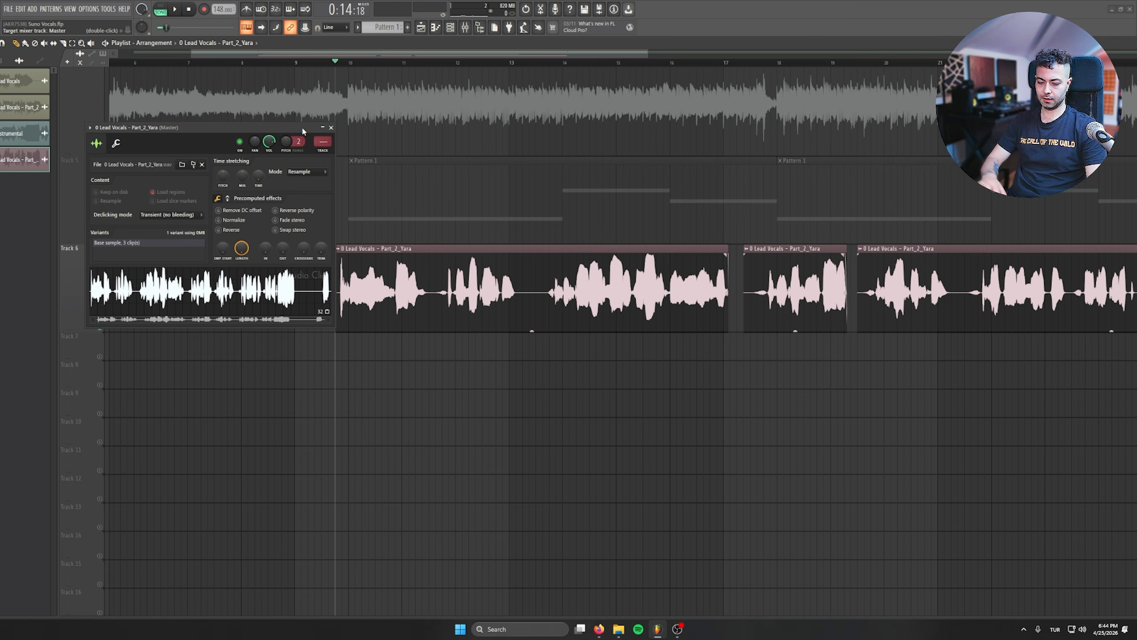
key("ctrl+l")
left_click(92, 428)
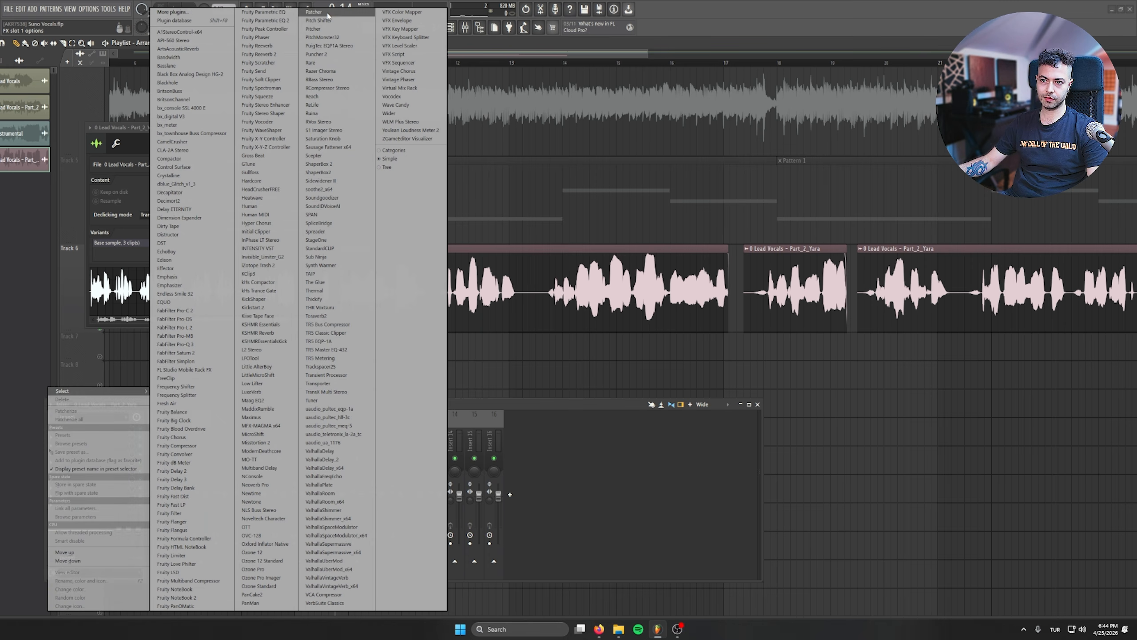
left_click(336, 29)
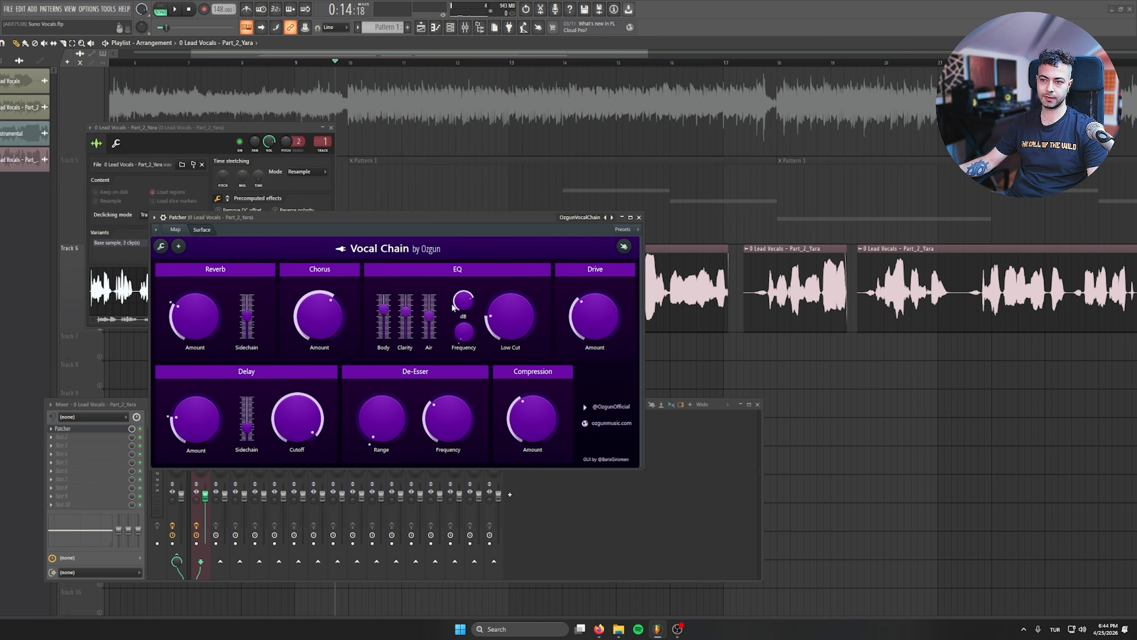
left_click_drag(359, 217, 311, 235)
- Play the vocals through the chain, lower the Yara channel volume to about 57%, and close the sample and Patcher windows
key("space")
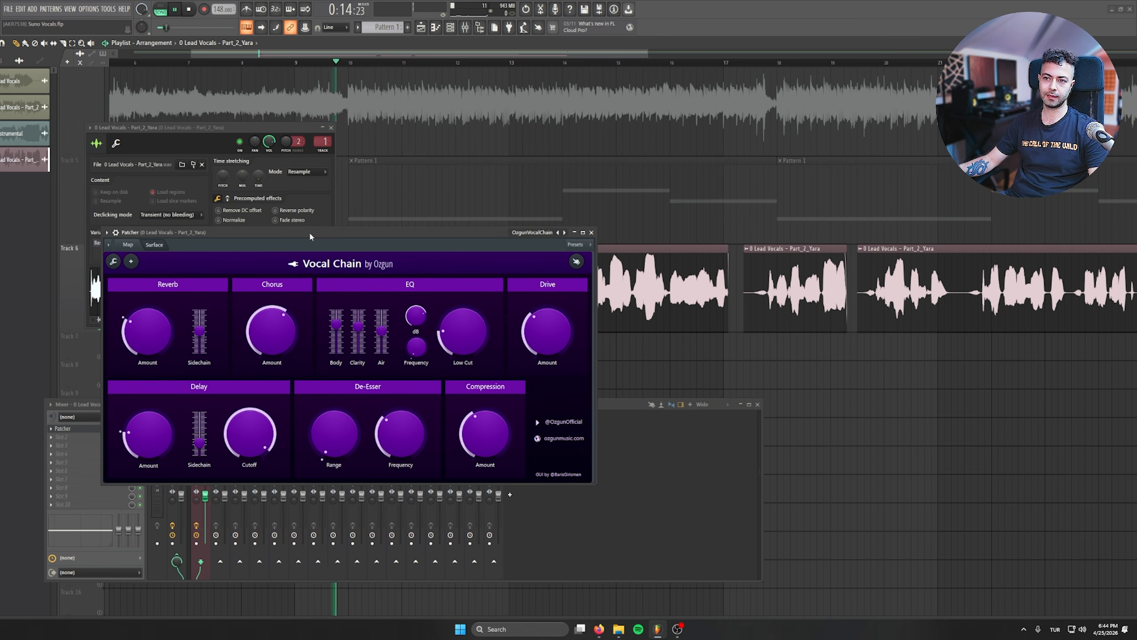
left_click(621, 404)
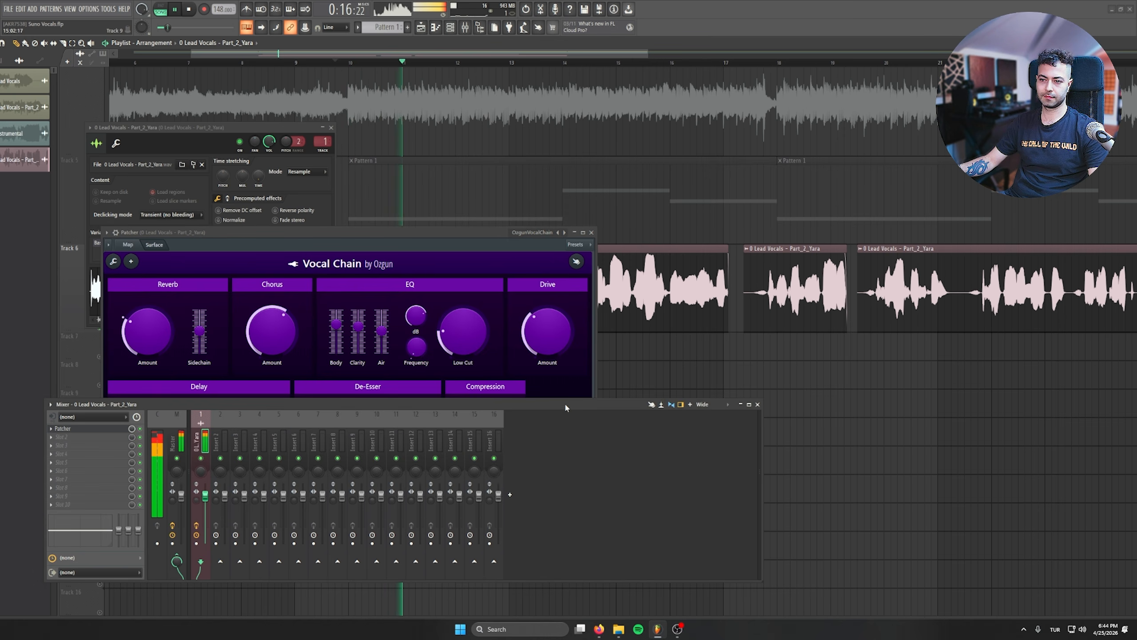
left_click_drag(269, 142, 269, 162)
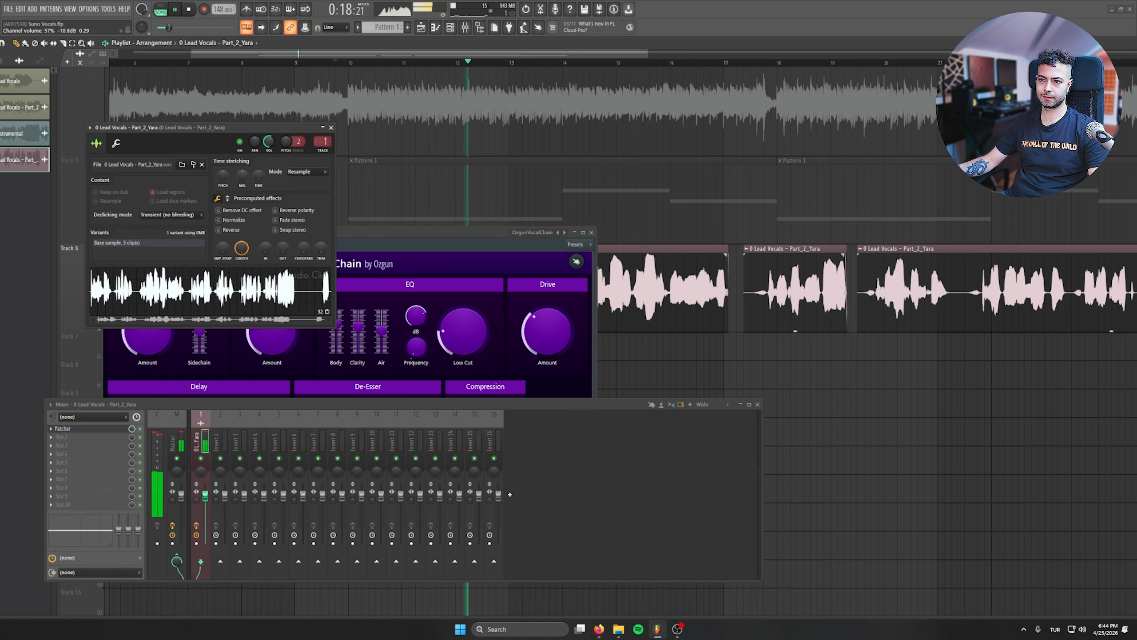
left_click(331, 127)
left_click(592, 232)
- Slice out and delete the quiet vocal tail just after bar 11 in the first Yara clip
scroll(429, 331, "up", 2)
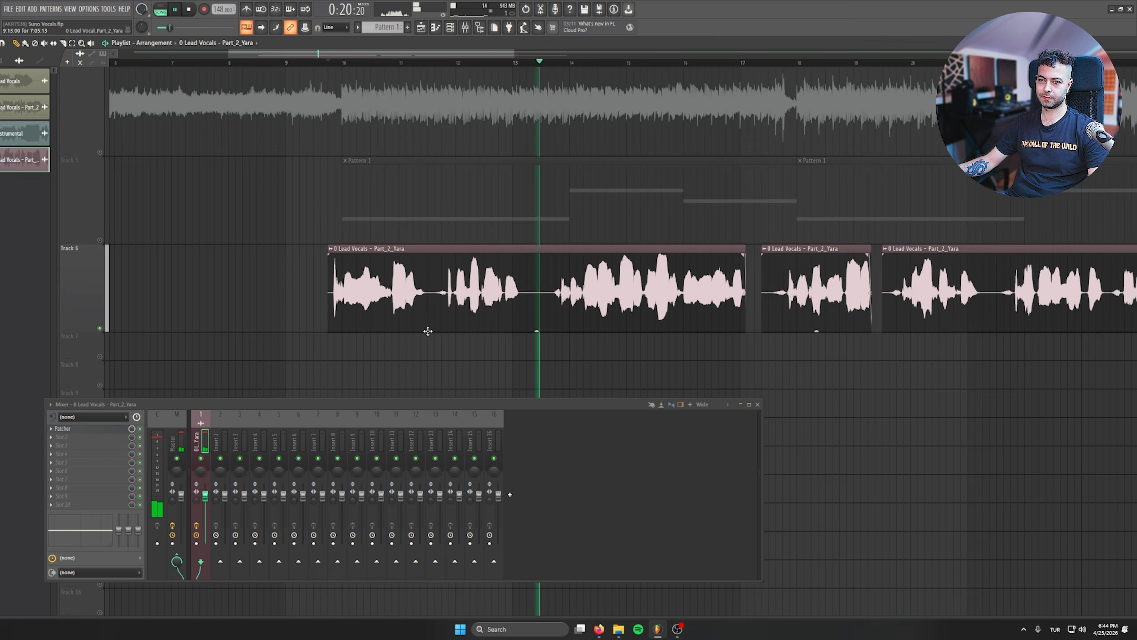
scroll(428, 331, "up", 2)
key("space")
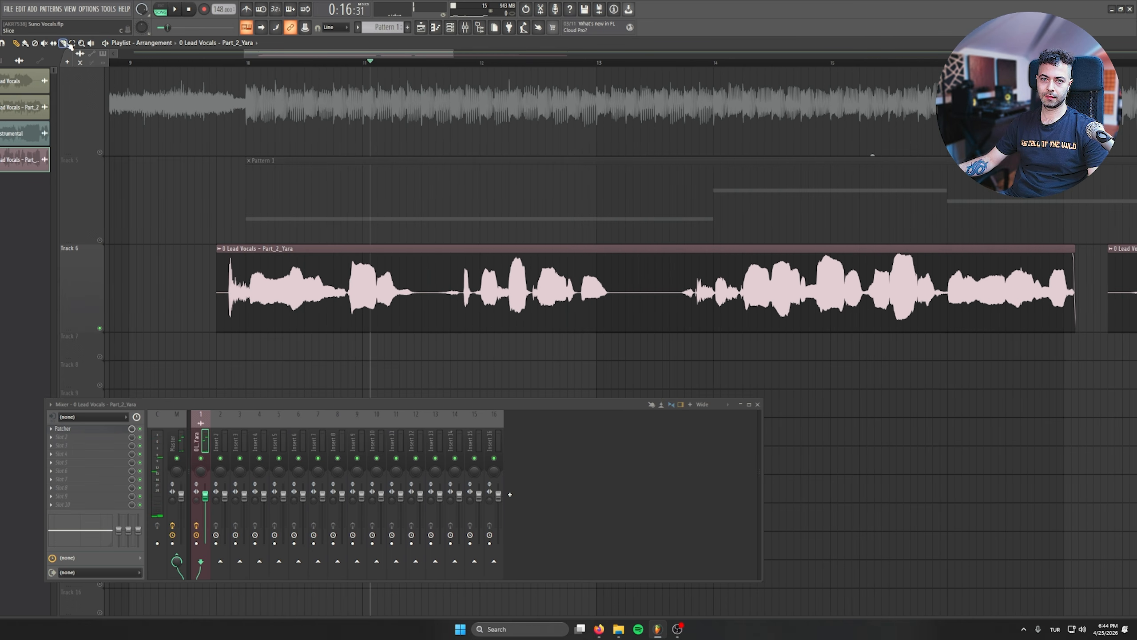
scroll(401, 368, "up", 10)
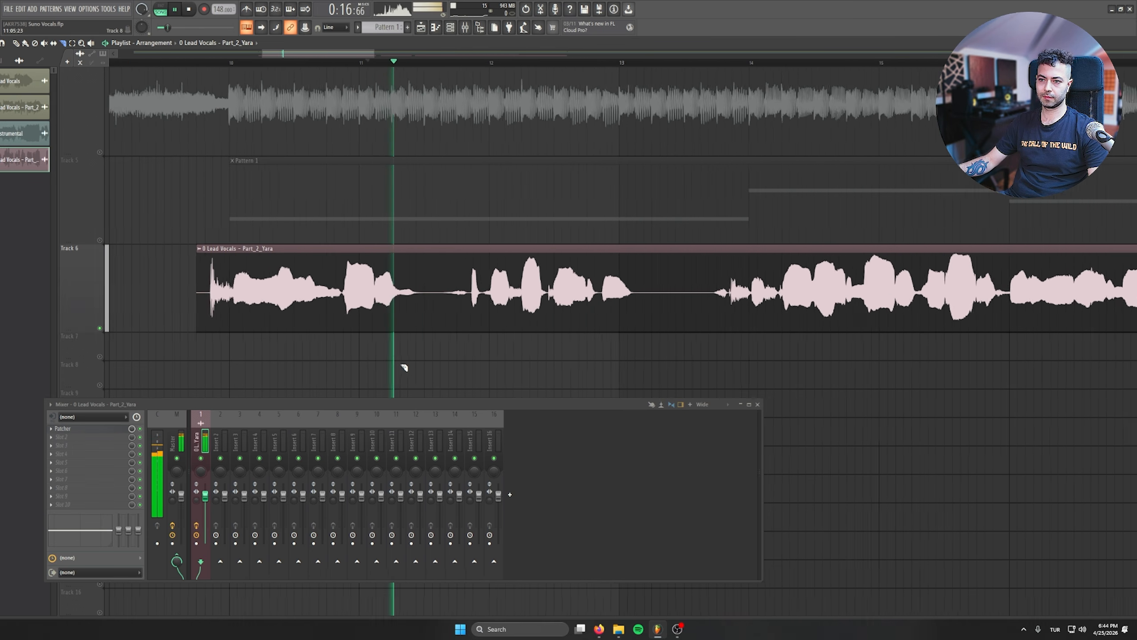
left_click(407, 291)
left_click(658, 285)
right_click(512, 307)
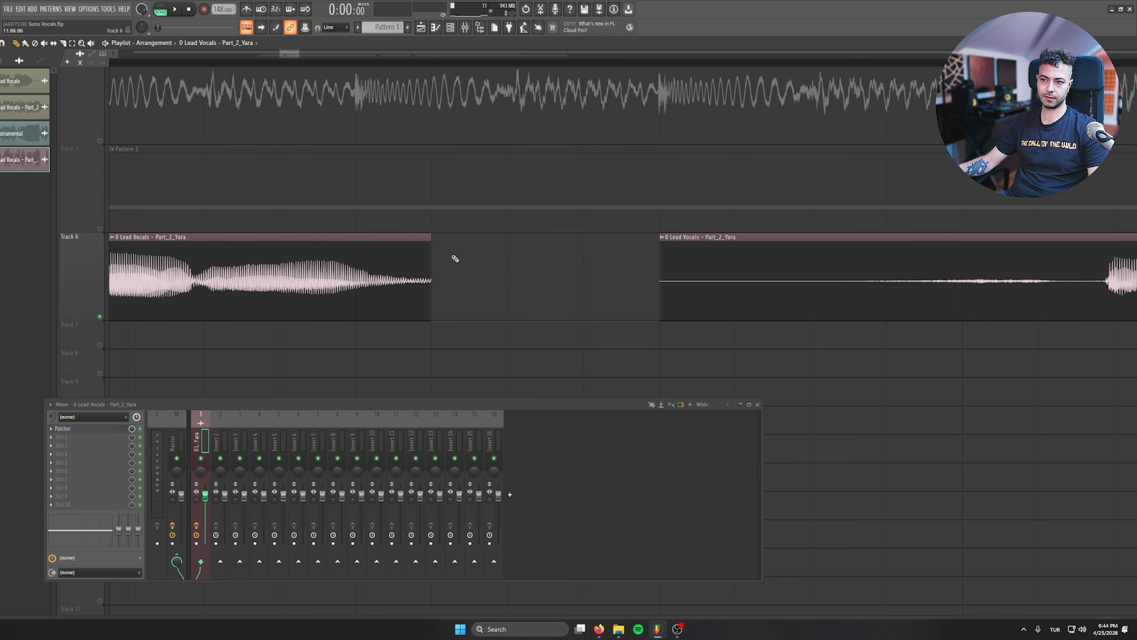
- Unmute the Pattern 1 accompaniment track, play it with the Yara vocals, and lower the vocal's mixer fader slightly
key("space")
scroll(418, 285, "down", 8)
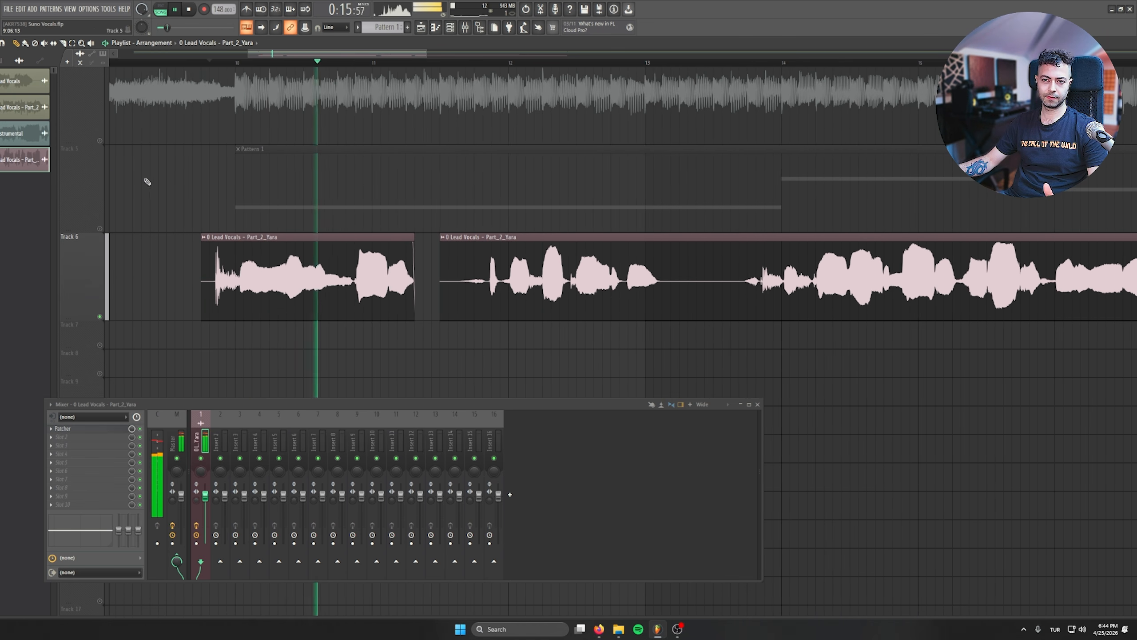
left_click(100, 228)
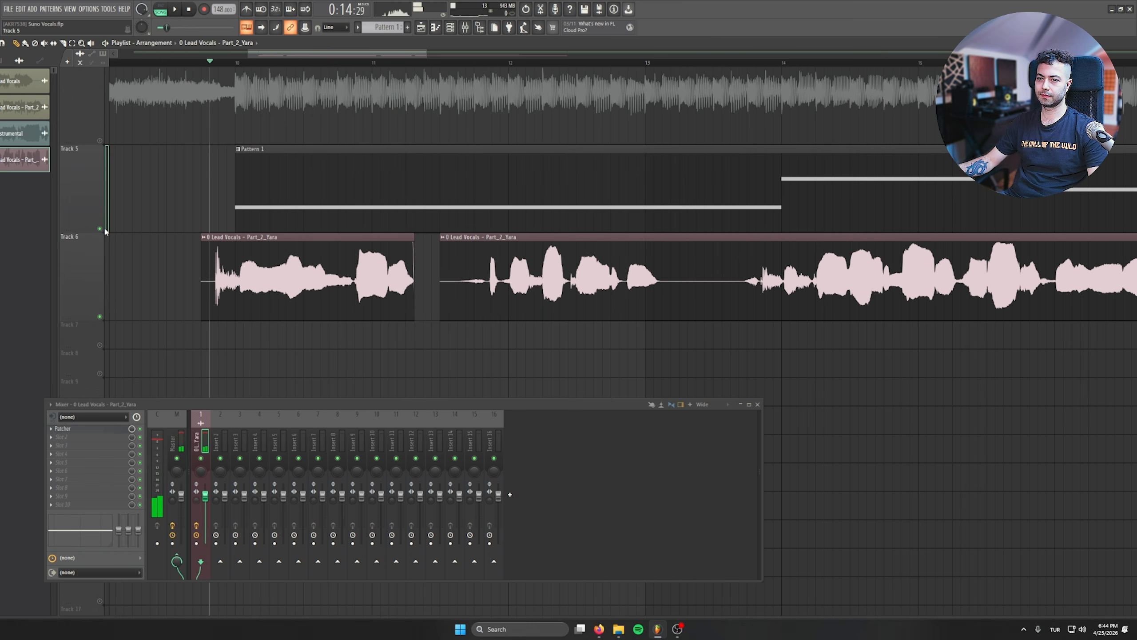
scroll(384, 373, "down", 2)
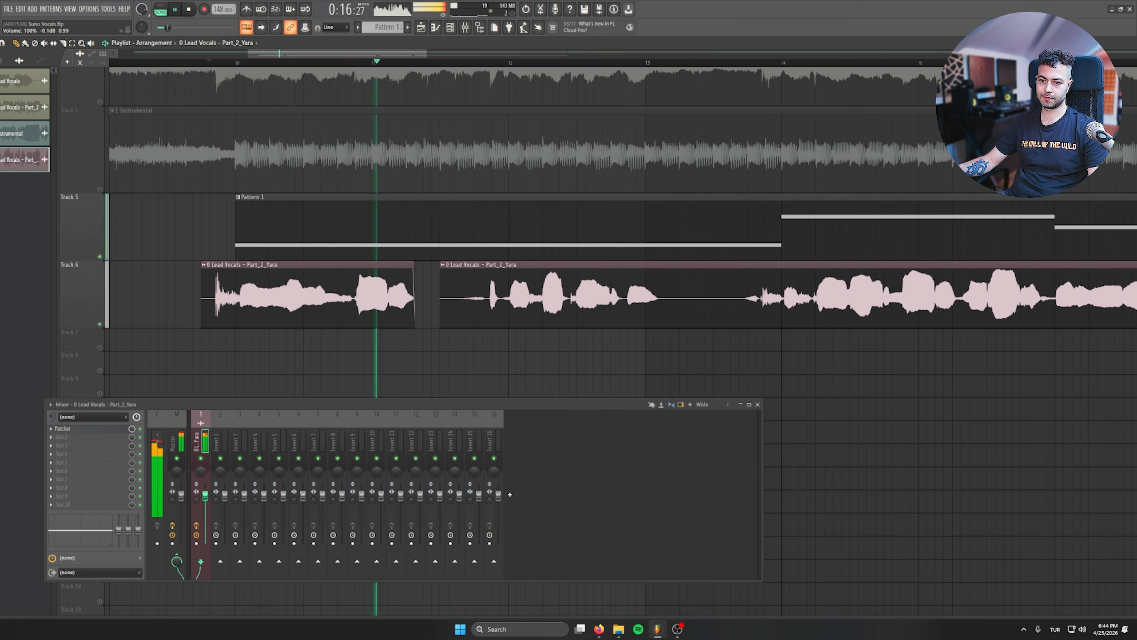
left_click_drag(205, 496, 205, 501)
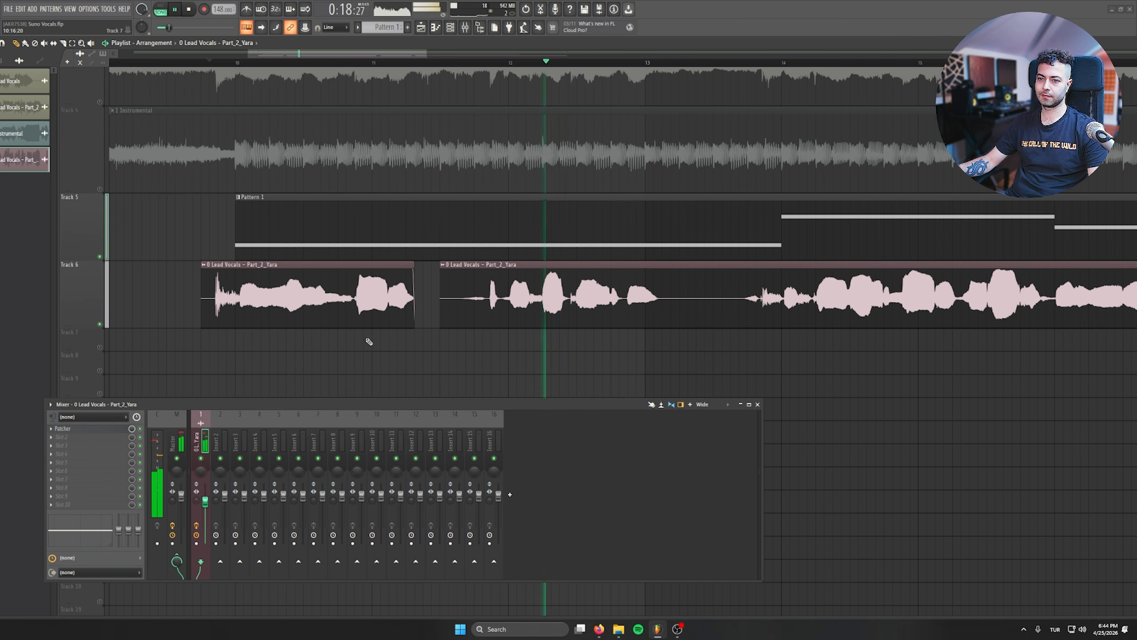
- Listen to the processed vocals together with the Pattern 1 accompaniment, replay from the first phrase, and stop playback
scroll(330, 340, "down", 3)
scroll(358, 342, "down", 3)
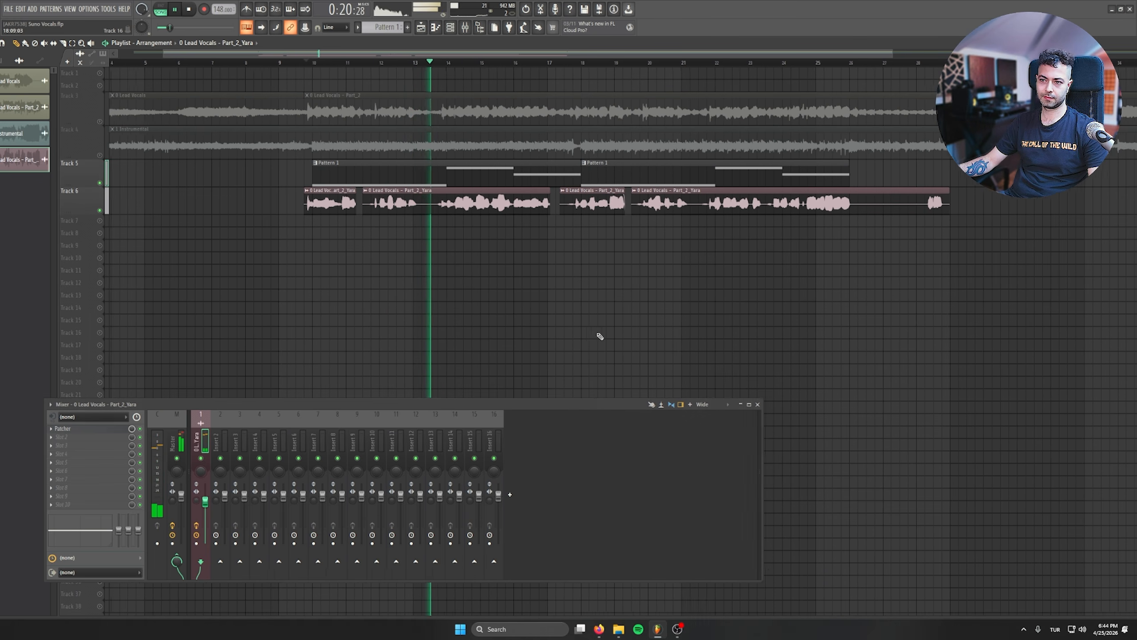
scroll(536, 290, "up", 2)
scroll(561, 336, "up", 3)
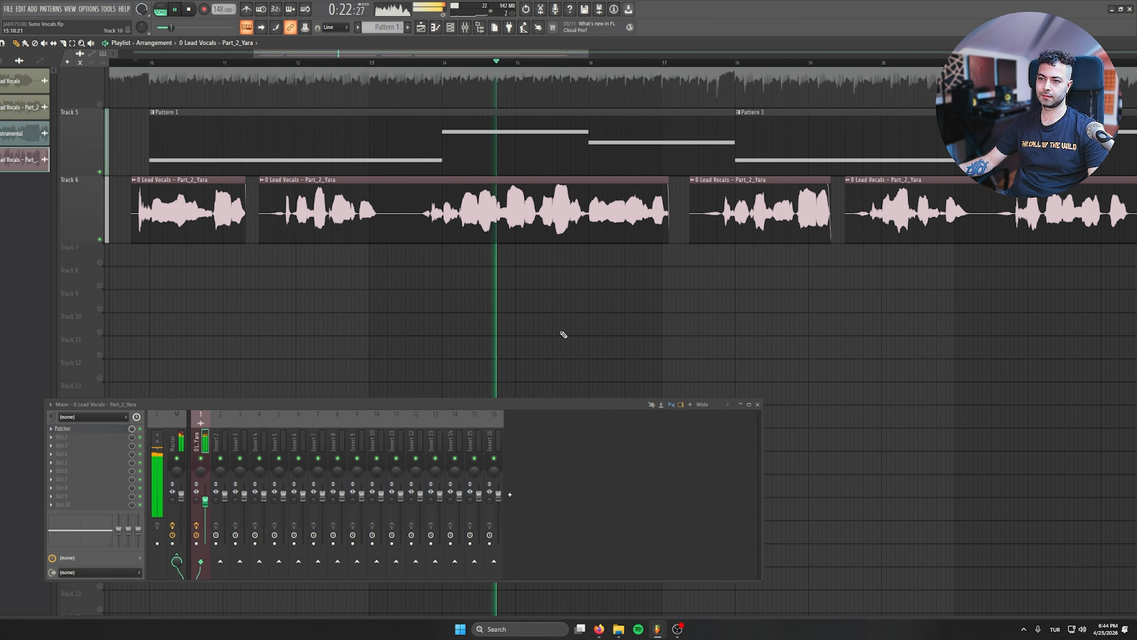
key("space")
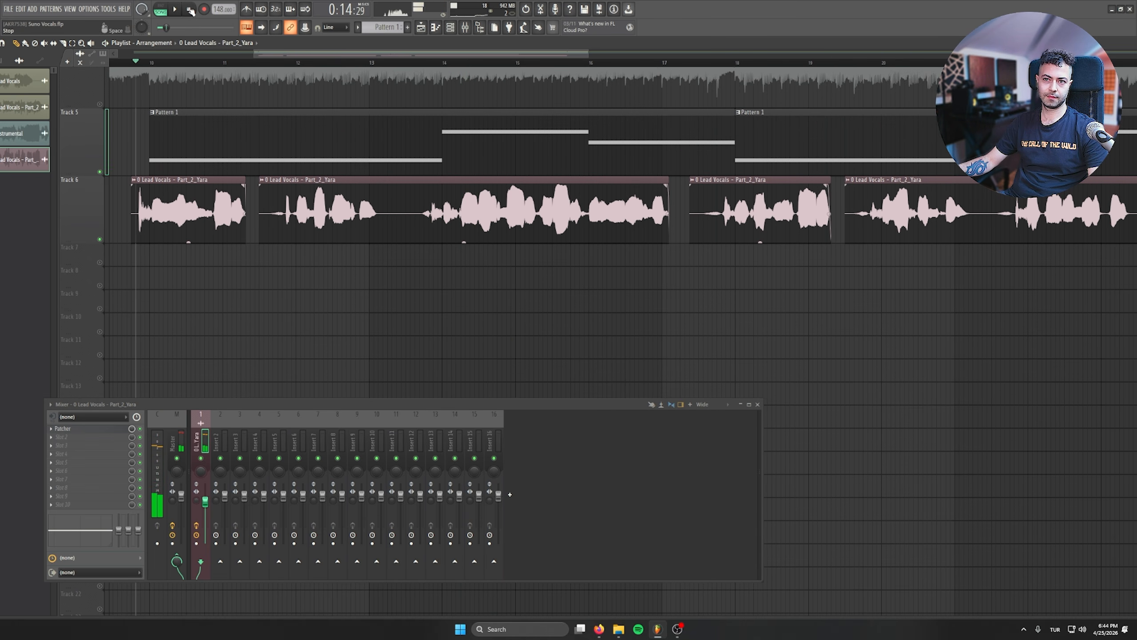
left_click(190, 9)
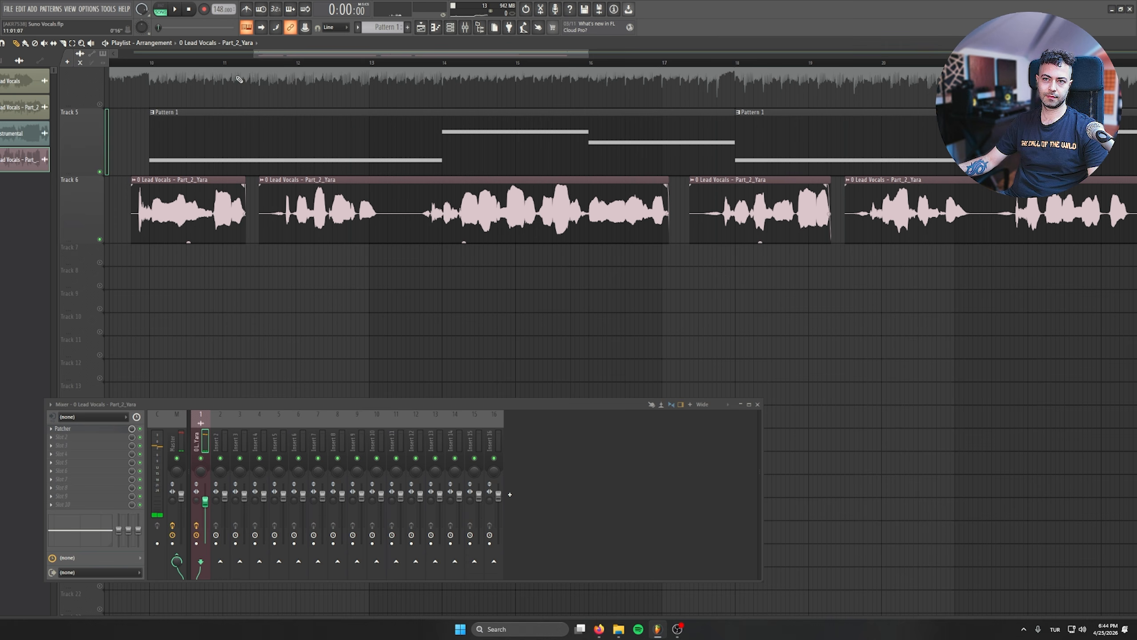
- Switch to Audimee in the browser, open the harmonies tool with the input vocal, and set the key to D Min
left_click(599, 629)
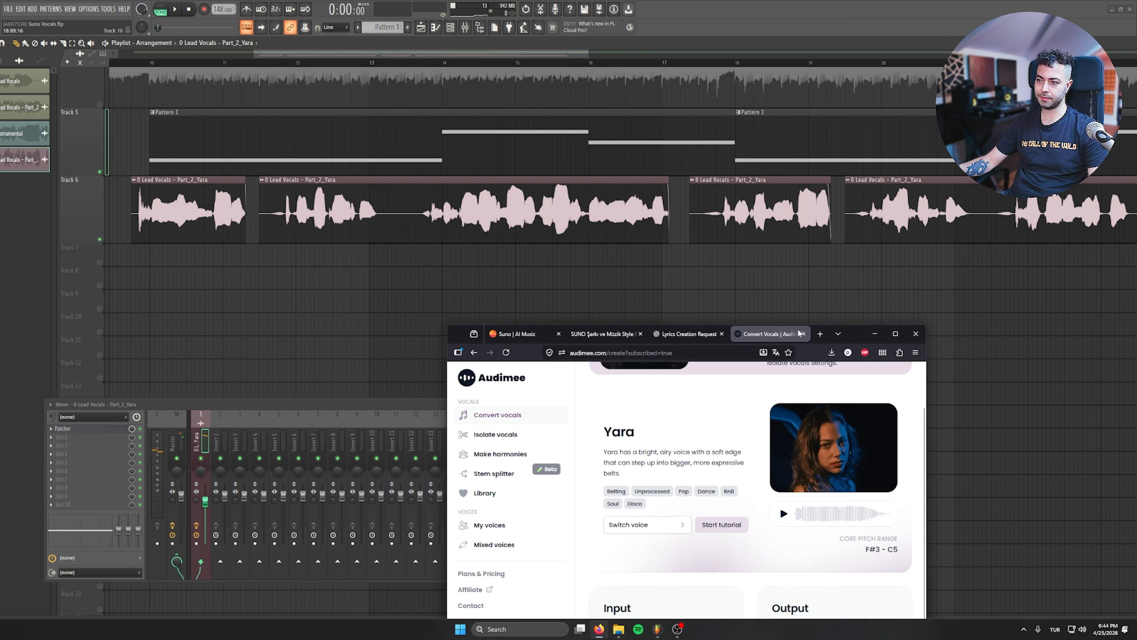
left_click_drag(841, 334, 846, 1)
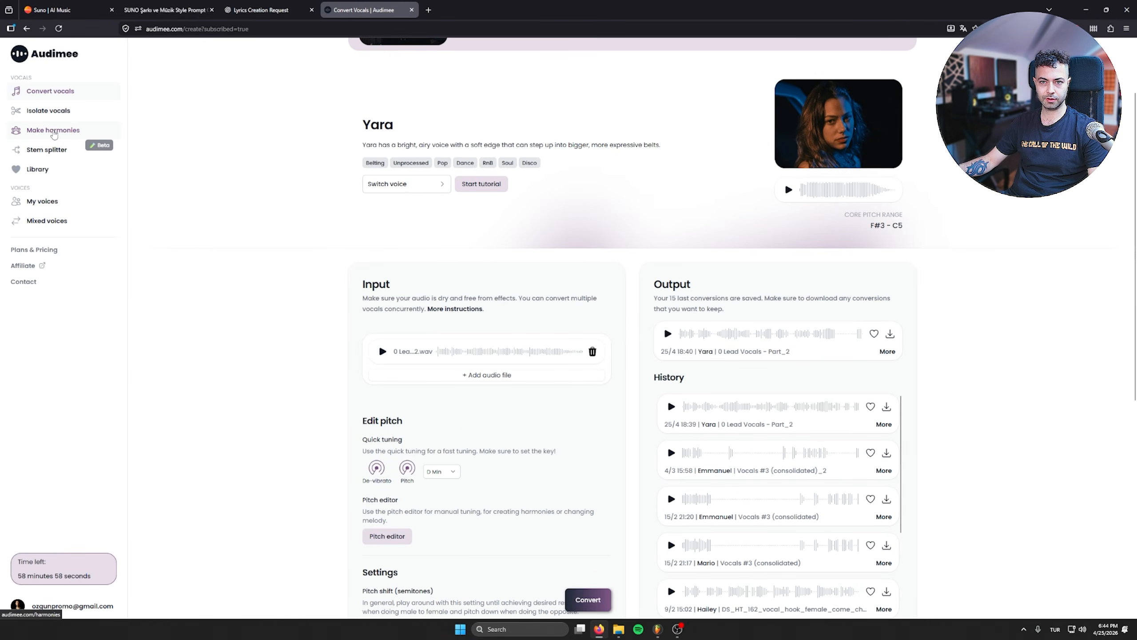
left_click(54, 131)
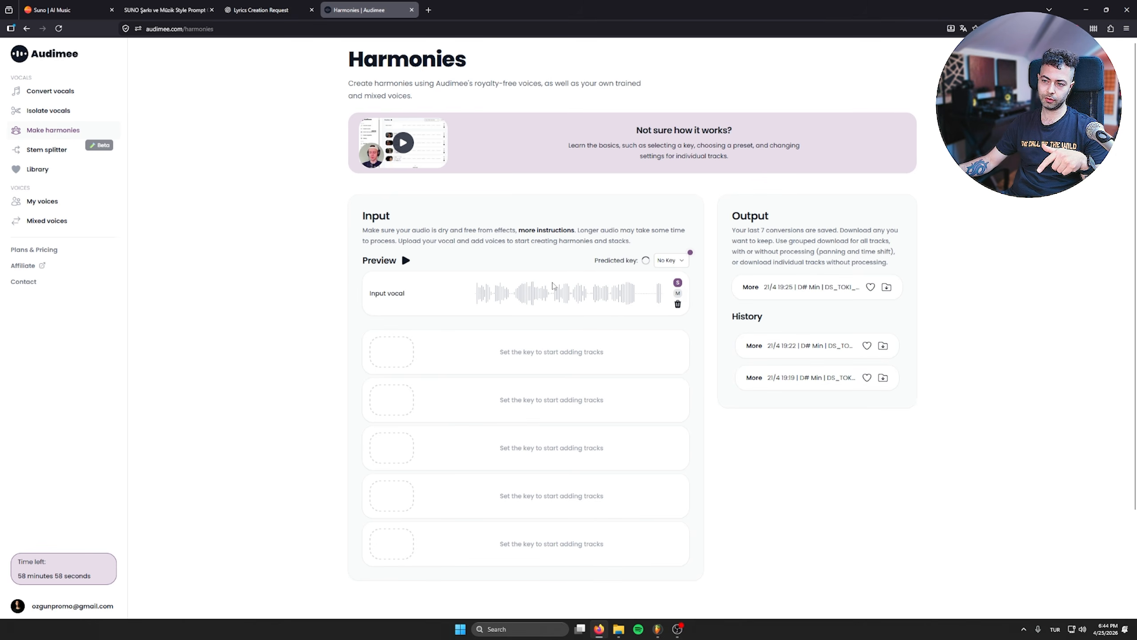
left_click(670, 260)
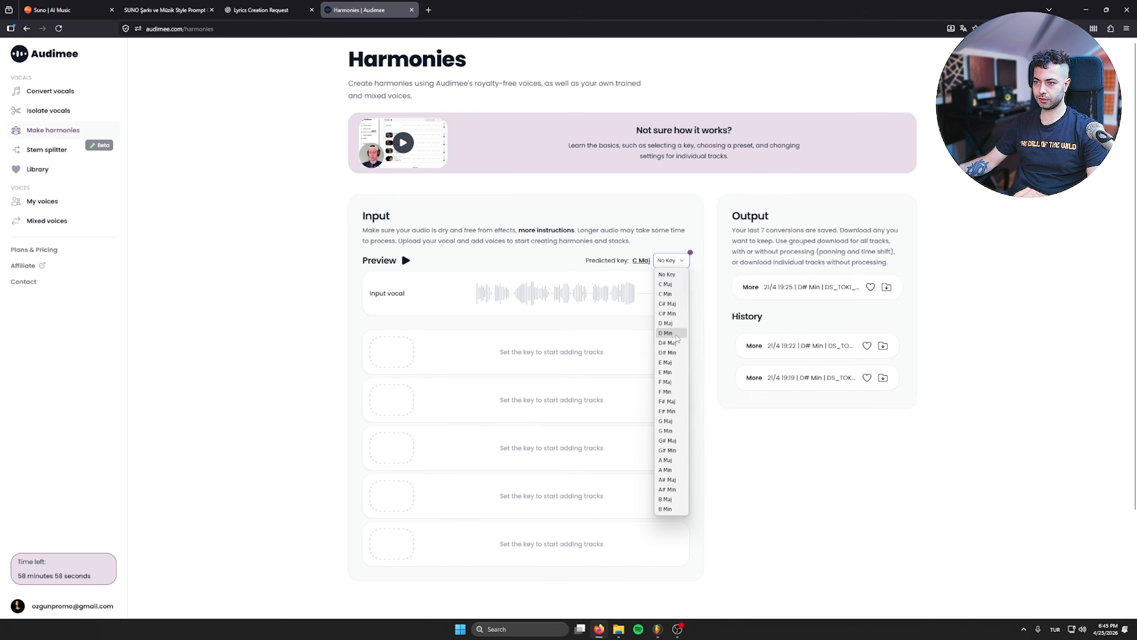
left_click(674, 336)
- Add a first harmony voice set to + Third and assign it the female voice Hailey
left_click(542, 355)
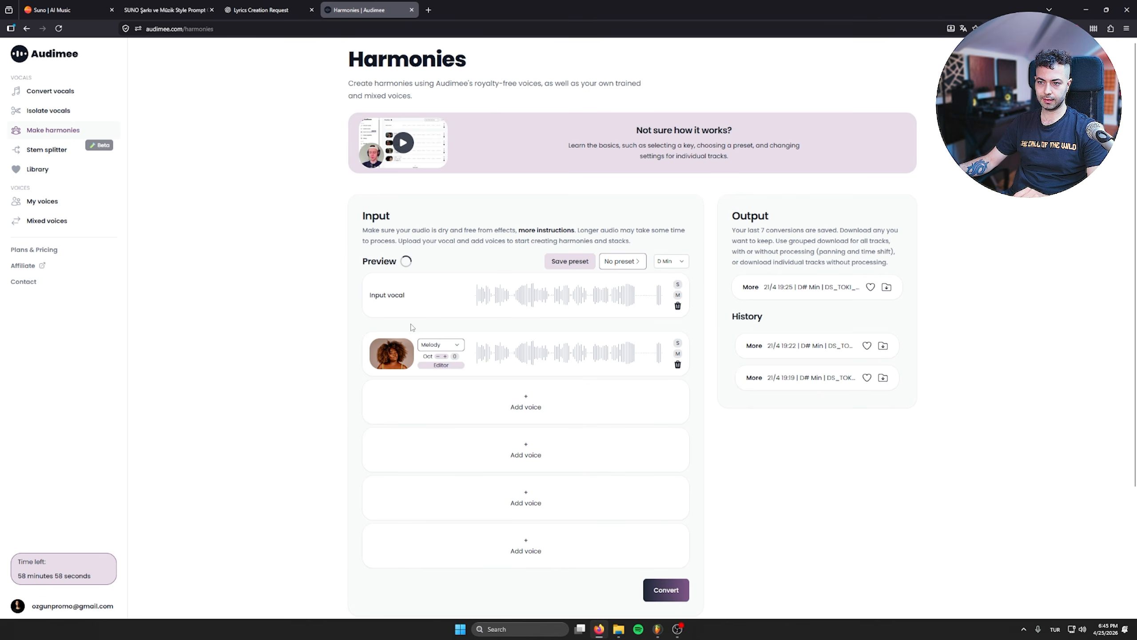
left_click(433, 345)
left_click(429, 371)
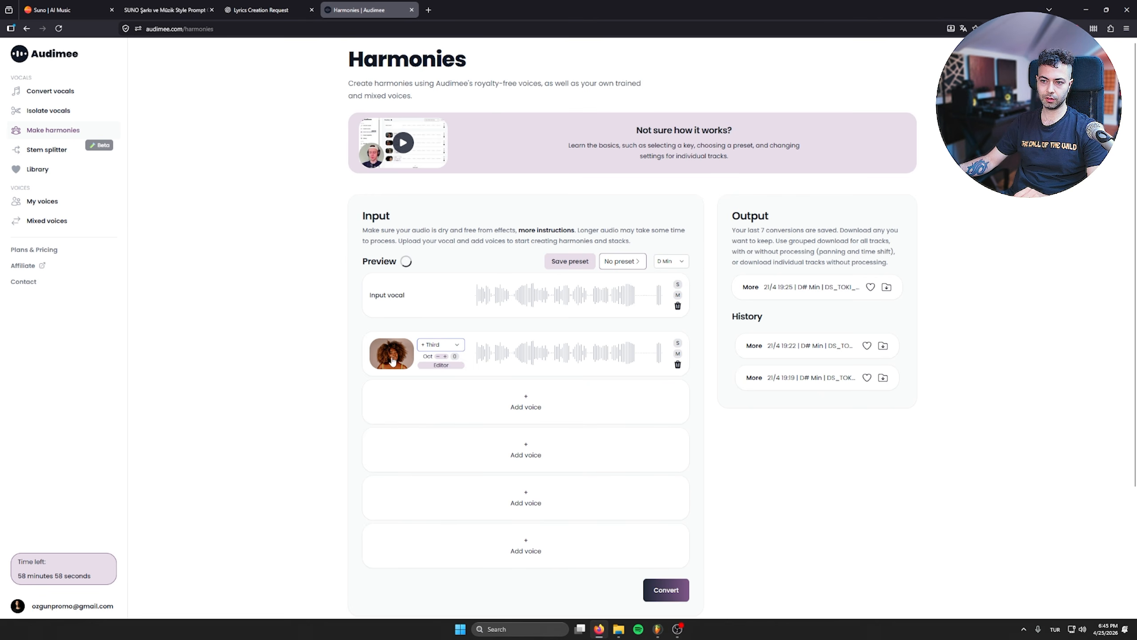
left_click(392, 357)
left_click(343, 159)
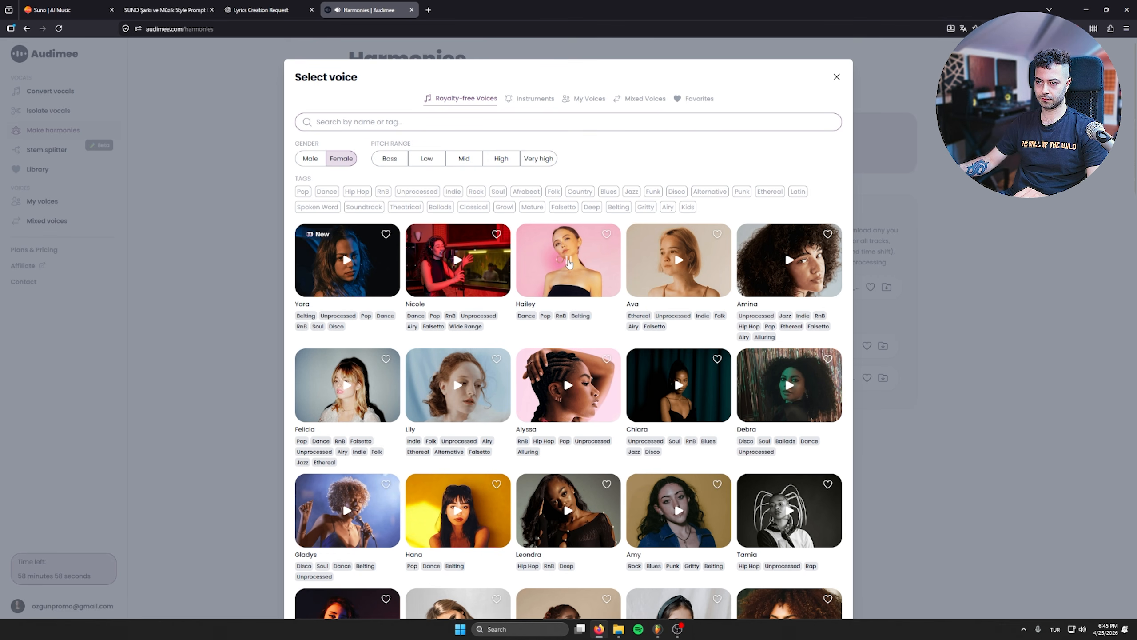
left_click(608, 274)
- Set the second harmony voice to Root Drone and assign it the voice Yara
left_click(441, 393)
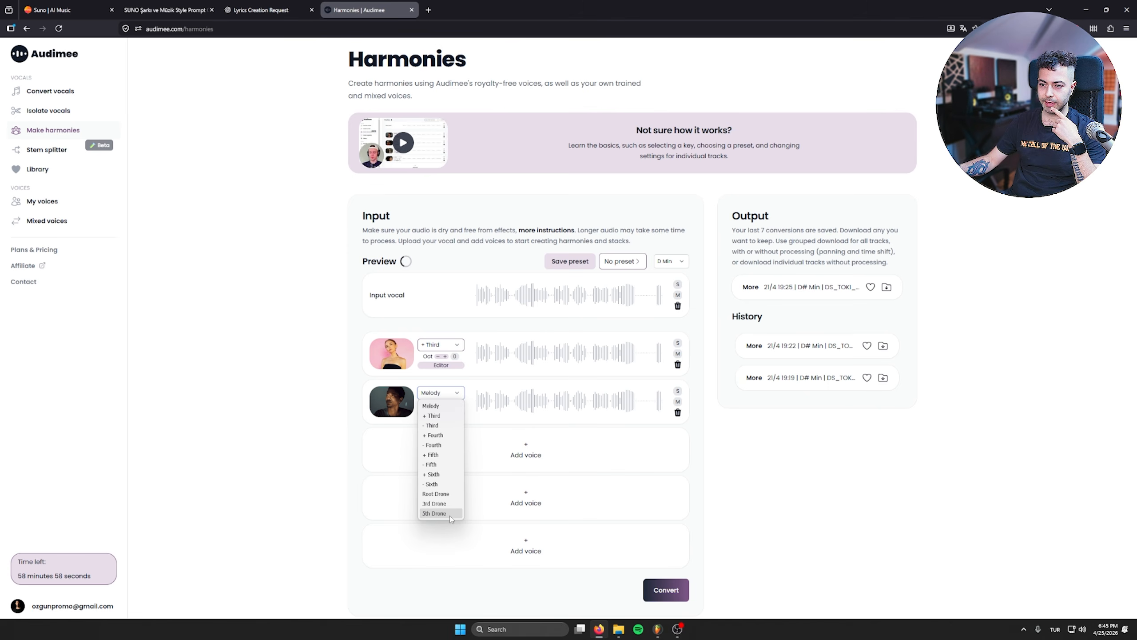
left_click(449, 494)
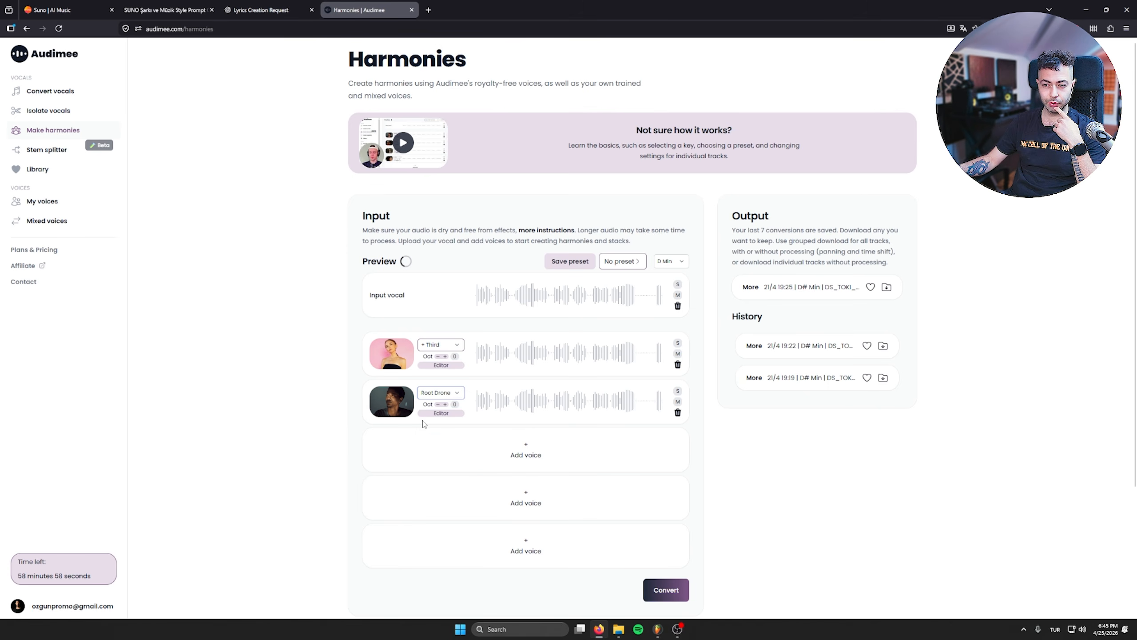
left_click(403, 395)
left_click(372, 279)
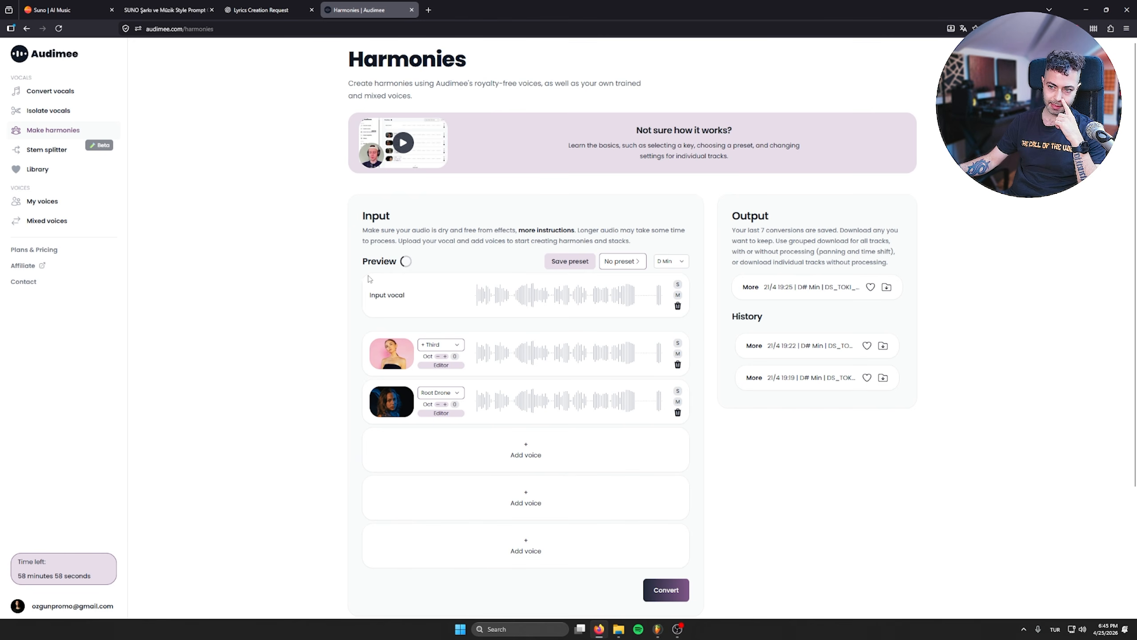
- Add Ava as the third harmony voice, set it to + Third, and convert the harmonies
left_click(526, 447)
left_click(412, 447)
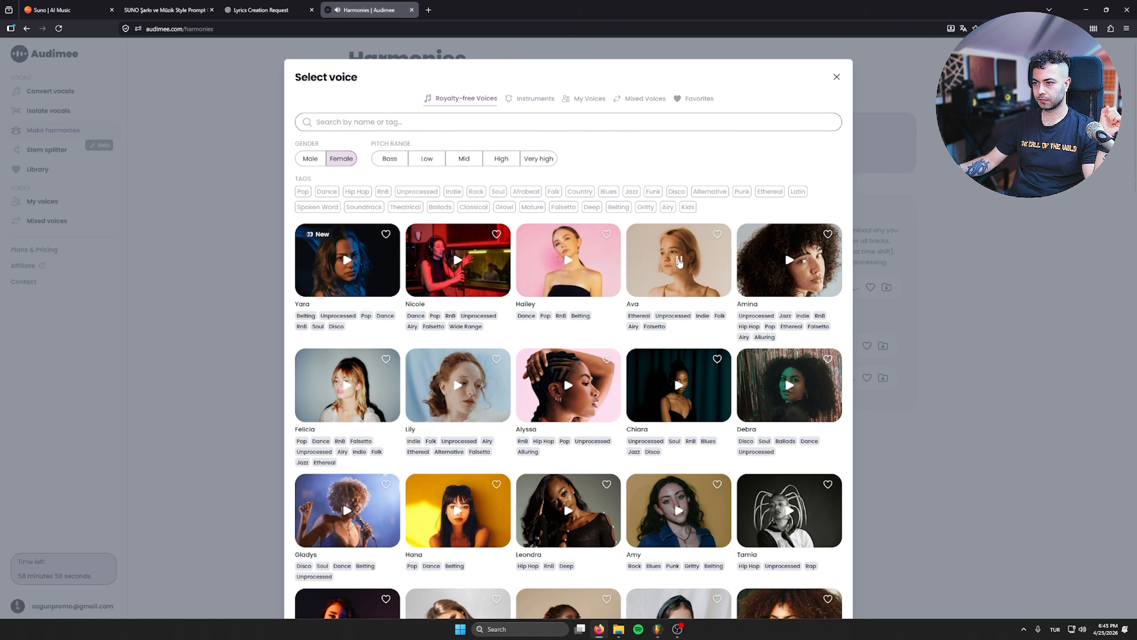
left_click(709, 280)
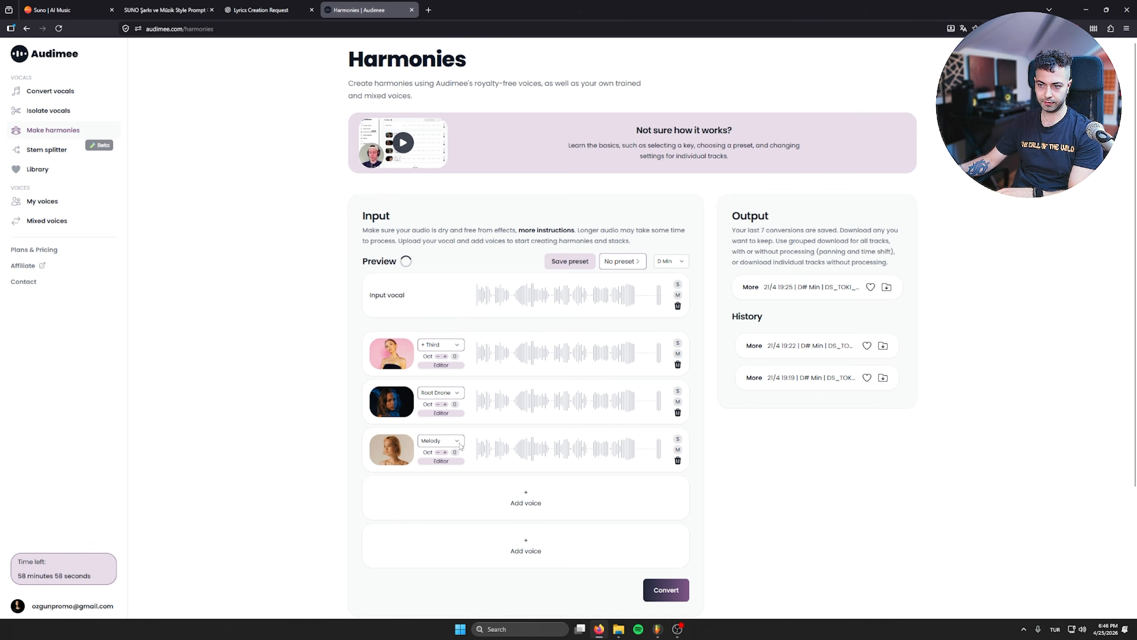
left_click(459, 444)
left_click(445, 464)
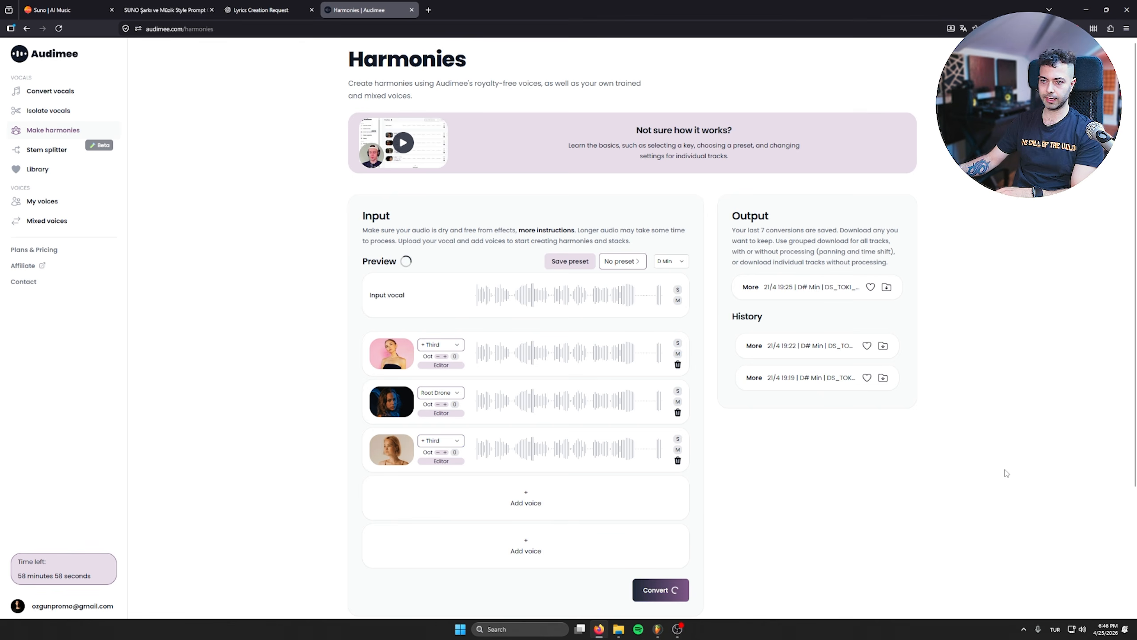
- Import the three processed harmony WAV files (Ava + Third, Yara Root Drone, Hailey + Third) into the FL Studio playlist on Tracks 7 to 9
left_click_drag(833, 116, 845, 133)
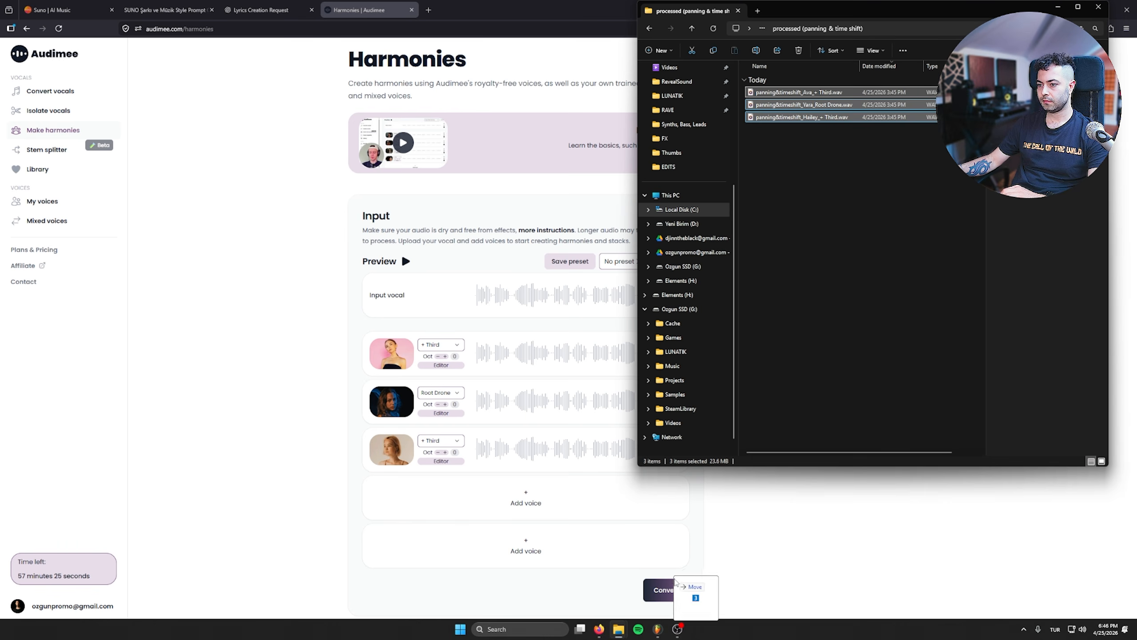
left_click_drag(675, 582, 501, 389)
left_click_drag(494, 297, 181, 252)
scroll(137, 288, "down", 1)
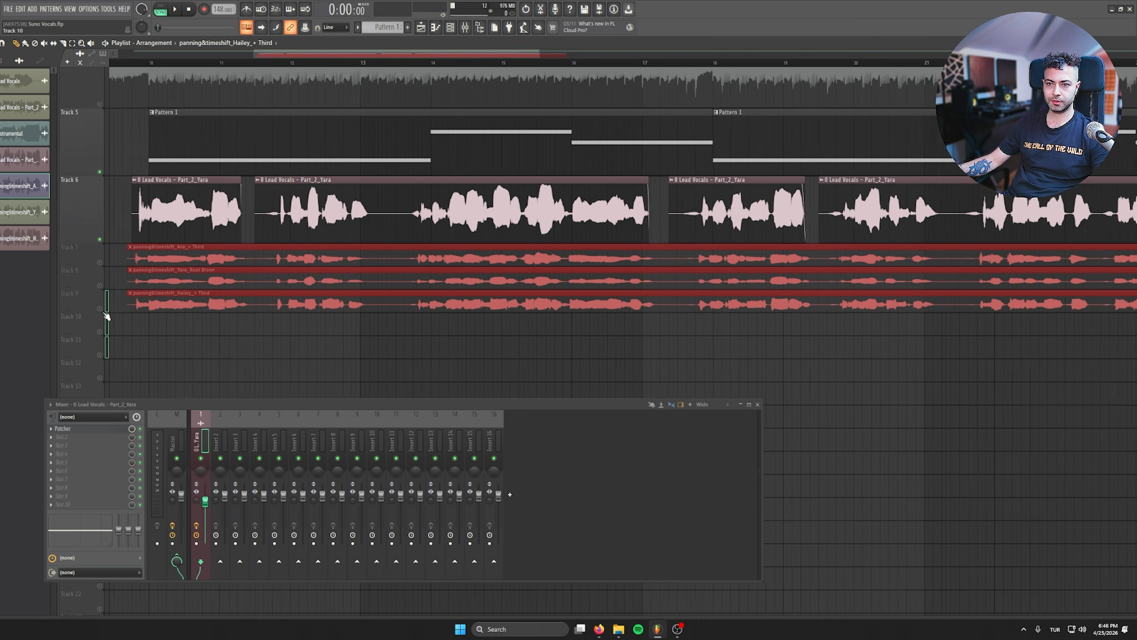
- Align the three harmony clips with the start of the Yara lead vocal clip on Track 6
scroll(139, 294, "up", 5)
scroll(601, 274, "down", 2)
scroll(627, 231, "up", 5)
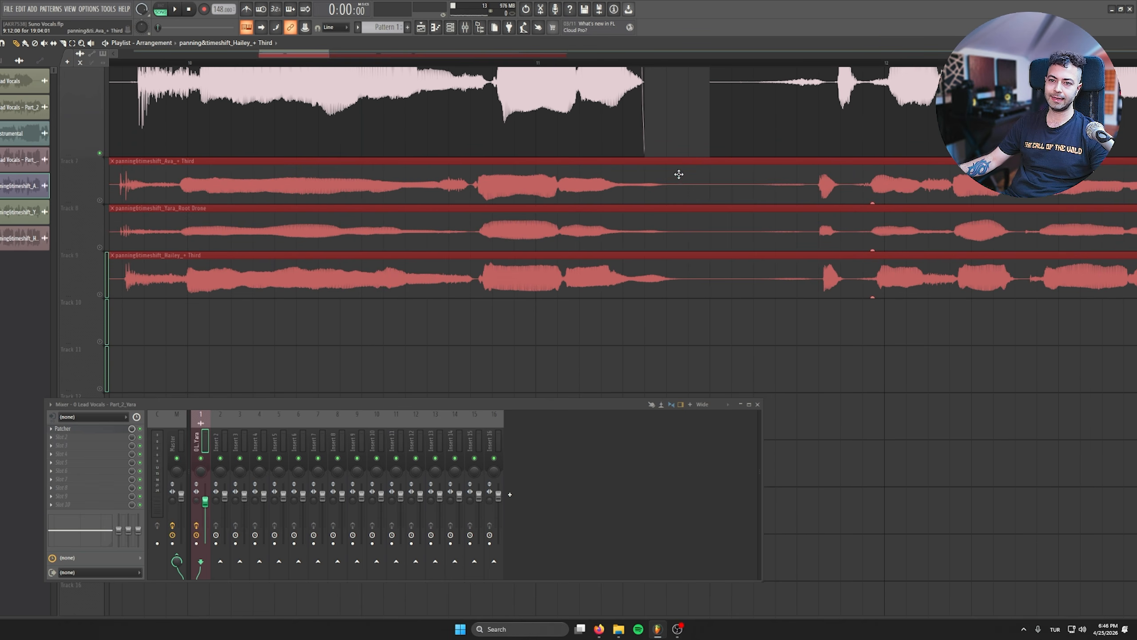
left_click_drag(121, 175, 294, 185)
left_click(614, 361)
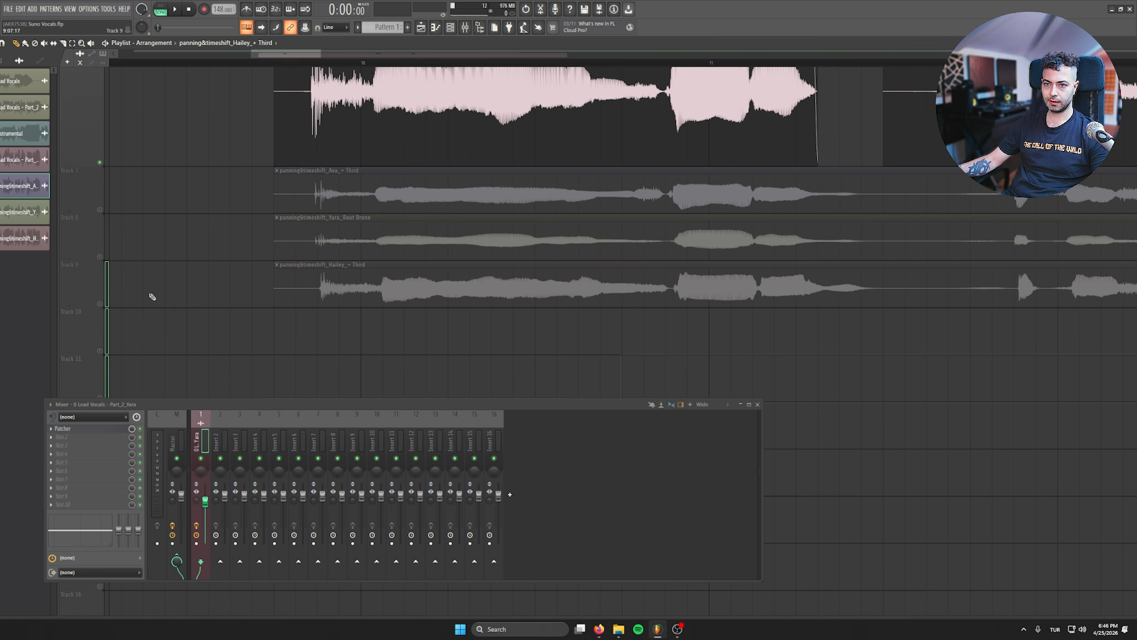
- Unmute harmony Tracks 7 to 9, play them without the lead vocal, and close the mixer
left_click_drag(103, 211, 103, 308)
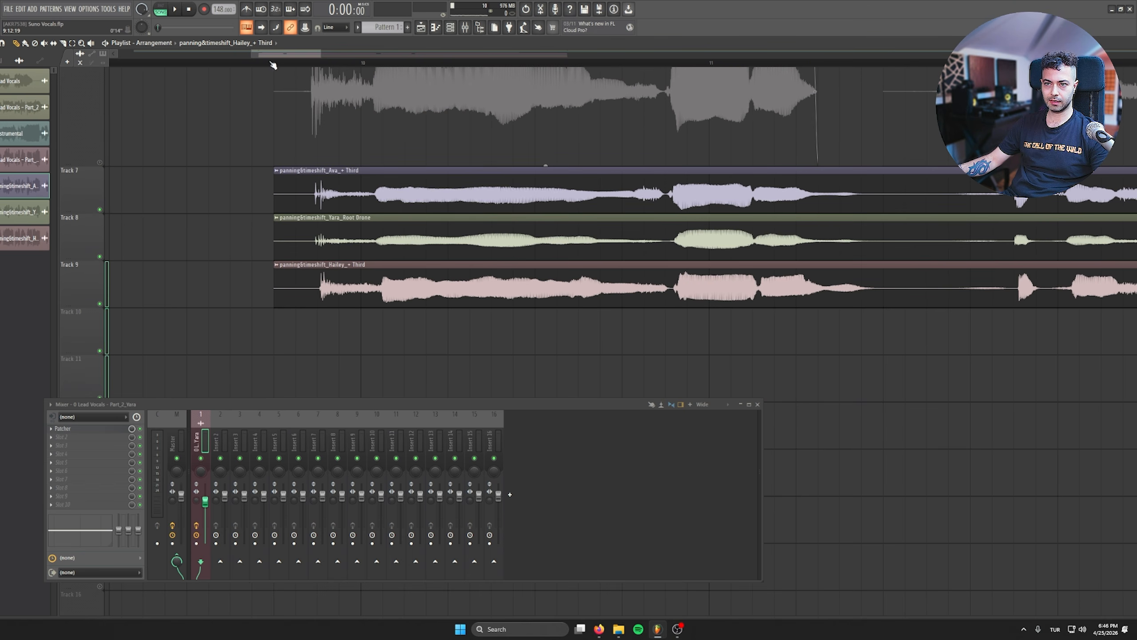
scroll(338, 264, "down", 3)
key("space")
left_click(758, 405)
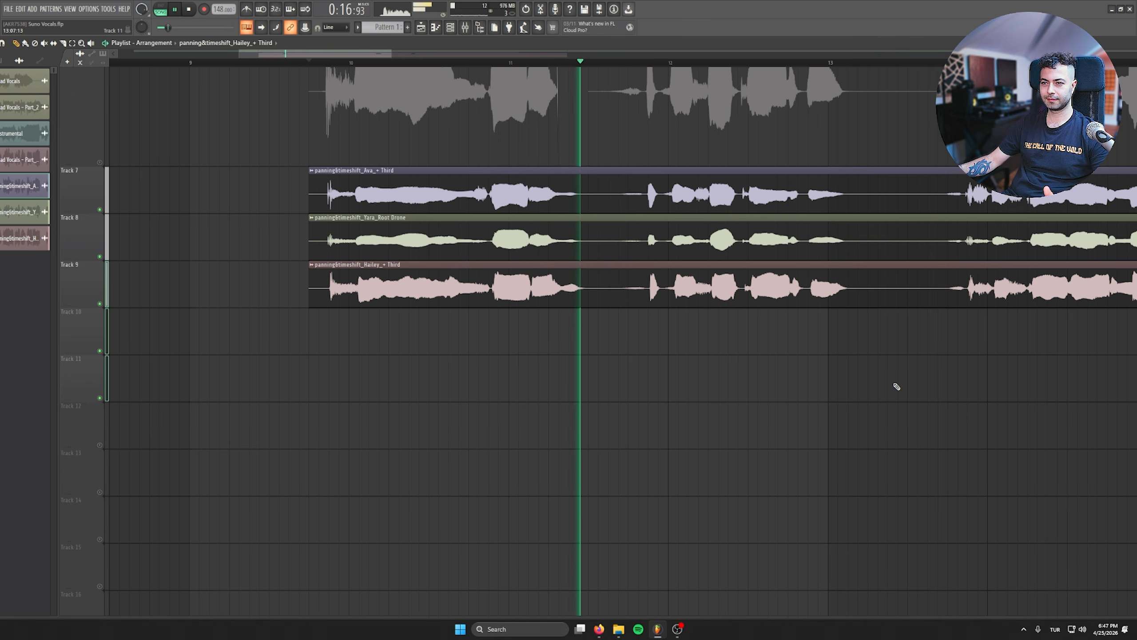
left_click_drag(708, 385, 576, 408)
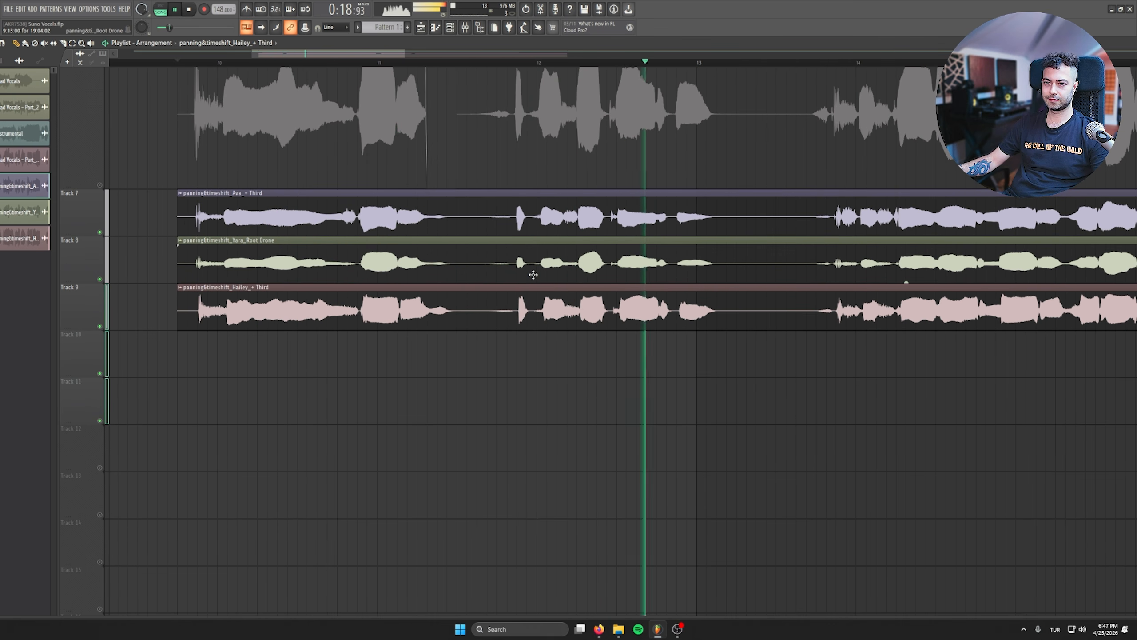
- Stop playback, swap the Hailey harmony to Track 8 and the Yara Root Drone to Track 9, and unmute Track 9
key("space")
right_click(100, 232)
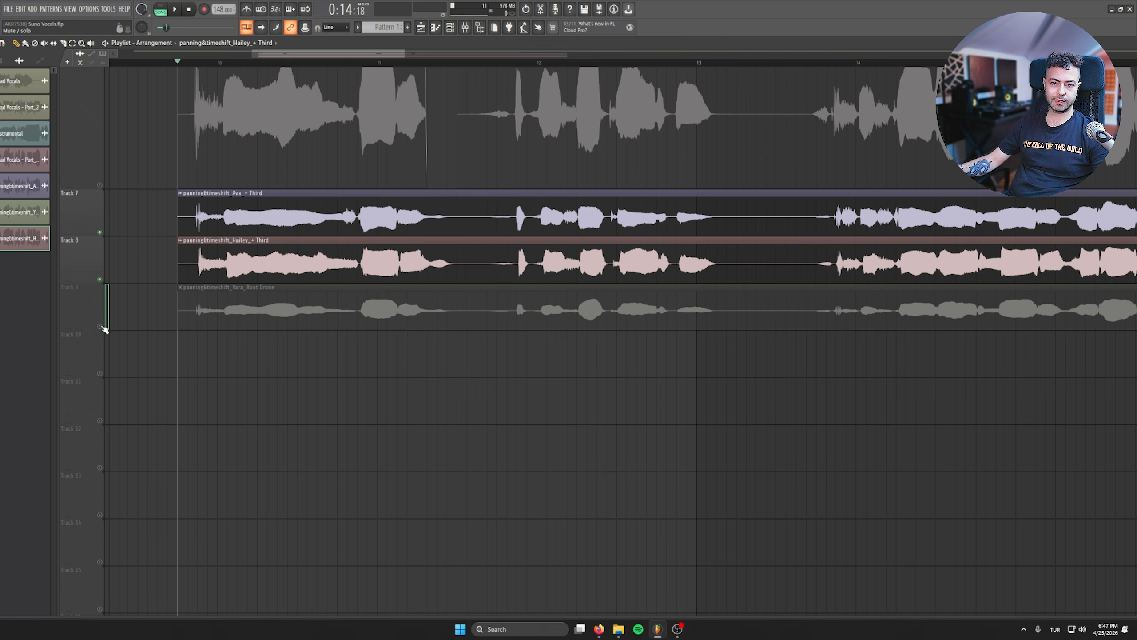
left_click(99, 326)
- Switch the Ava, Hailey and Yara Root Drone harmony clips to multichannel waveform view
double_click(325, 206)
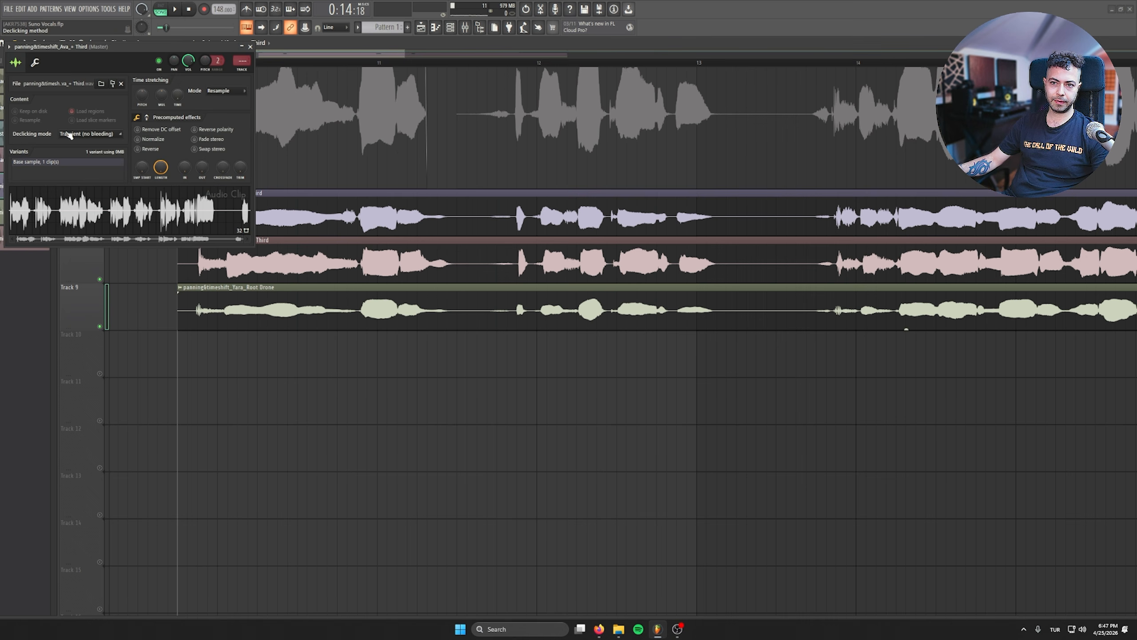
right_click(66, 207)
left_click(122, 370)
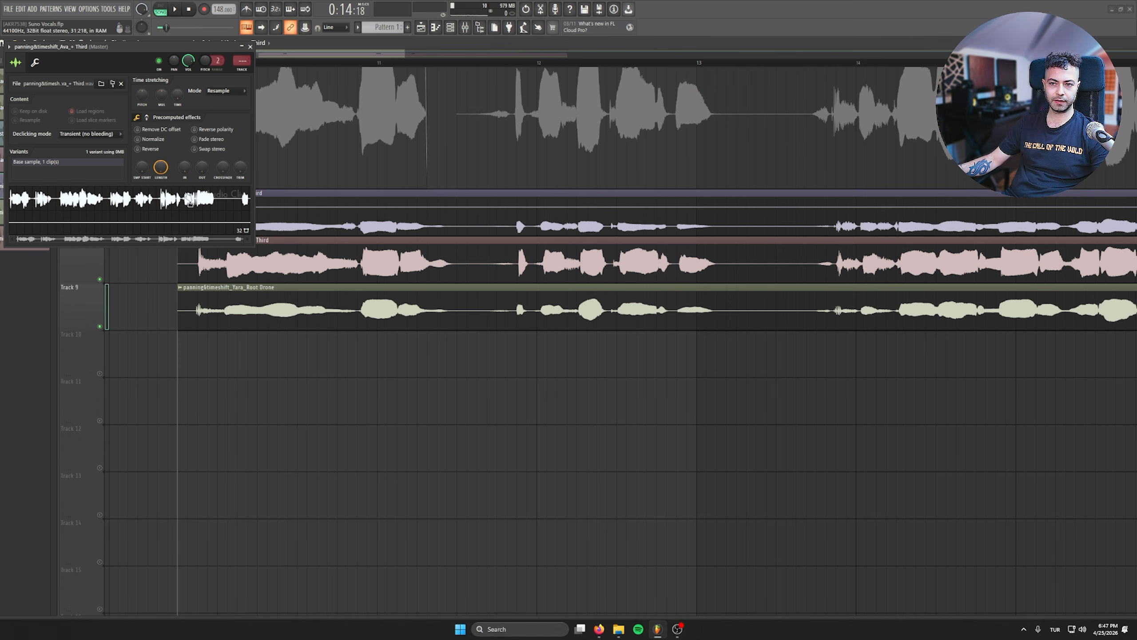
left_click(250, 46)
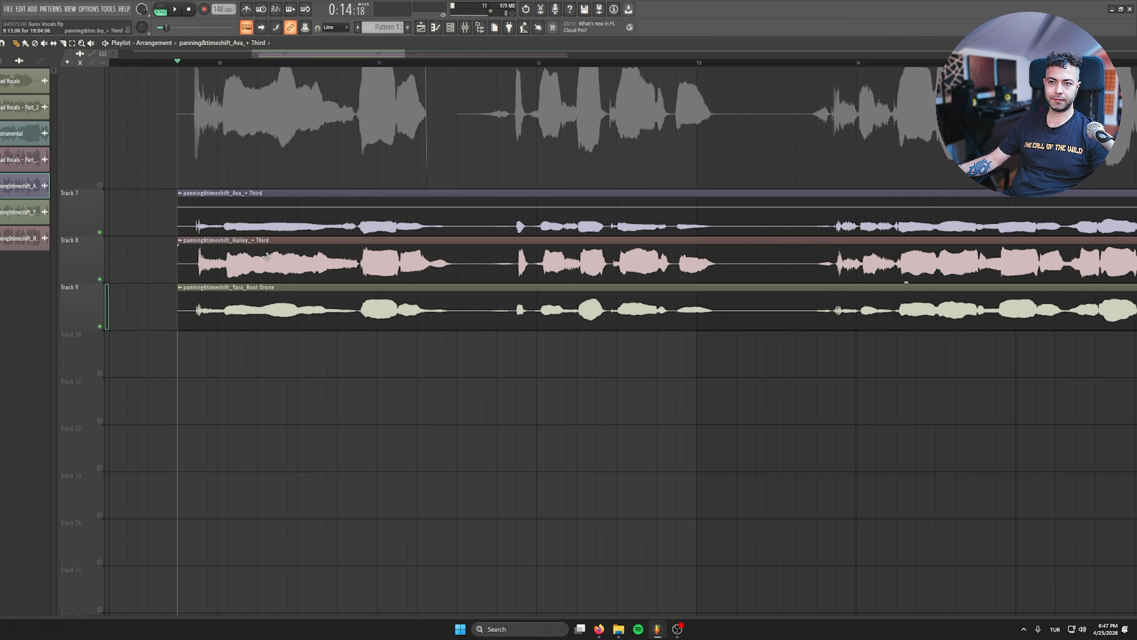
double_click(224, 262)
right_click(161, 239)
left_click(185, 391)
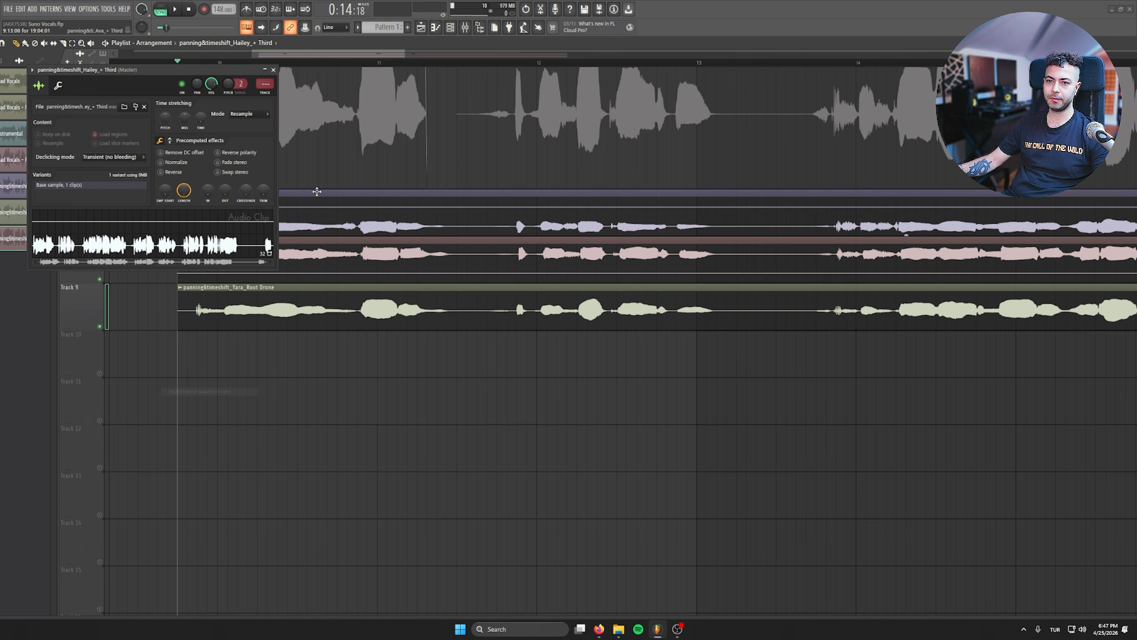
left_click(273, 69)
double_click(224, 309)
right_click(132, 230)
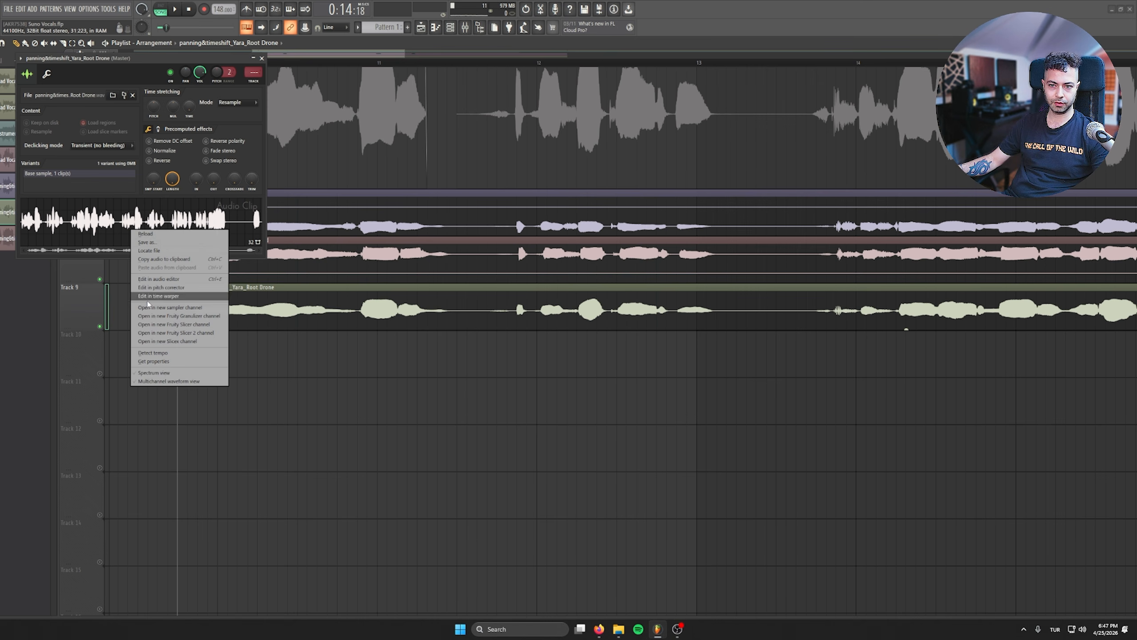
left_click(159, 380)
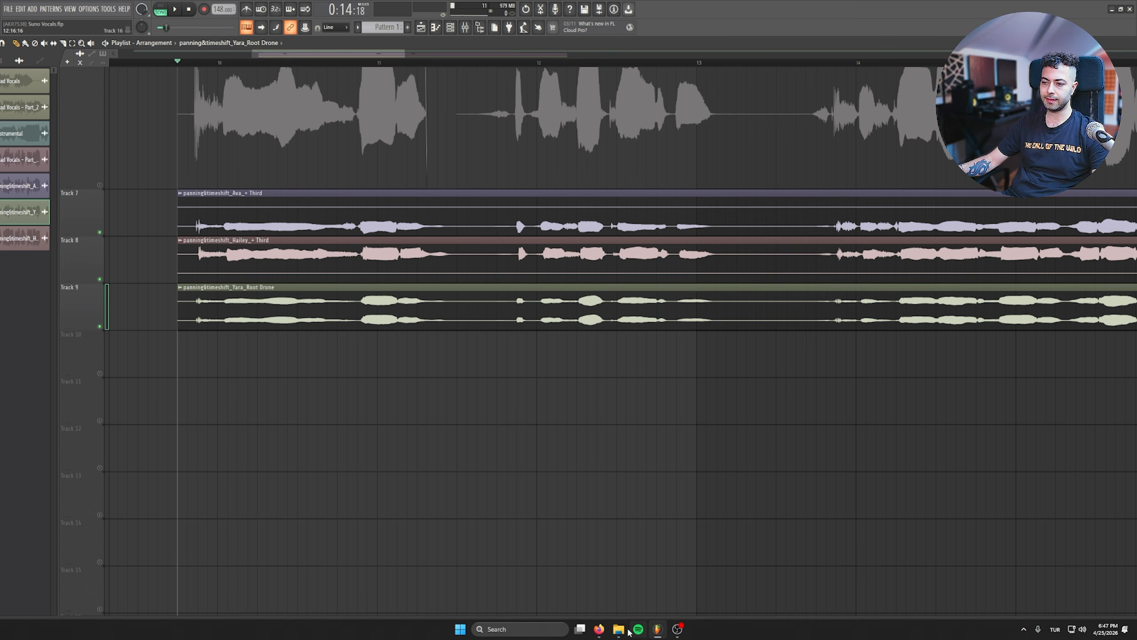
- Check the harmony files in the processed (panning & time shift) folder and return to FL Studio
left_click(622, 630)
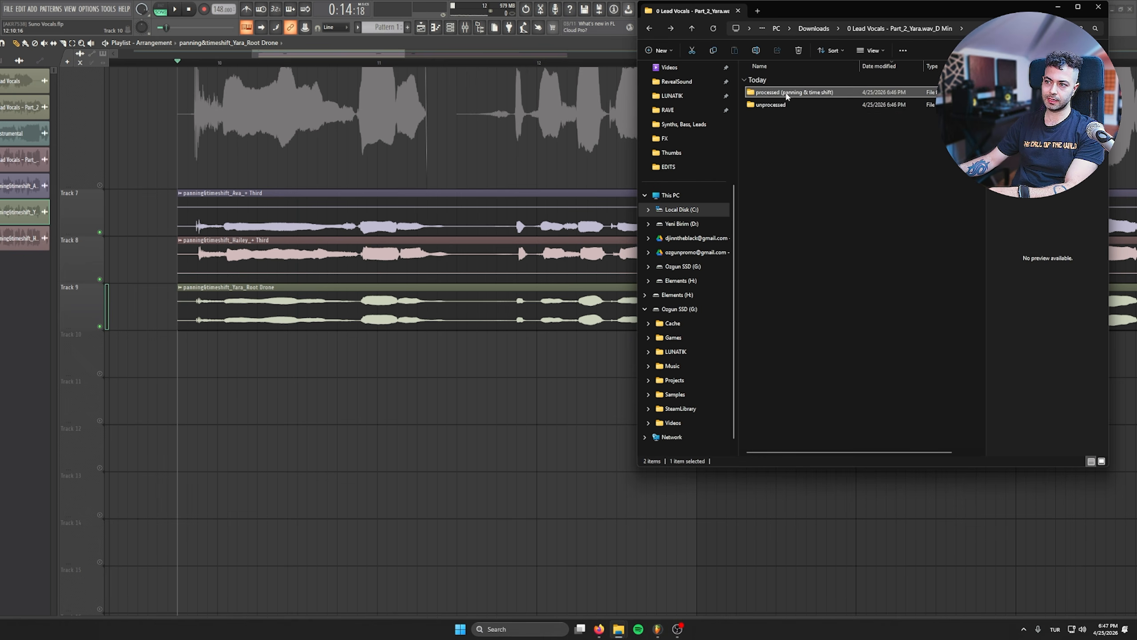
double_click(797, 93)
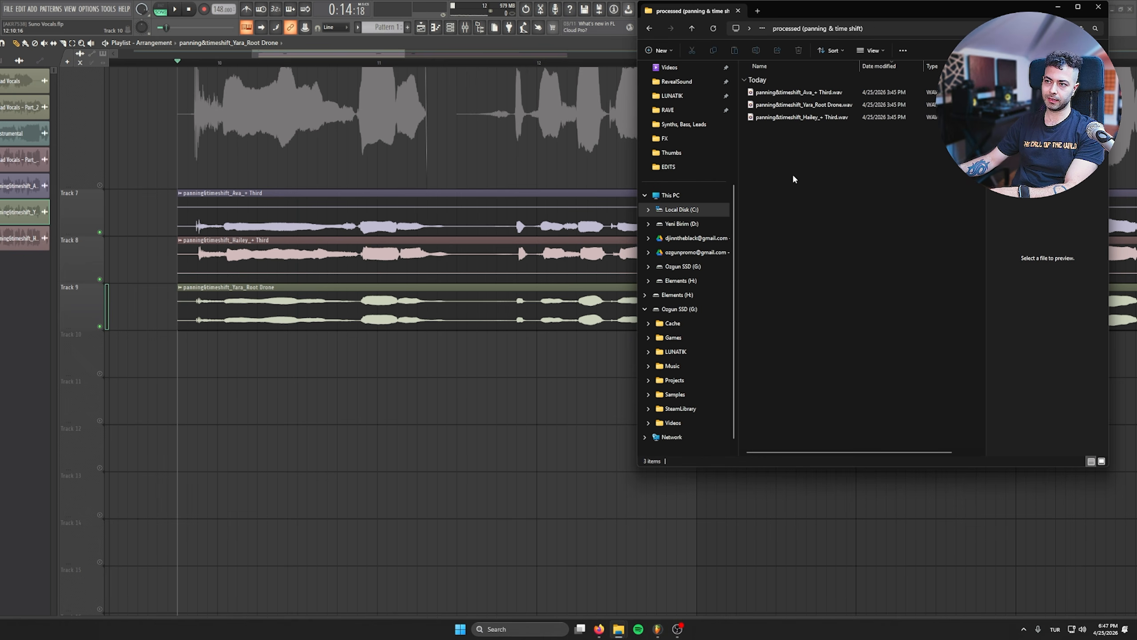
left_click(325, 384)
- Unmute the Yara lead vocal on Track 6 and briefly play it with the harmonies
left_click_drag(143, 223, 121, 235)
left_click(100, 198)
key("space")
key("space")
- Select the three harmony clips and lower their gain to -14.1 dB while playing them against the lead vocal
left_click_drag(222, 275, 255, 378)
left_click_drag(148, 307, 220, 421)
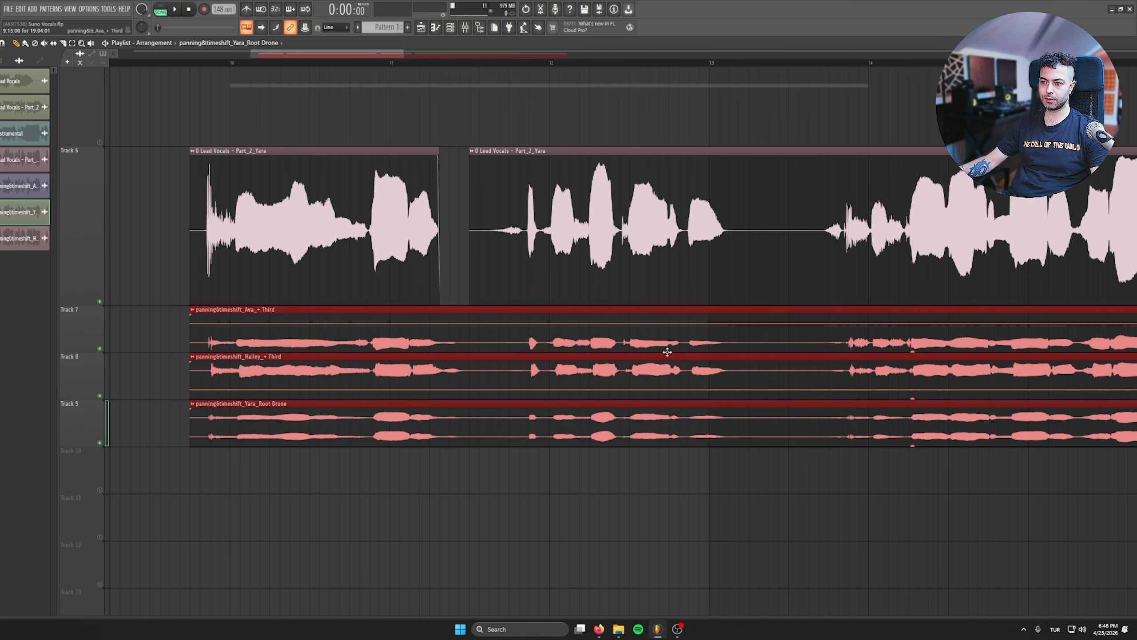
left_click_drag(912, 351, 913, 363)
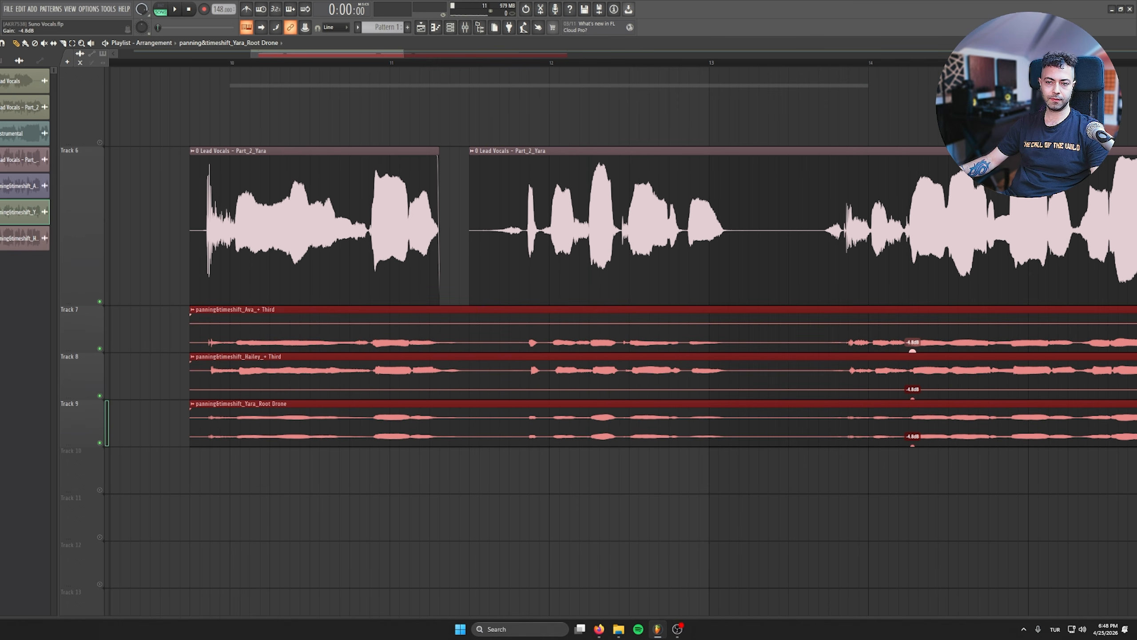
double_click(473, 329)
key("space")
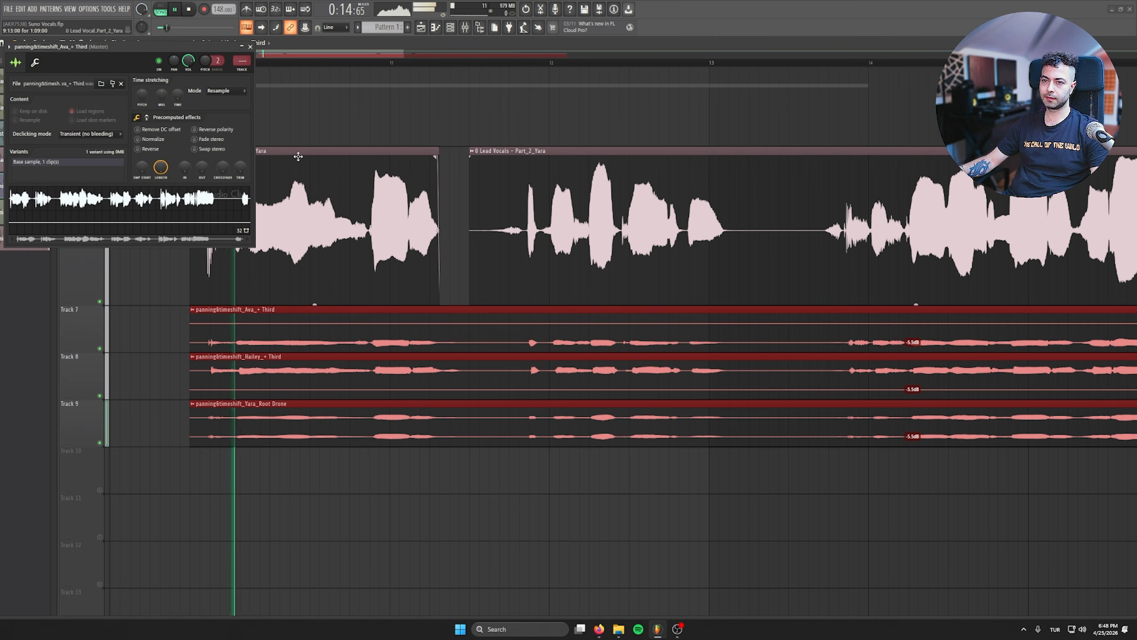
key("Escape")
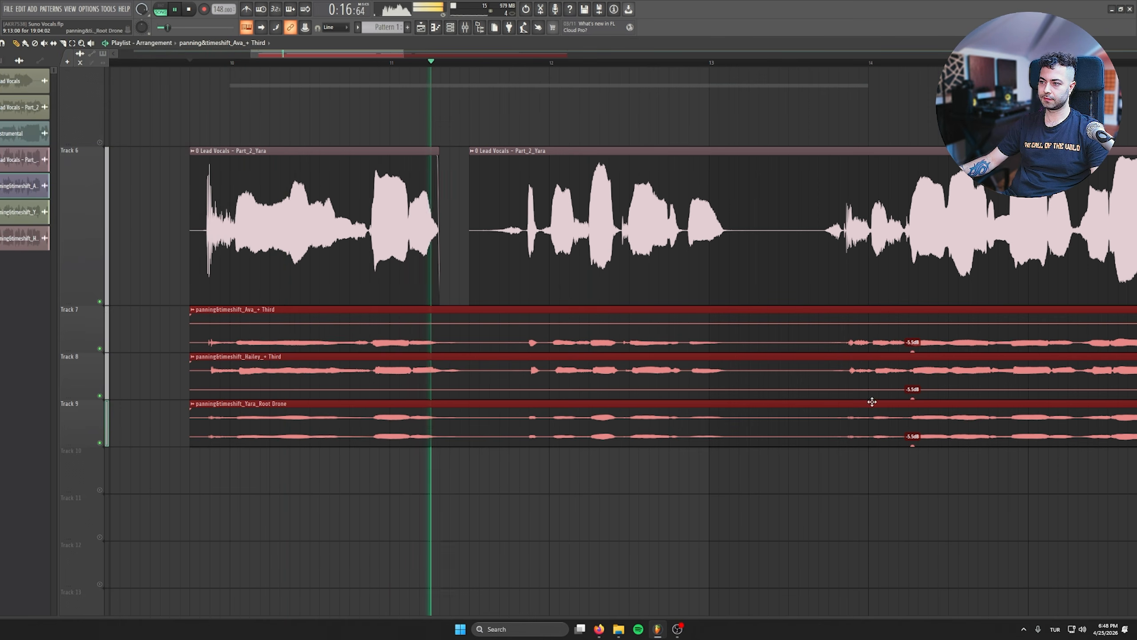
left_click_drag(912, 350, 912, 375)
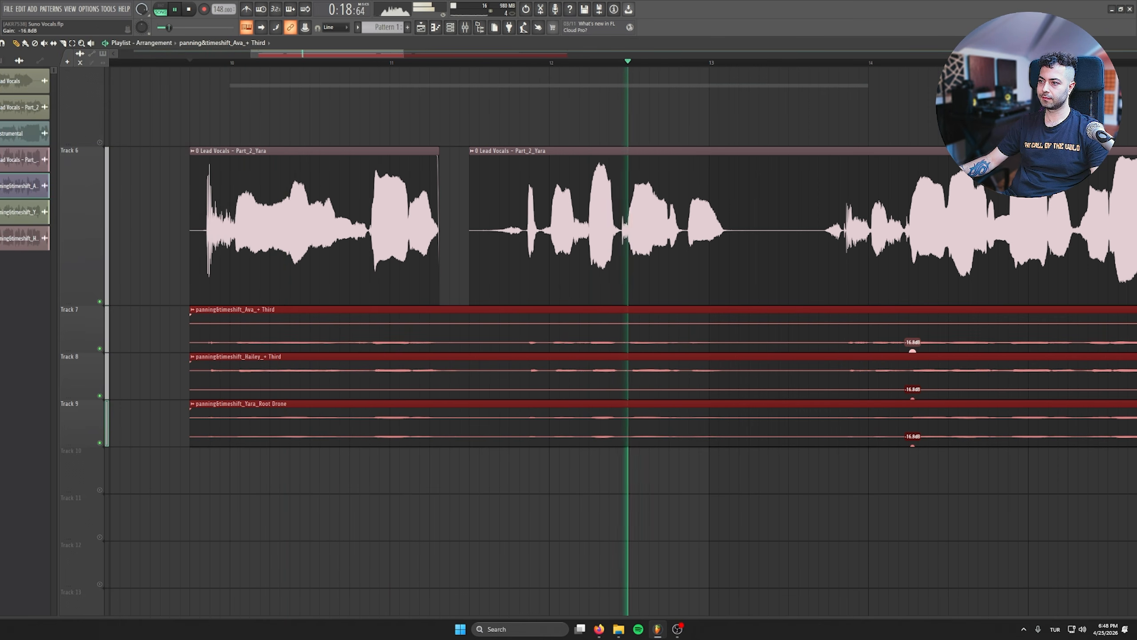
- Unmute the Pattern 1 chord track, deselect the harmony clips, and listen to the chords and vocals together
left_click(100, 142)
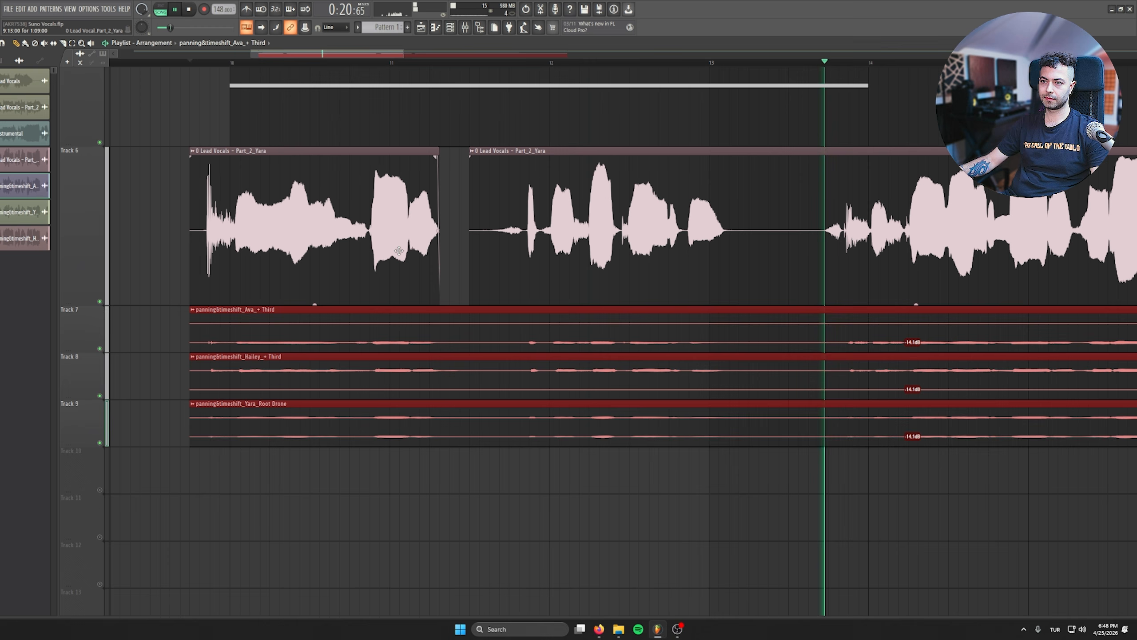
scroll(454, 417, "down", 1)
scroll(453, 417, "down", 4)
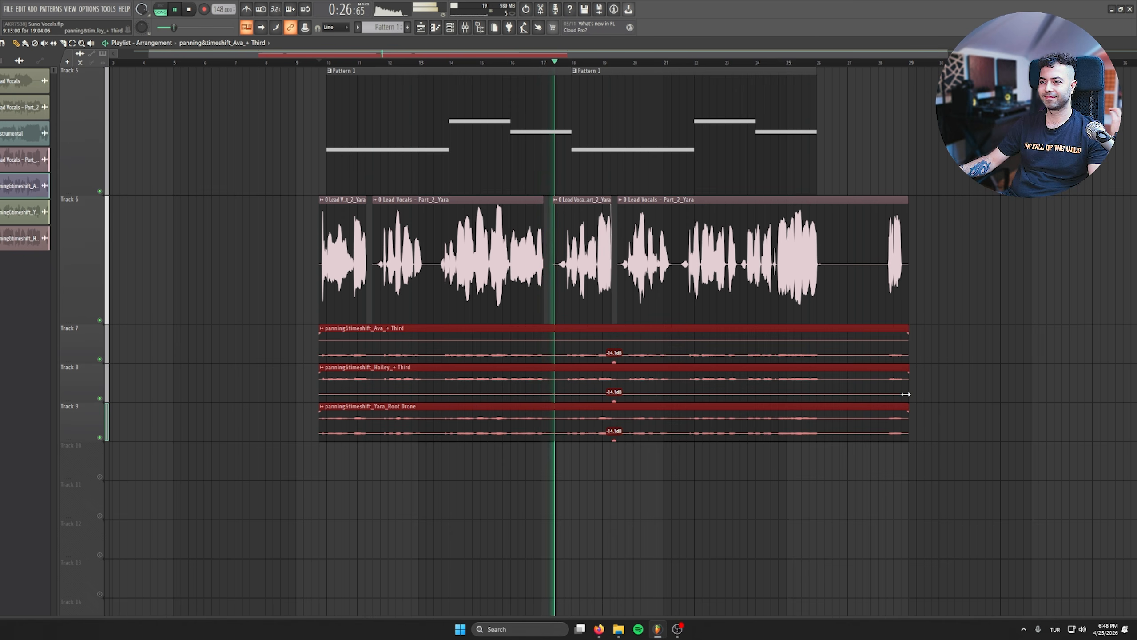
left_click_drag(930, 481, 1133, 521)
scroll(644, 384, "up", 3)
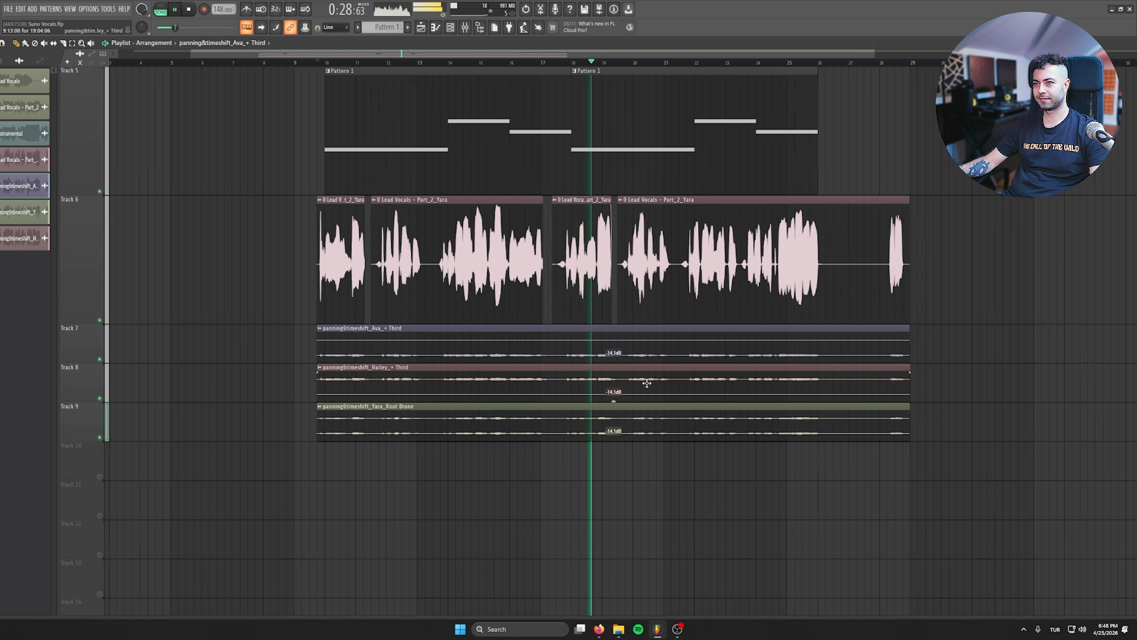
key("space")
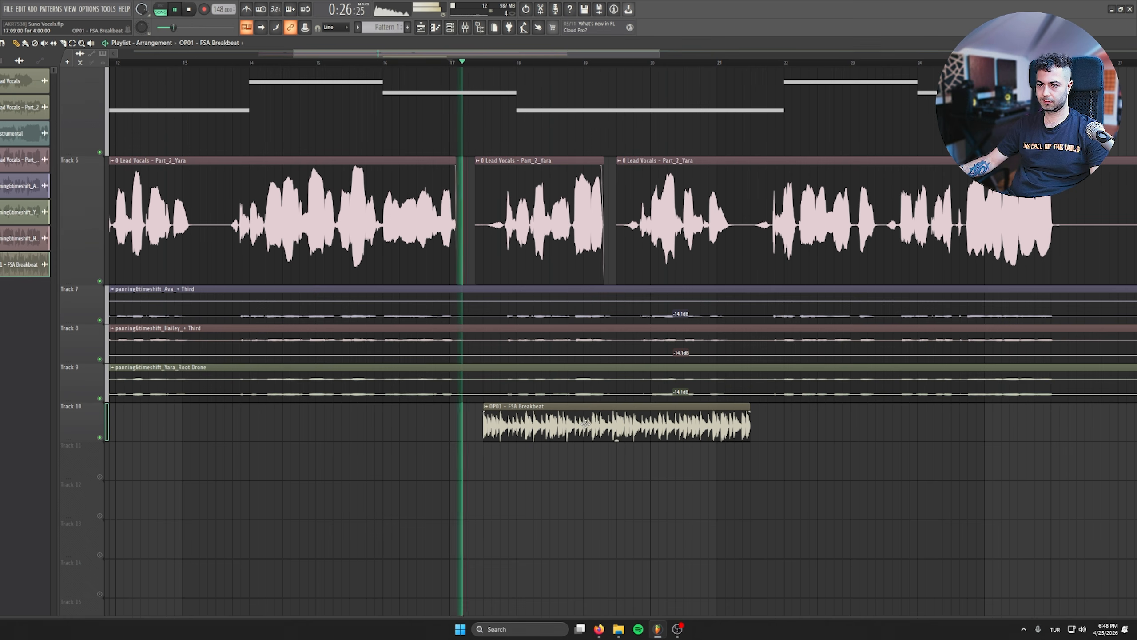
- Place the OP01 - FSA Breakbeat loop at bar 18 on Track 10 and repeat it directly behind the first clip
left_click_drag(589, 419, 623, 419)
left_click(624, 418)
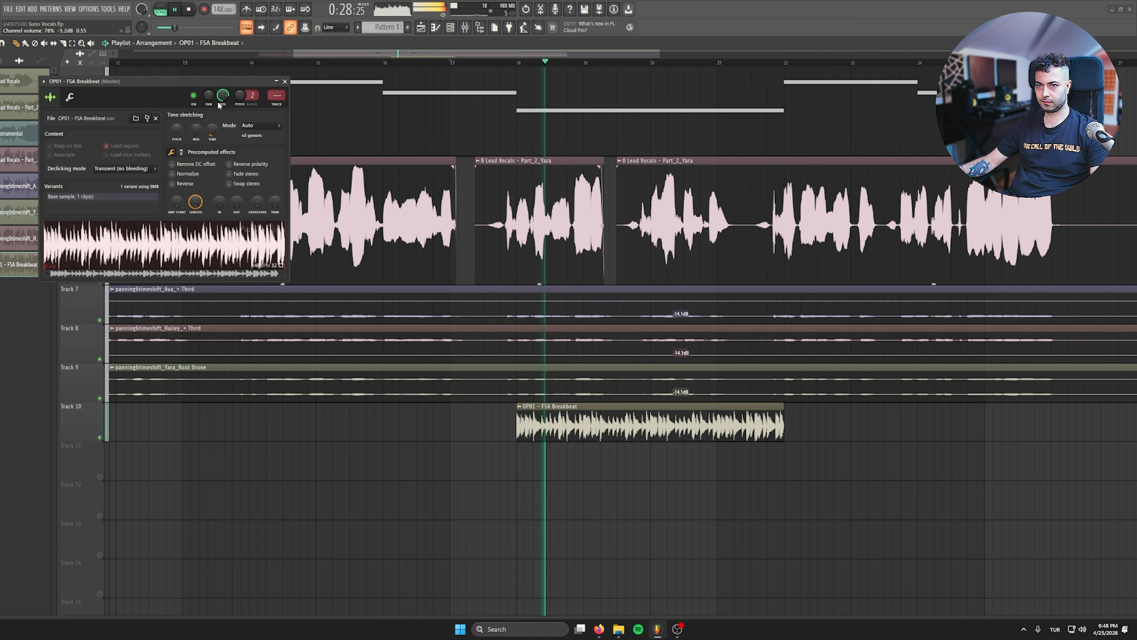
left_click(813, 428)
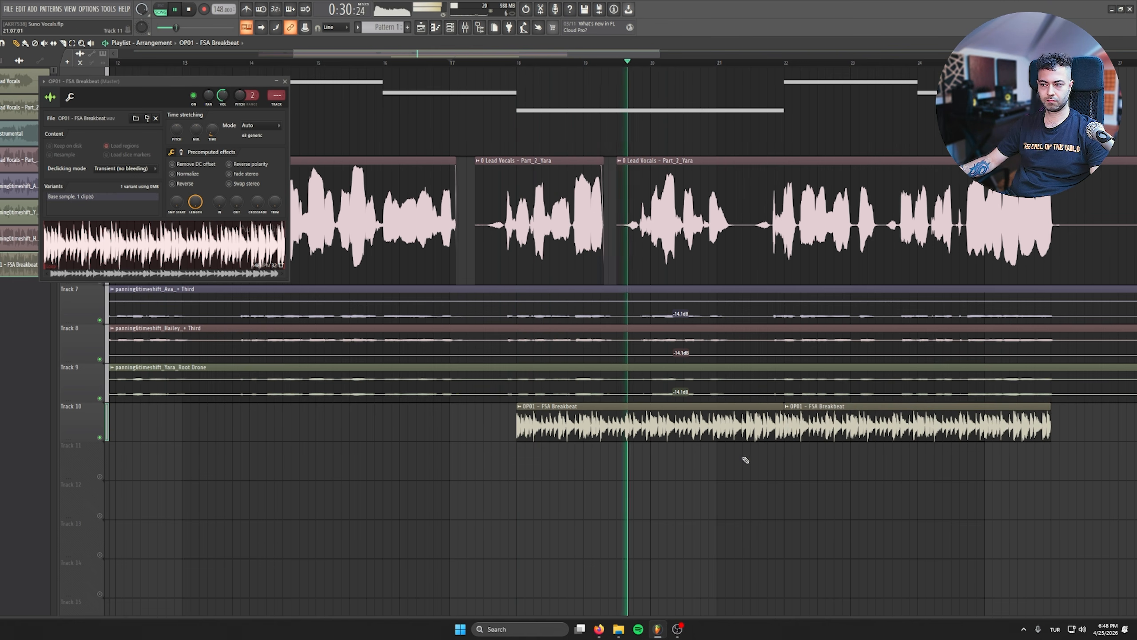
scroll(744, 459, "down", 3)
left_click(287, 81)
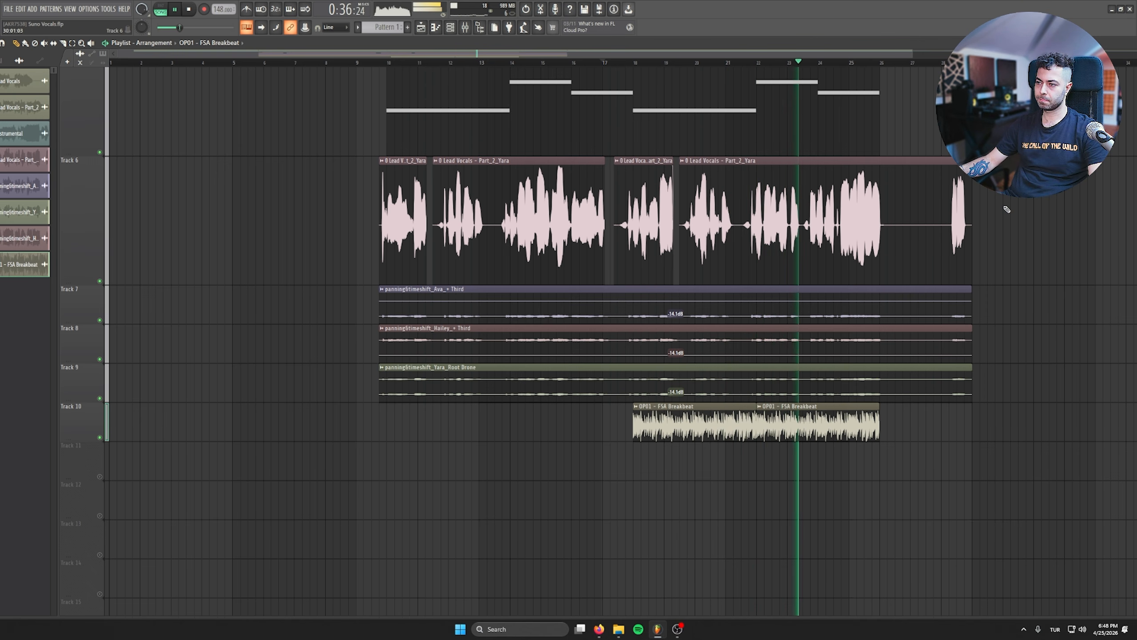
- Trim the Yara lead vocal and the three harmony clips to the end of the chord pattern and delete the stray clips placed beyond it
left_click(964, 251)
left_click_drag(969, 251, 883, 266)
left_click(972, 260)
right_click(1030, 251)
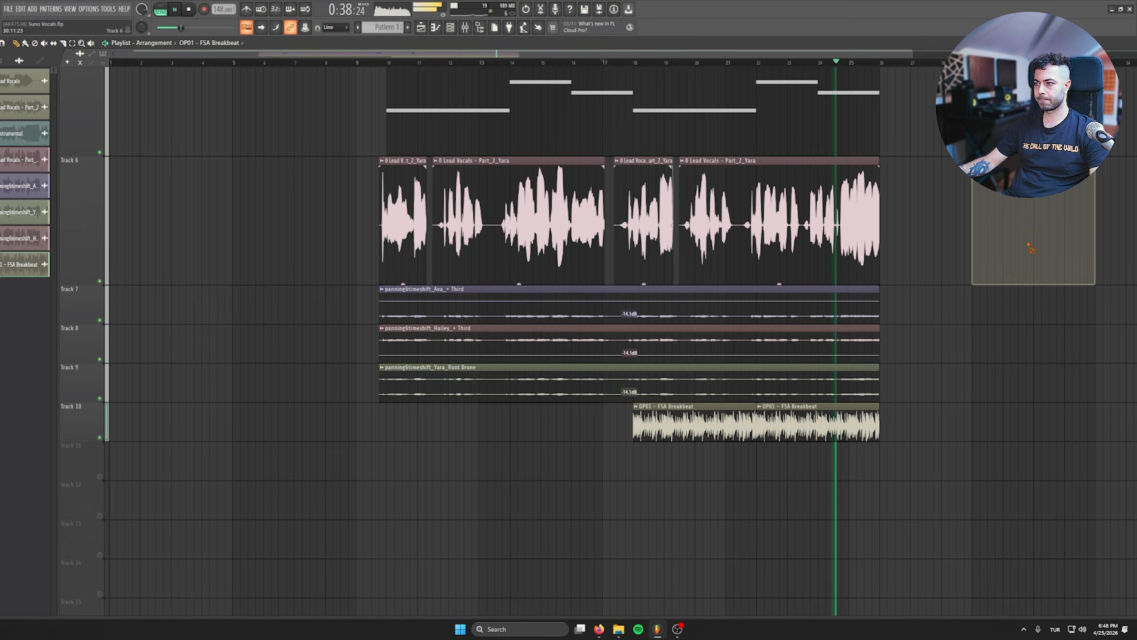
scroll(1000, 383, "up", 4)
scroll(955, 310, "down", 3)
left_click(968, 284)
right_click(1027, 280)
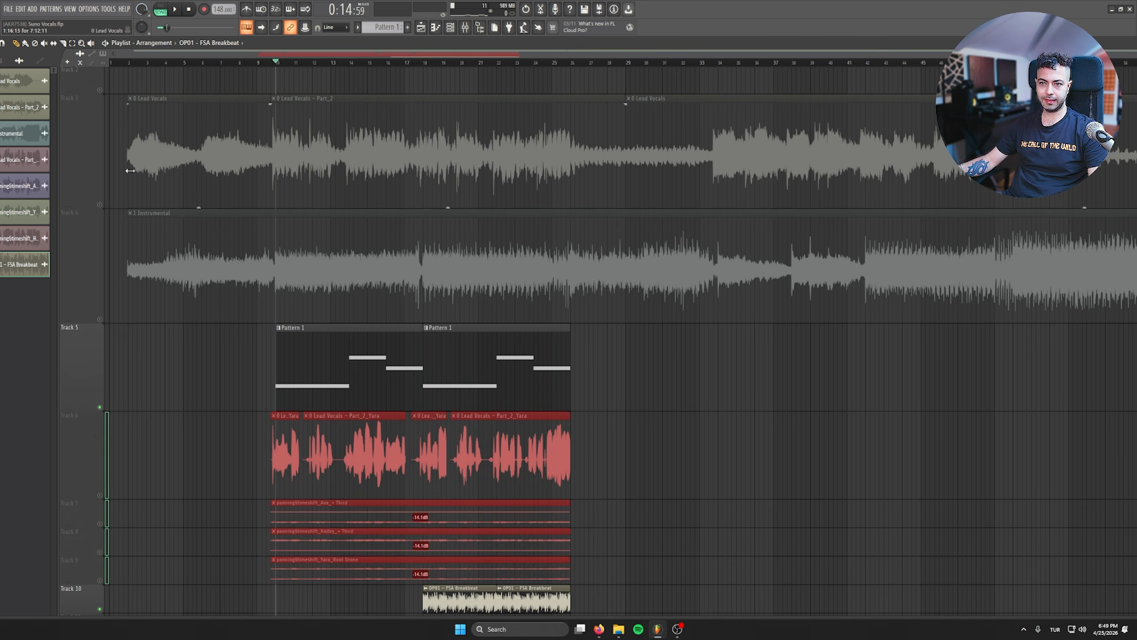
- Toggle the original lead vocals on Track 3 for comparison, mute them again, and reactivate the Yara vocal and harmony tracks
left_click(100, 204)
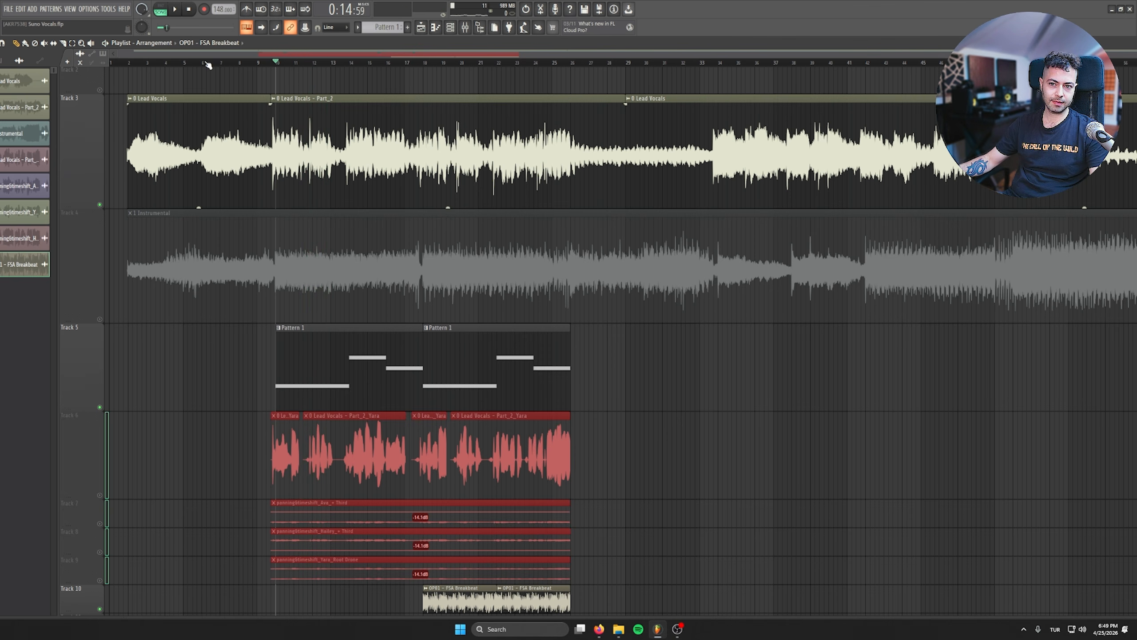
left_click(101, 205)
right_click(101, 205)
right_click(101, 205)
left_click(101, 205)
left_click(102, 319)
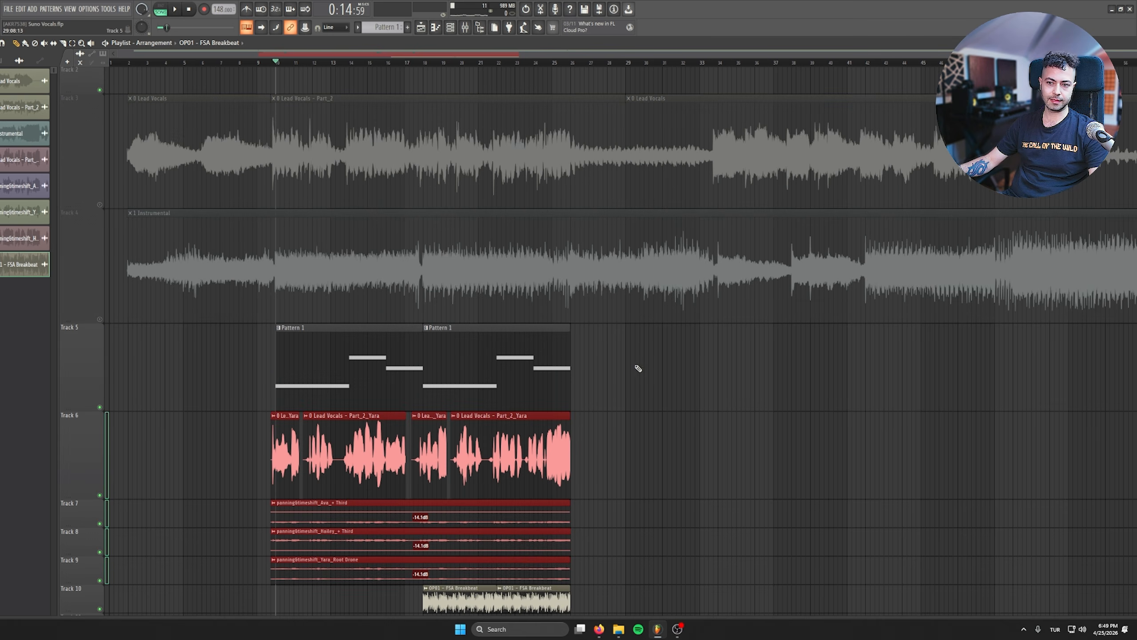
- Compare the Yara vocals over the original instrumental and over the Pattern 1 chords by toggling Tracks 4 and 5 during playback
left_click(797, 424)
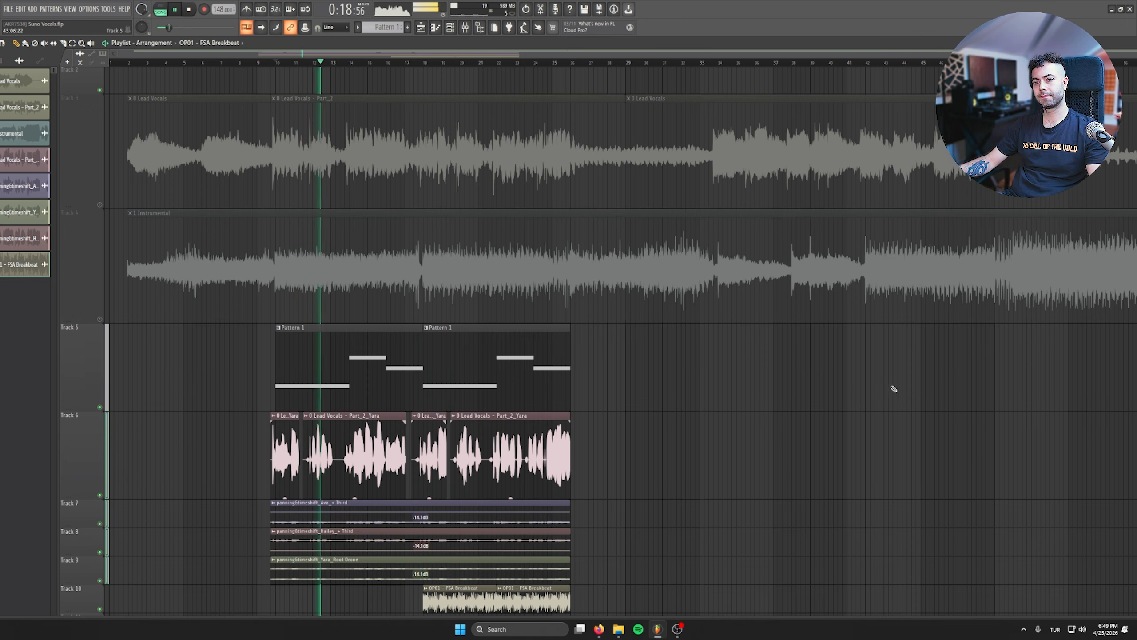
left_click(100, 407)
left_click(100, 319)
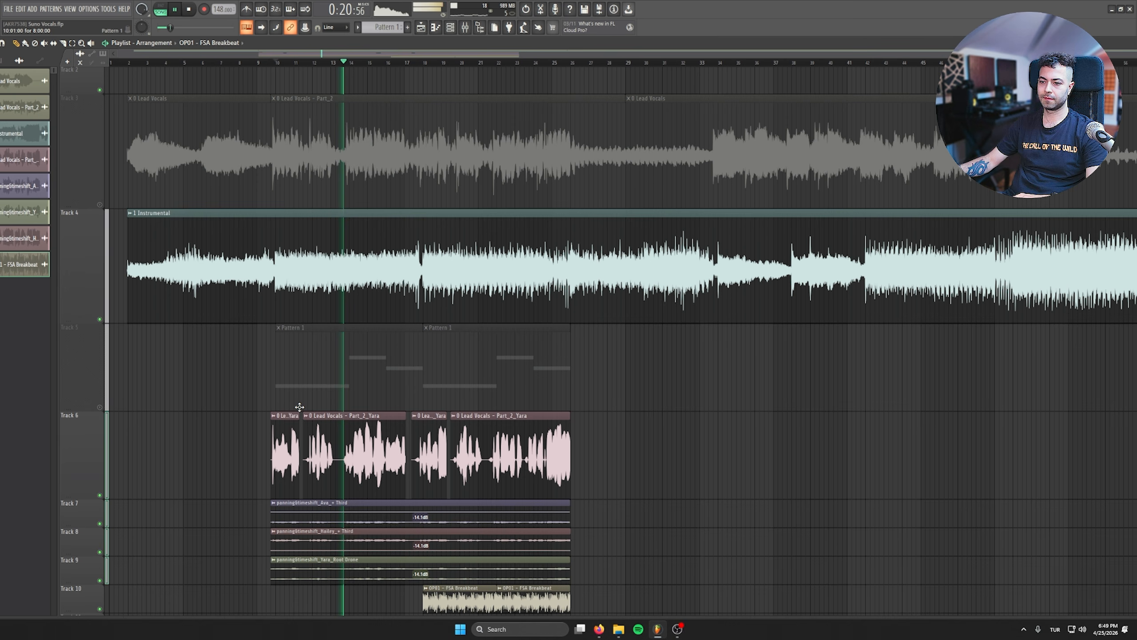
left_click(99, 319)
left_click(99, 407)
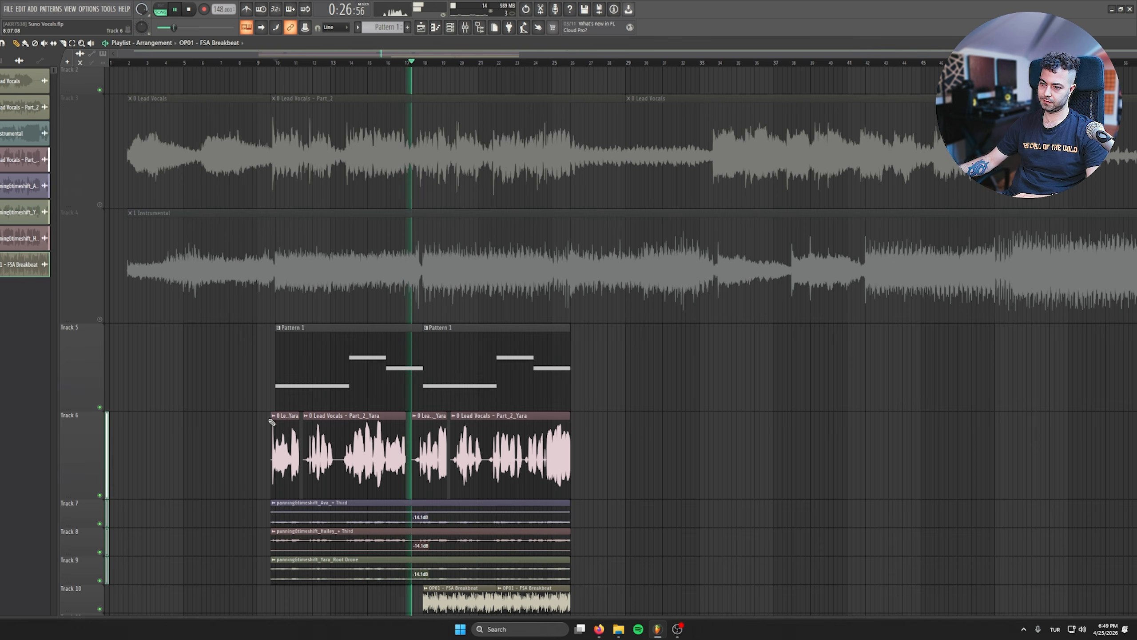
- Play the Yara vocals, harmonies and Pattern 1 chords through the start of the breakbeat section and stop playback
scroll(855, 355, "down", 4)
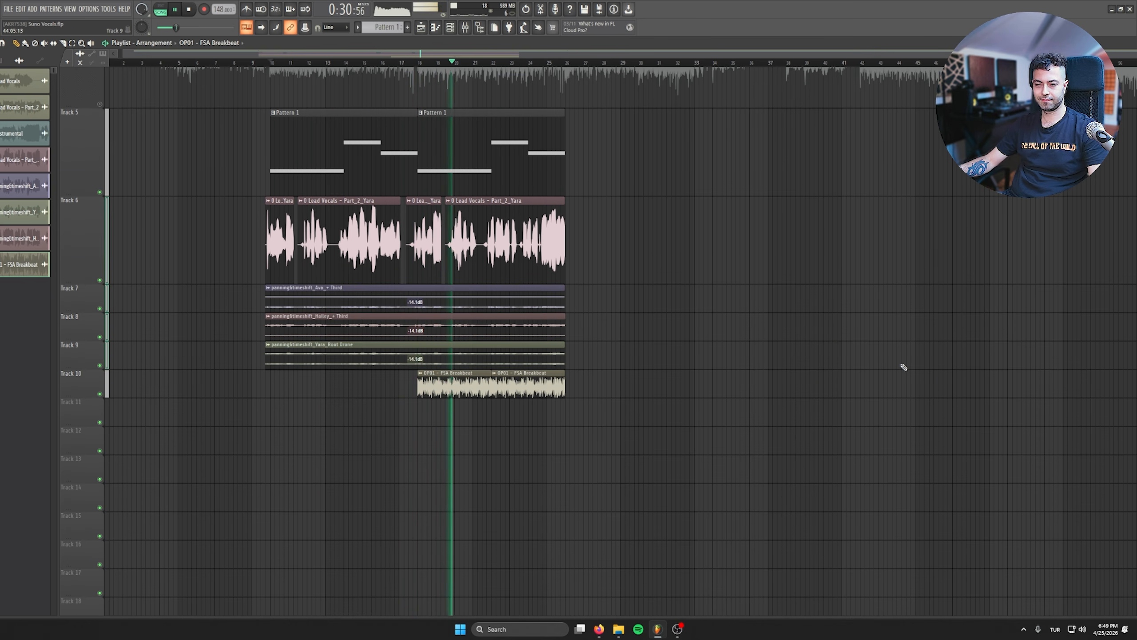
left_click(916, 358)
right_click(915, 358)
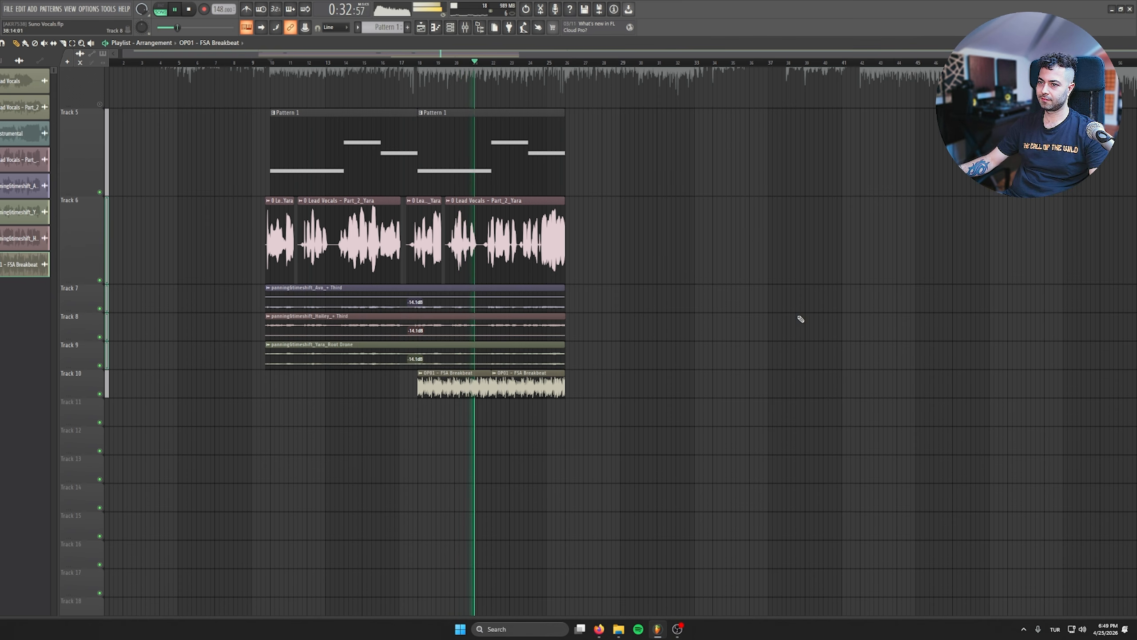
left_click(188, 9)
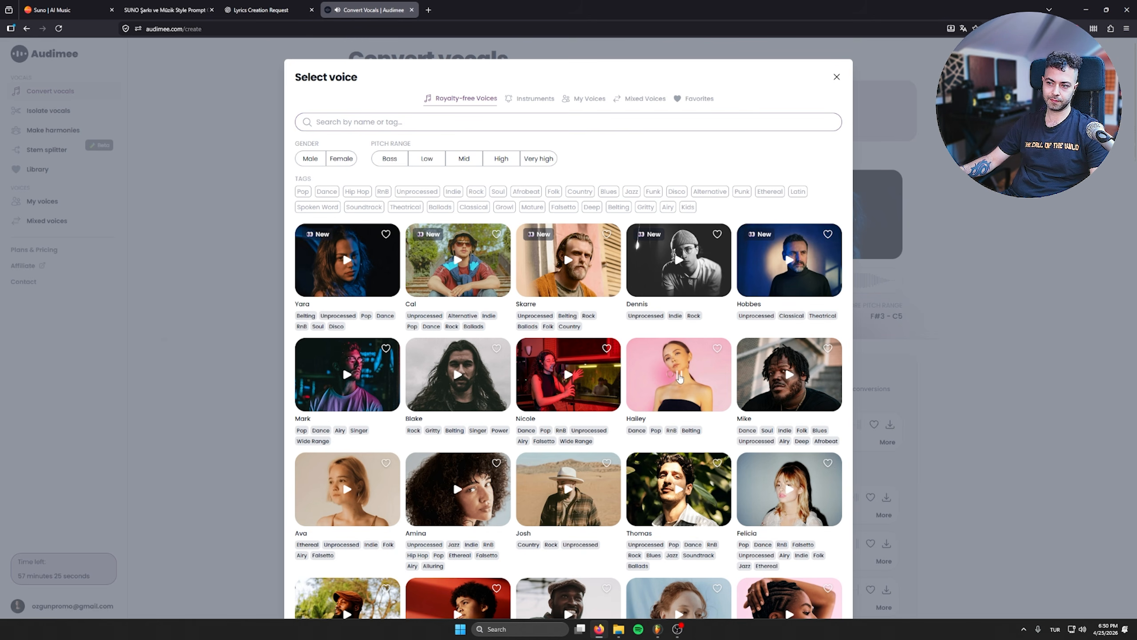
- In Audimee, convert the lead vocal with the Hailey voice and load the resulting WAV into the duplicated vocal clips on FL Studio's Track 7
left_click(701, 366)
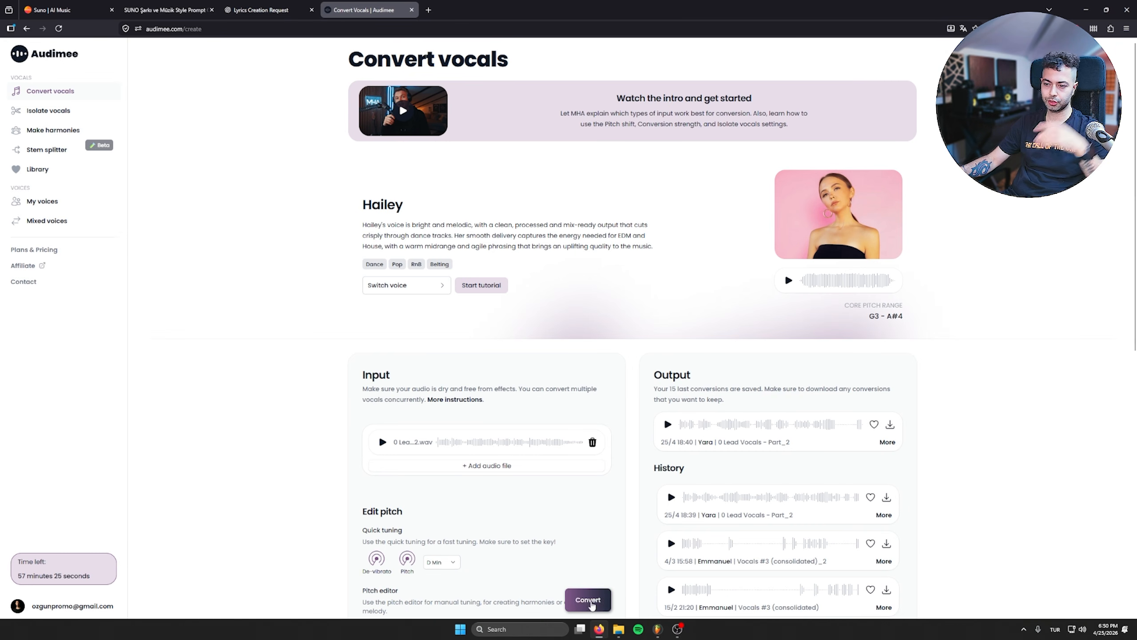
left_click(582, 600)
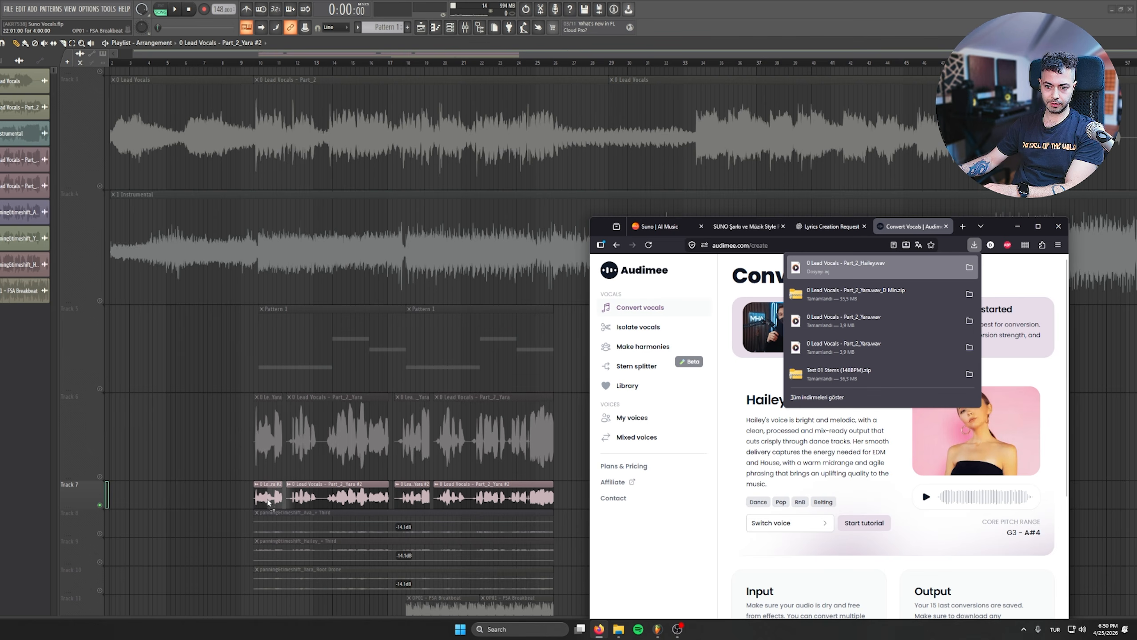
left_click_drag(268, 501, 270, 500)
- Solo the Hailey vocal on Track 7 and cut the silent parts out of its second clip while auditioning it
scroll(329, 477, "down", 4)
scroll(231, 441, "up", 5)
right_click(97, 375)
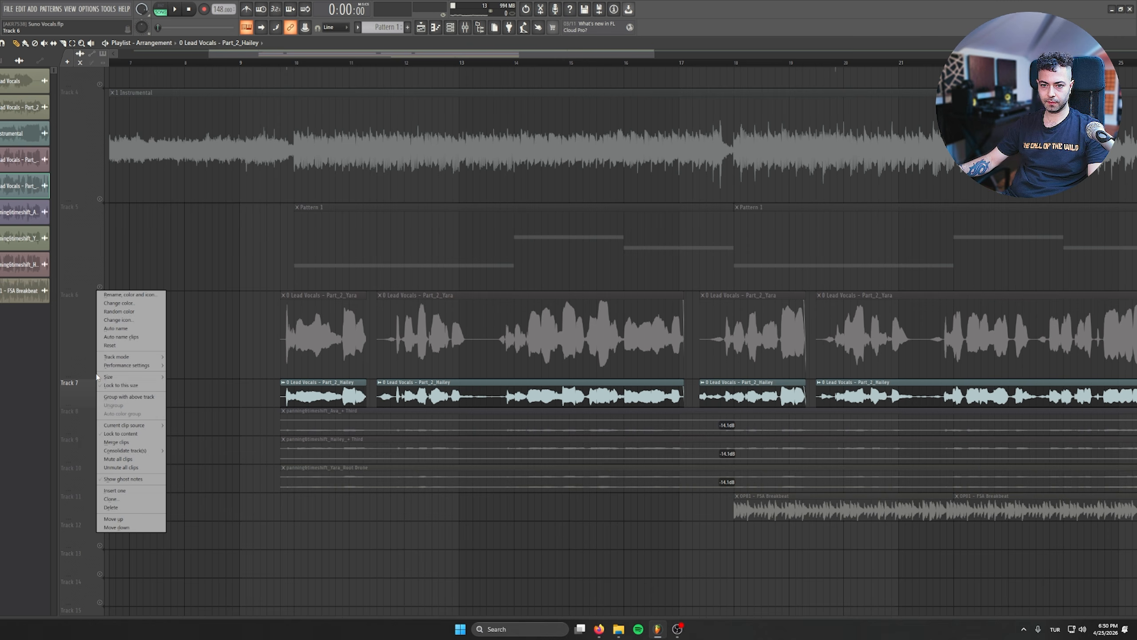
left_click(95, 373)
key("space")
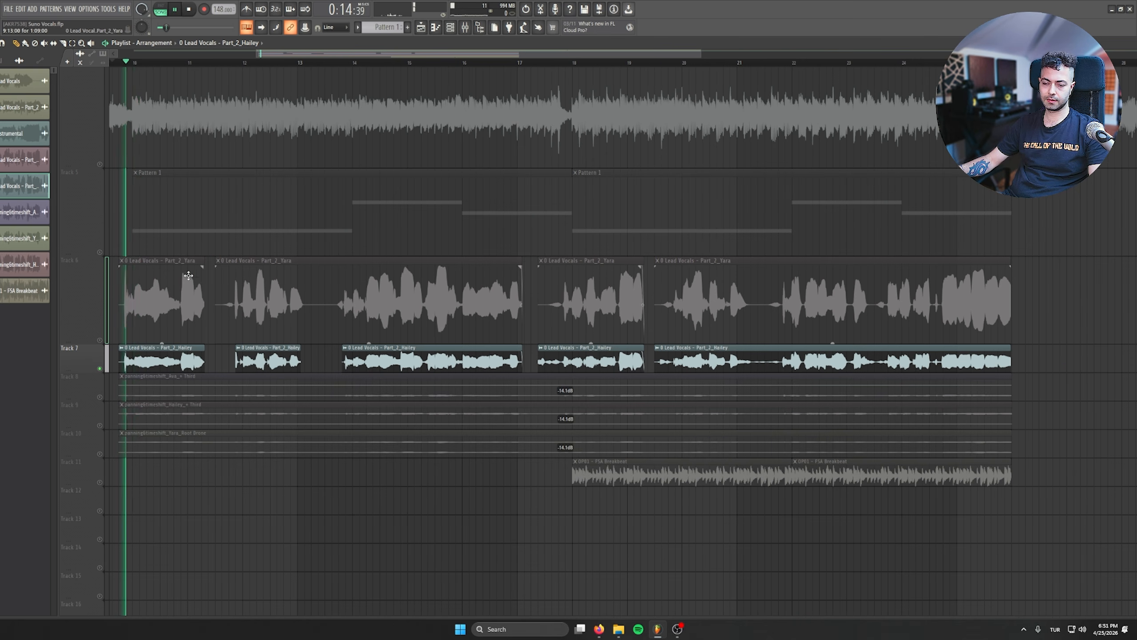
scroll(227, 314, "up", 5)
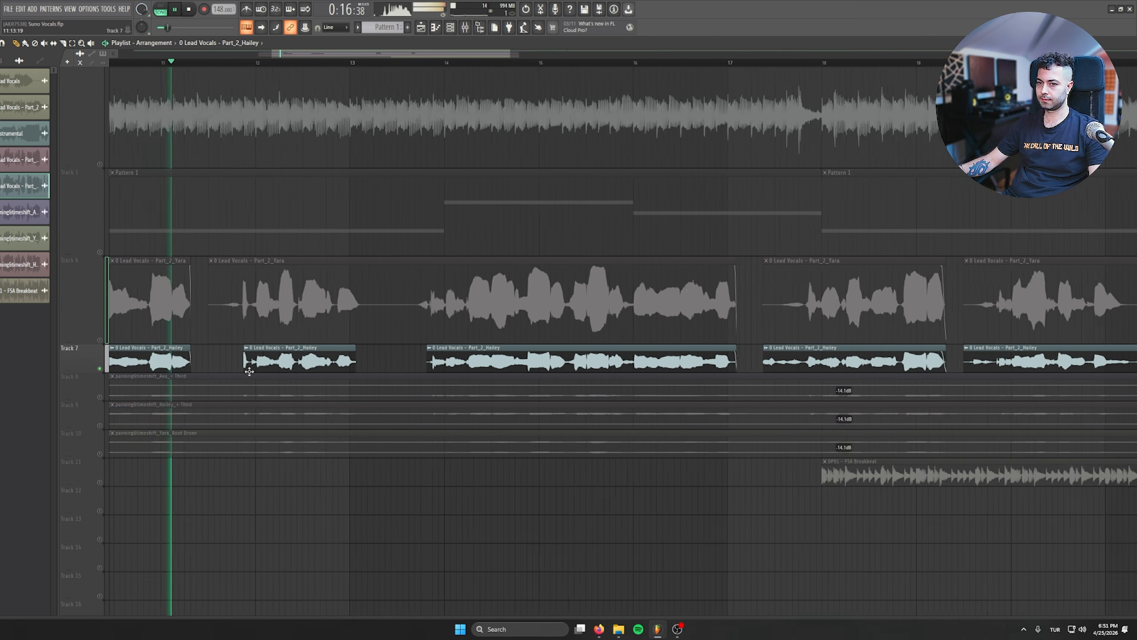
left_click_drag(495, 376, 421, 384)
left_click_drag(322, 352, 609, 401)
key("space")
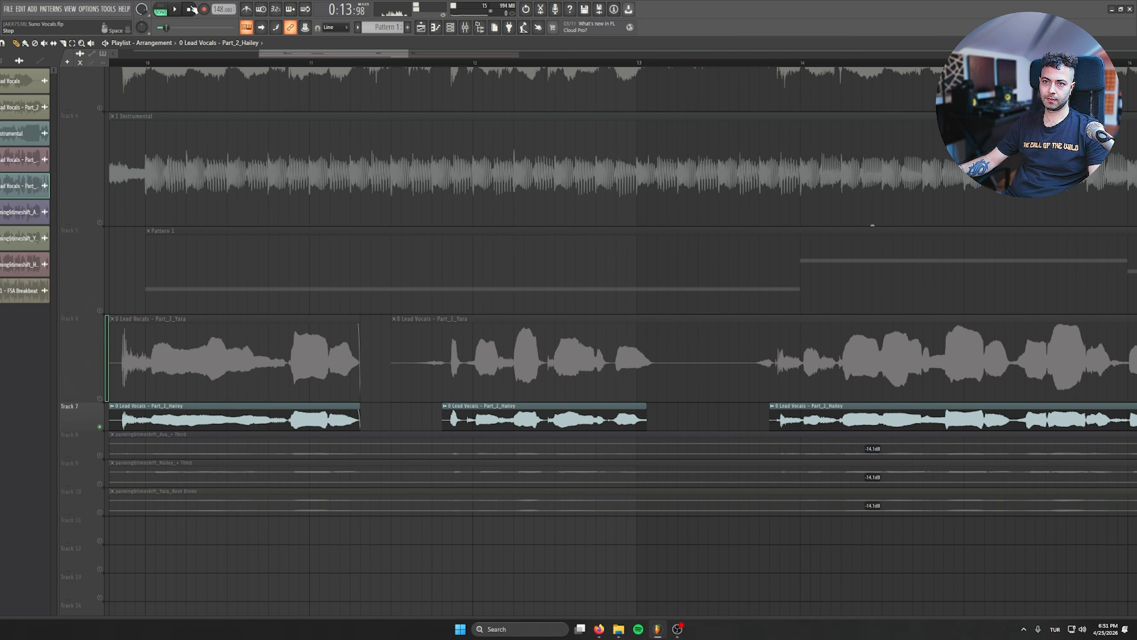
- Reactivate the Yara vocal on Track 6 beside the Hailey layer and set the Hailey channel volume to 48%
left_click(100, 369)
key("space")
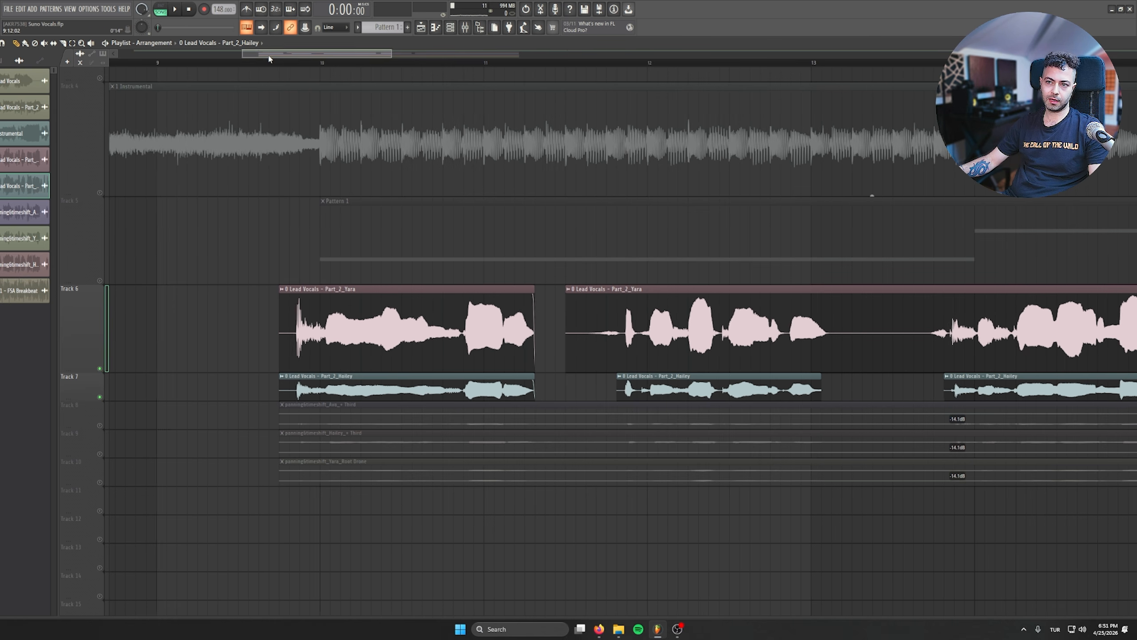
double_click(364, 382)
key("space")
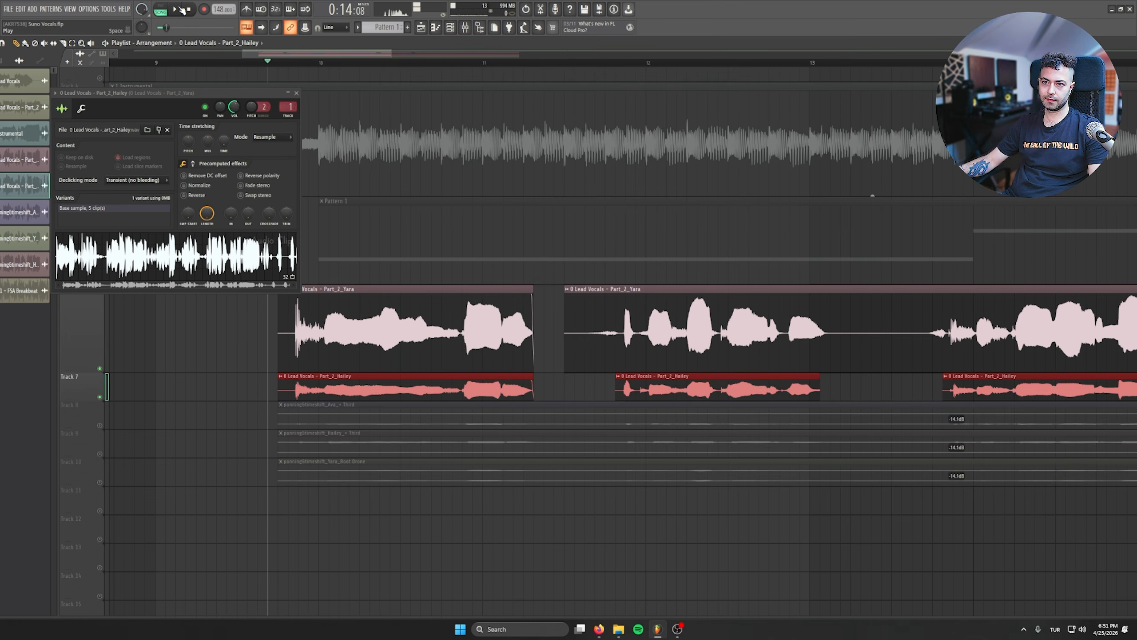
left_click(189, 10)
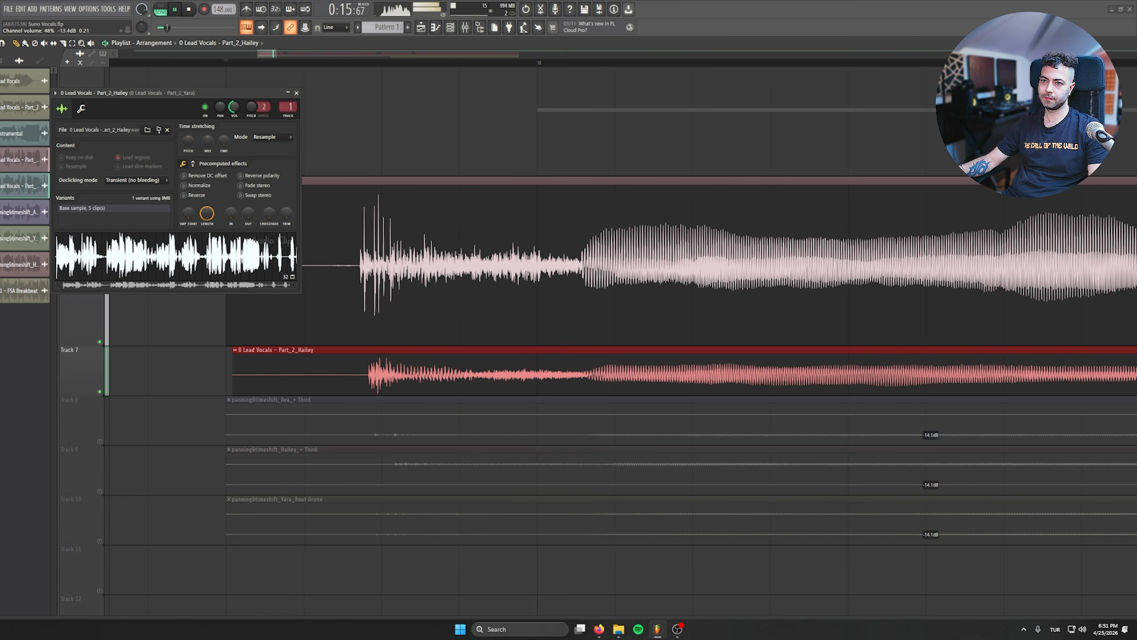
- Nudge the first Hailey clip on Track 7 slightly later than the matching Yara clip on Track 6
left_click_drag(366, 366, 376, 366)
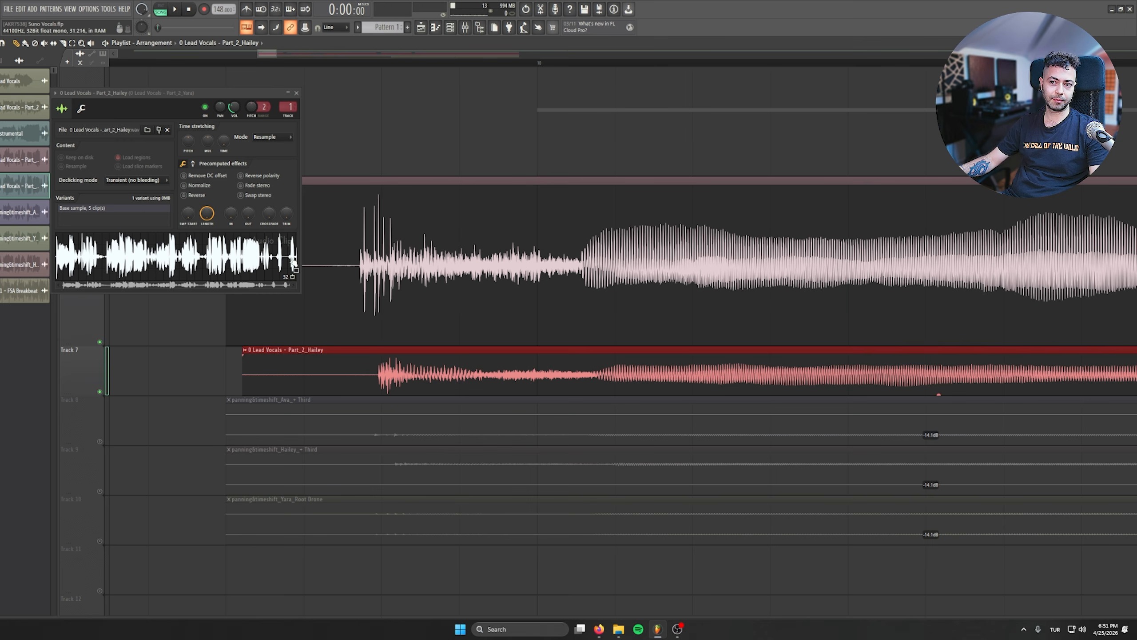
double_click(320, 258)
double_click(405, 371)
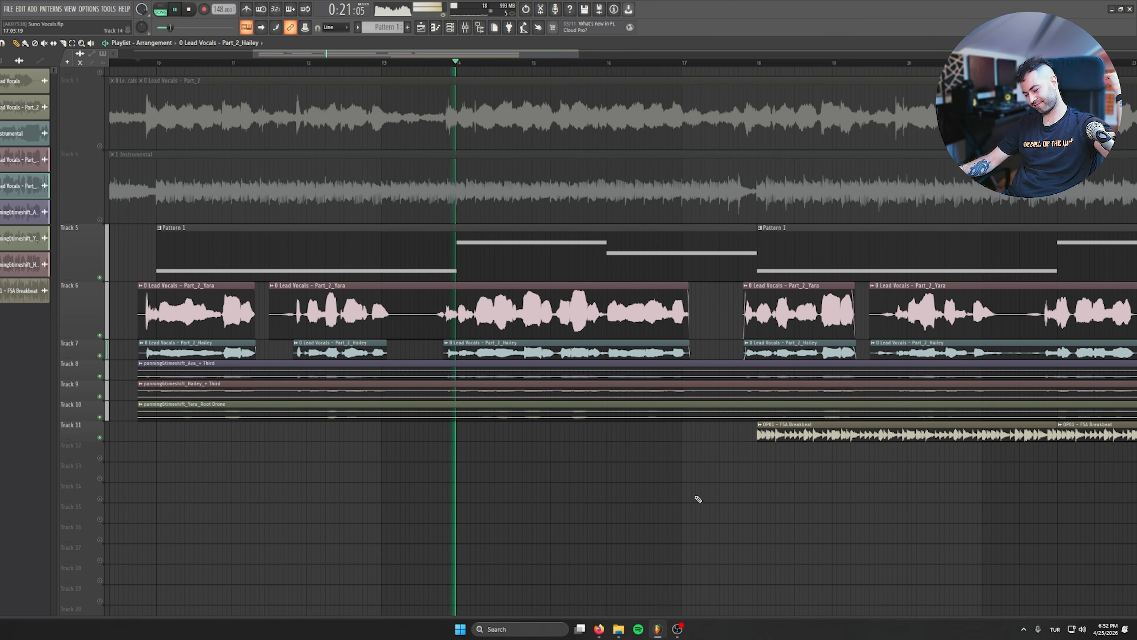
- Play the arrangement with the Yara and Hailey vocals, harmonies, Pattern 1 chords and breakbeat all active
left_click_drag(523, 441, 402, 447)
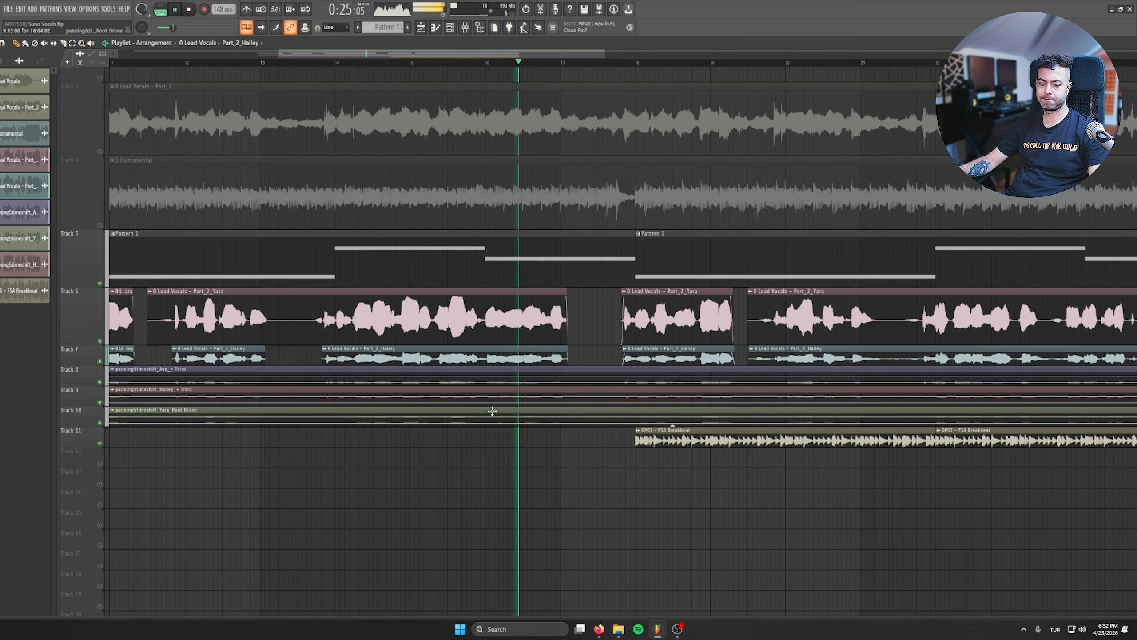
scroll(802, 512, "down", 1)
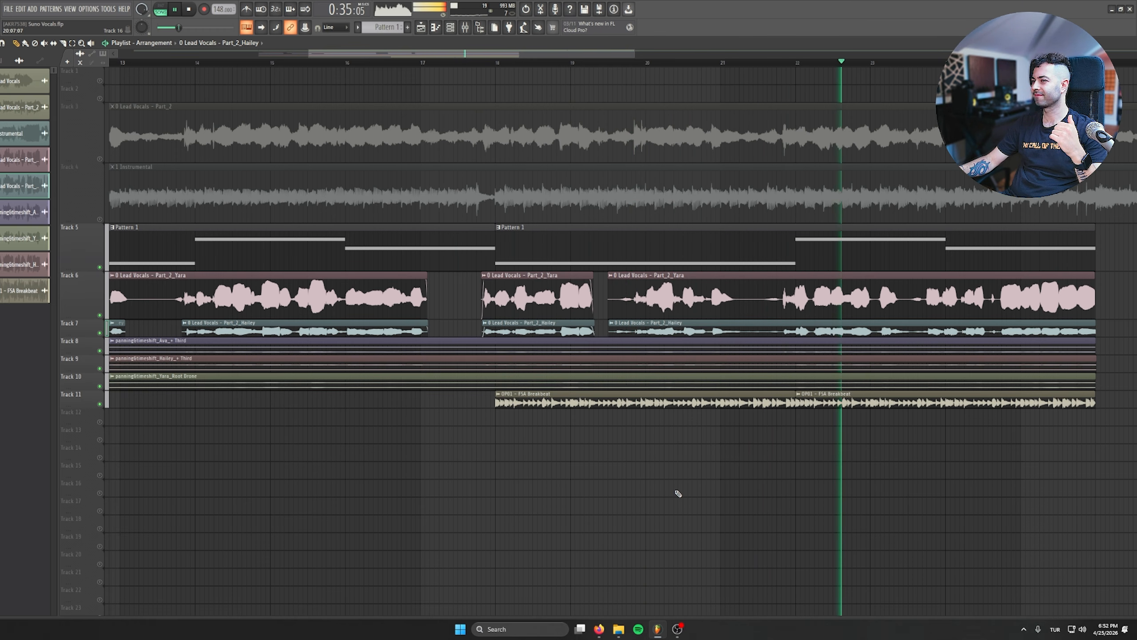
left_click_drag(609, 451, 395, 435)
left_click_drag(897, 262, 914, 262)
left_click_drag(896, 307, 912, 307)
left_click(997, 384)
right_click(1004, 387)
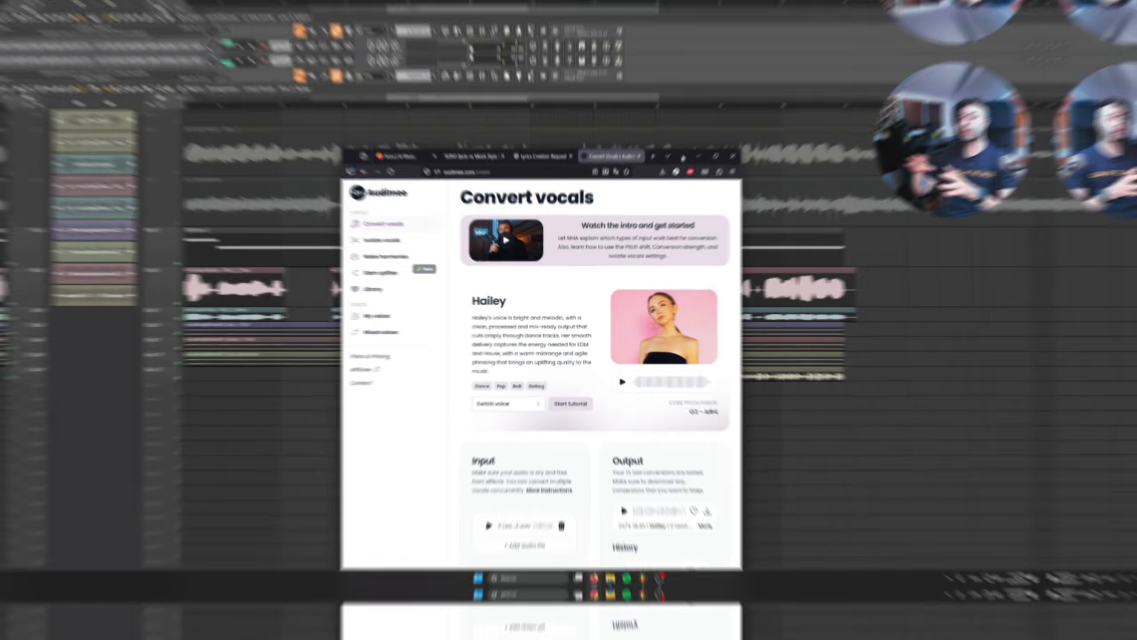